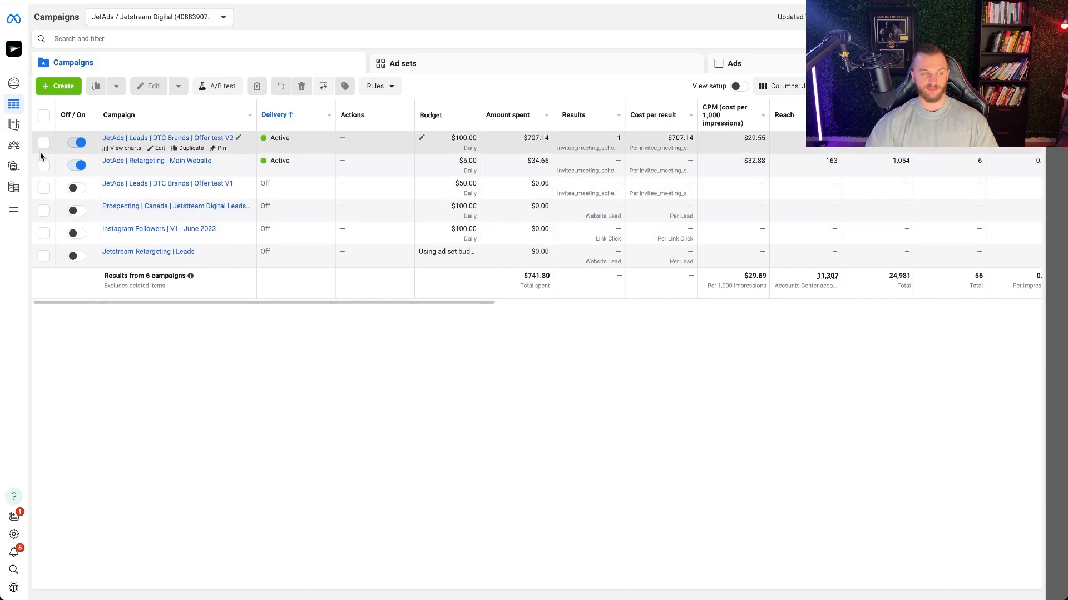
Step: Open Audience Insights from the full list of business and advertising tools
mouse_move(45, 207)
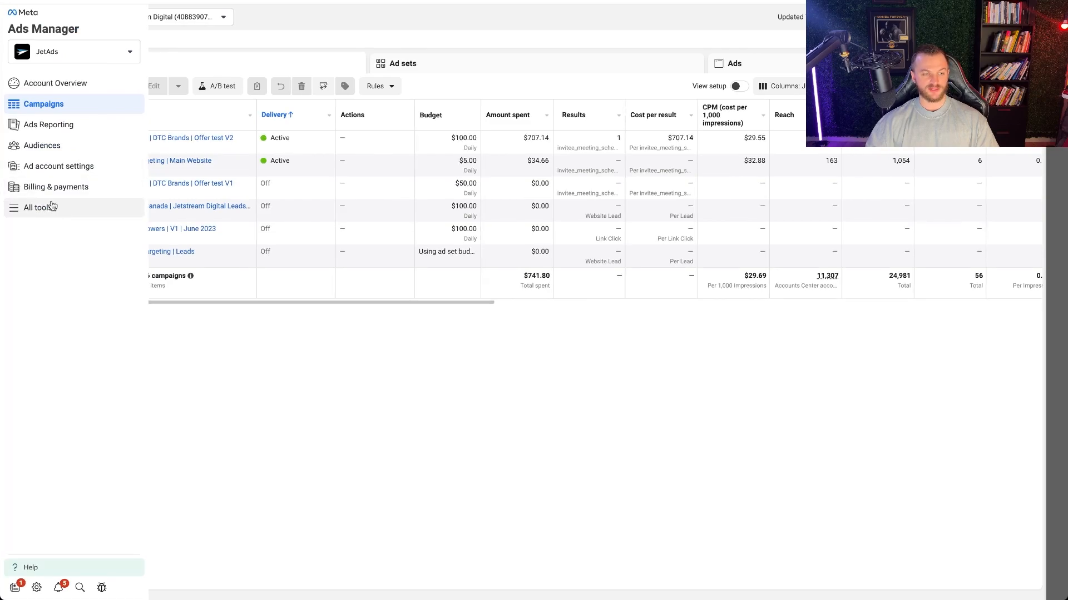
click(49, 208)
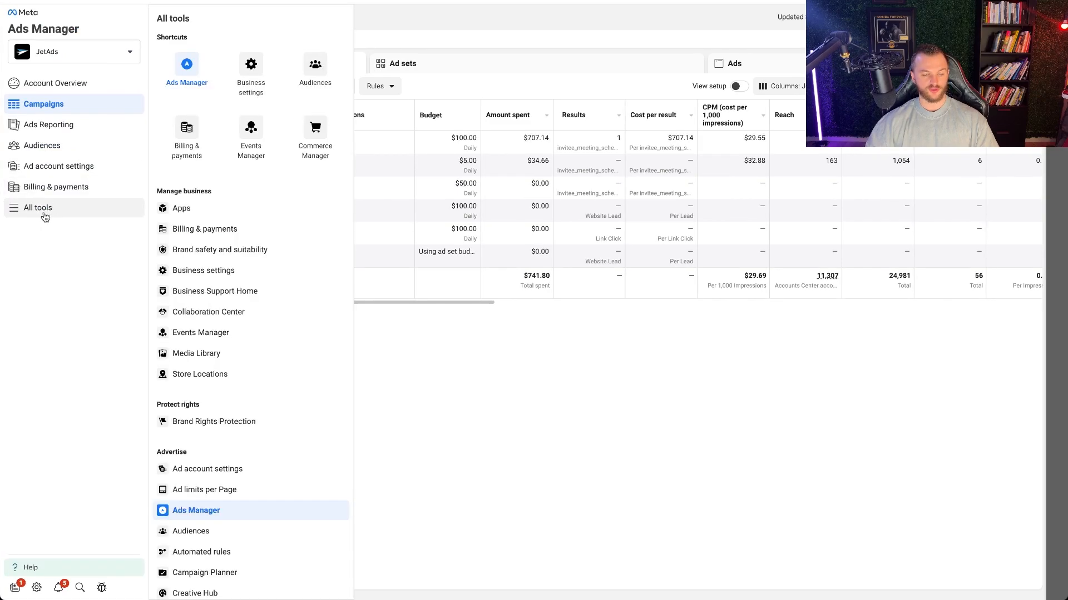
scroll(218, 360, down, 3)
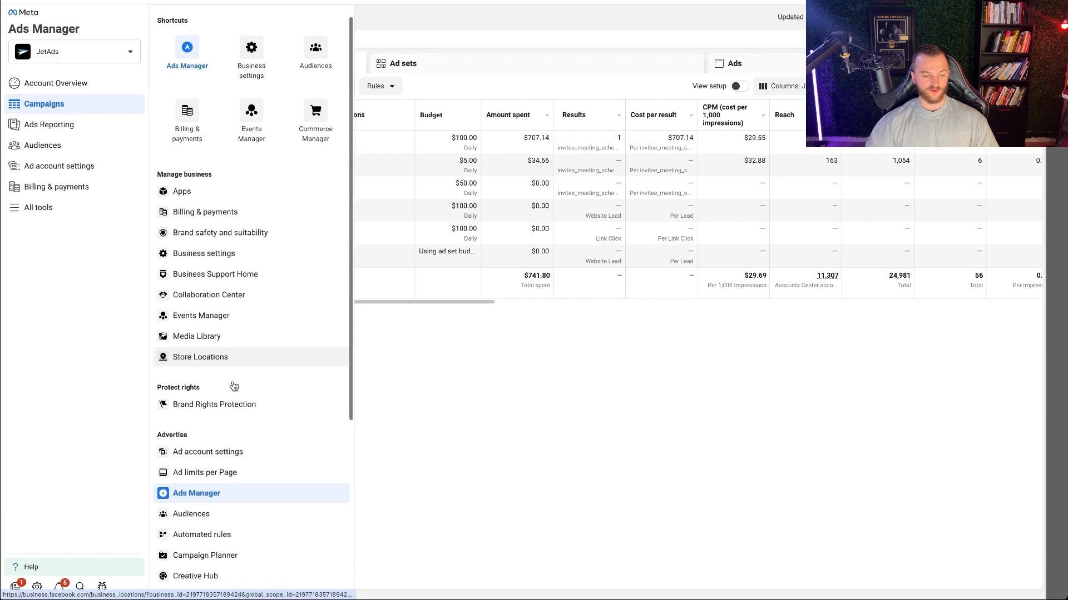
scroll(234, 387, down, 3)
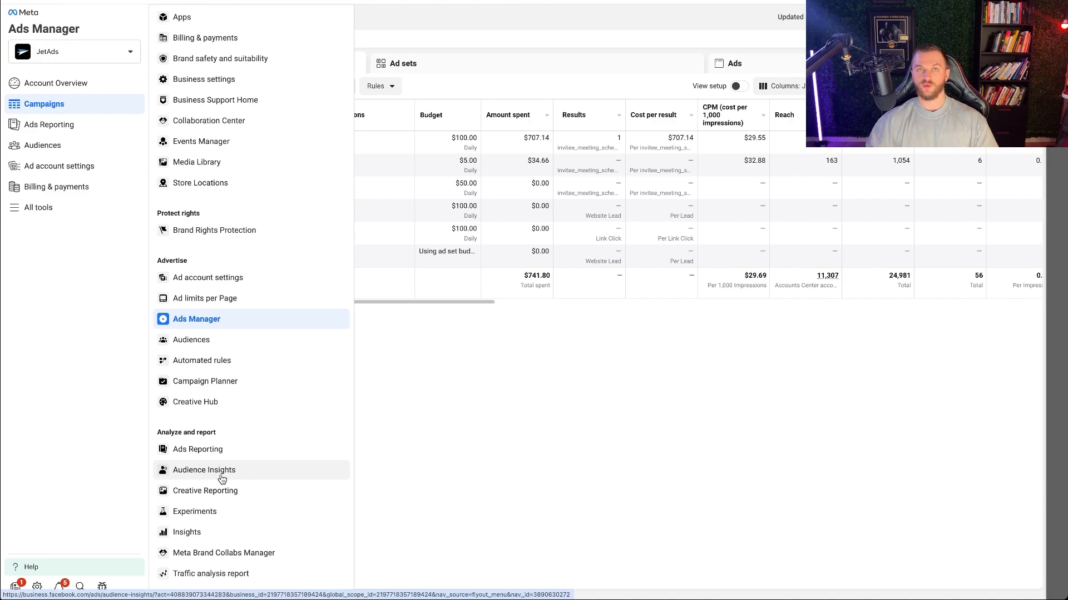
click(221, 477)
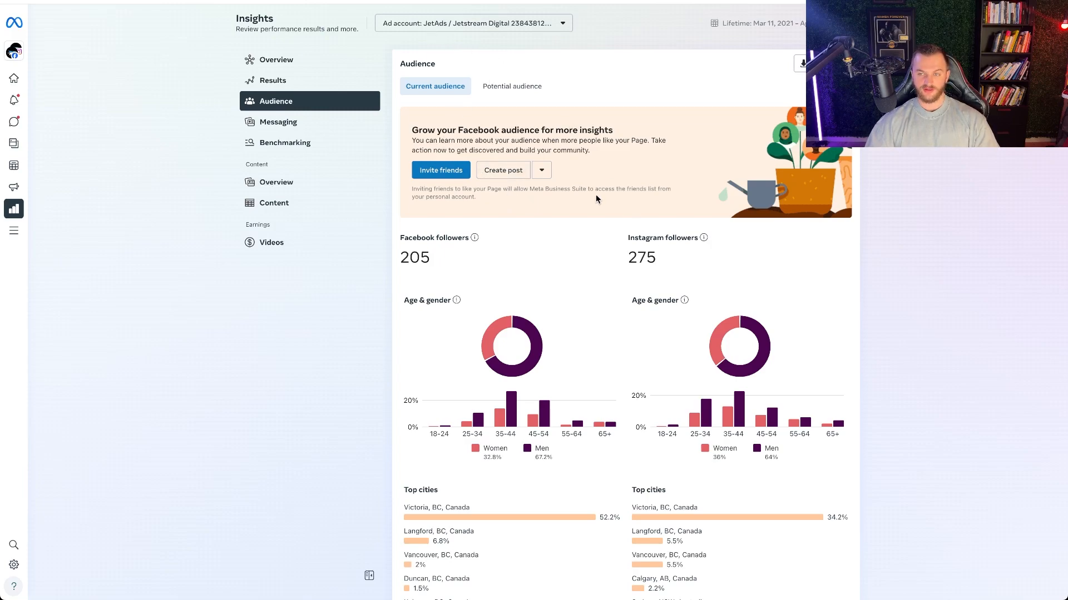
Step: Examine the current audience's age and gender split, top cities and top countries for both Facebook and Instagram followers
scroll(595, 195, down, 1)
scroll(595, 195, down, 1)
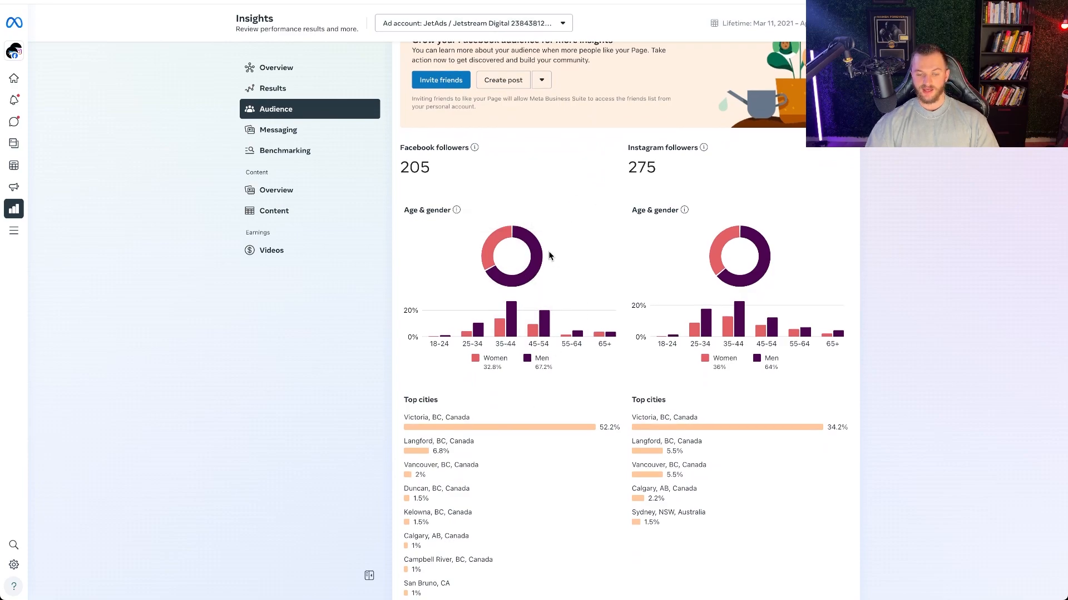
scroll(549, 255, down, 8)
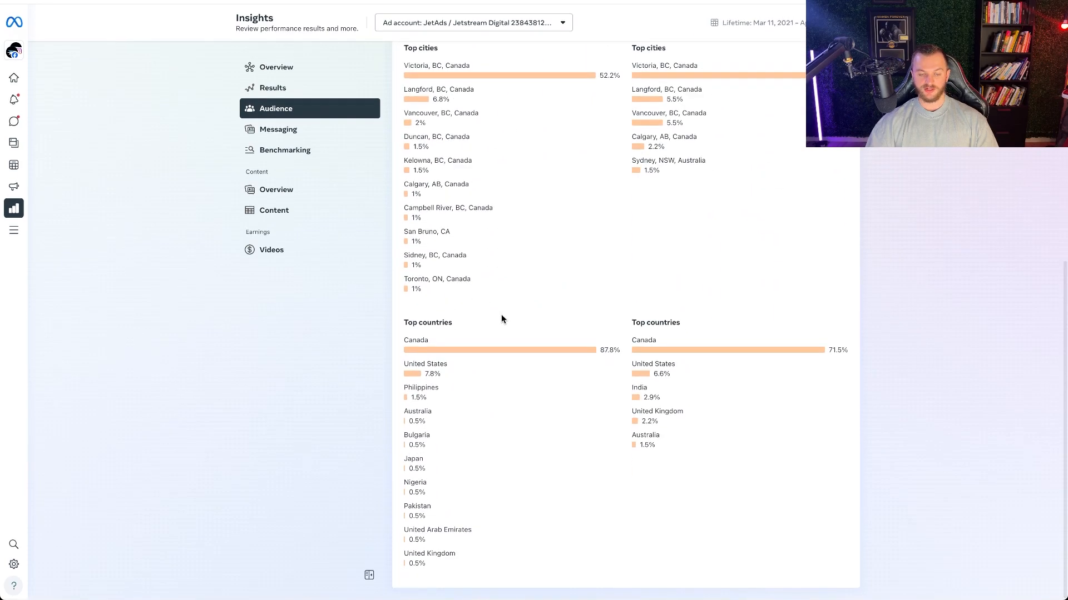
scroll(508, 328, up, 10)
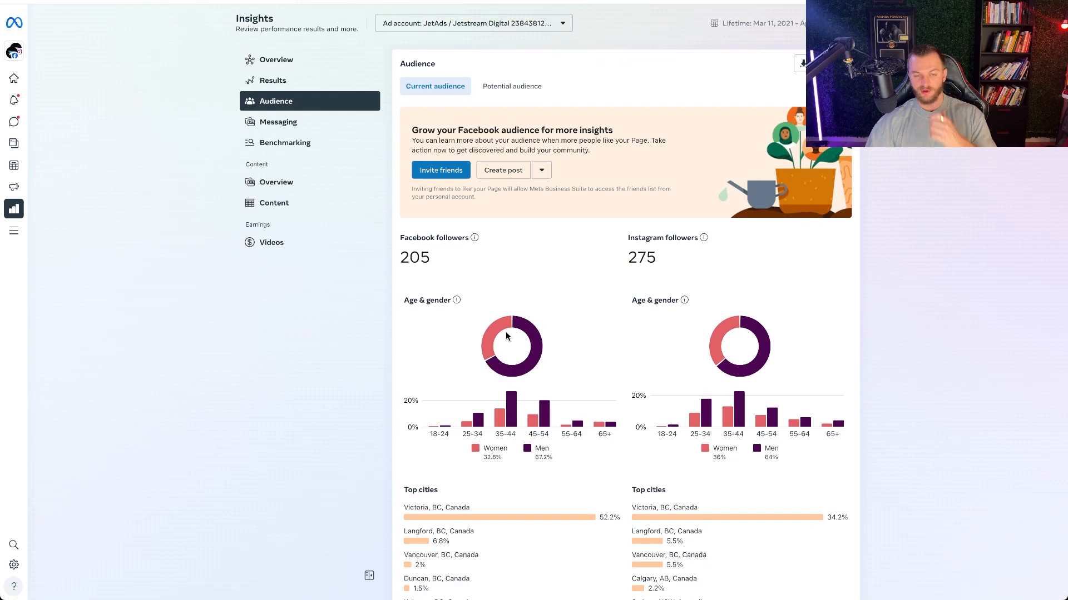
scroll(505, 336, down, 1)
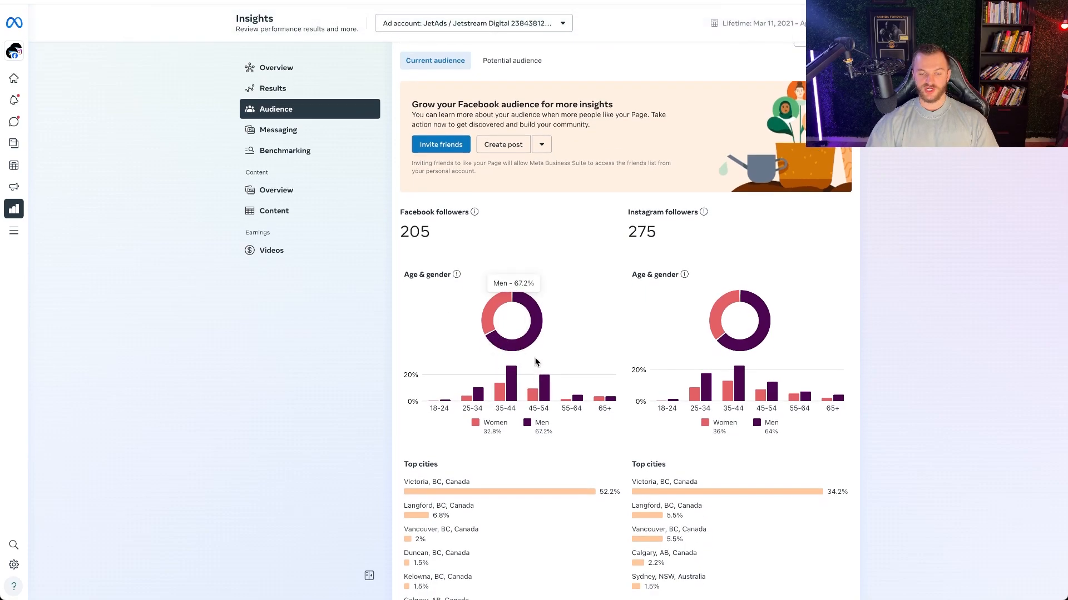
mouse_move(506, 392)
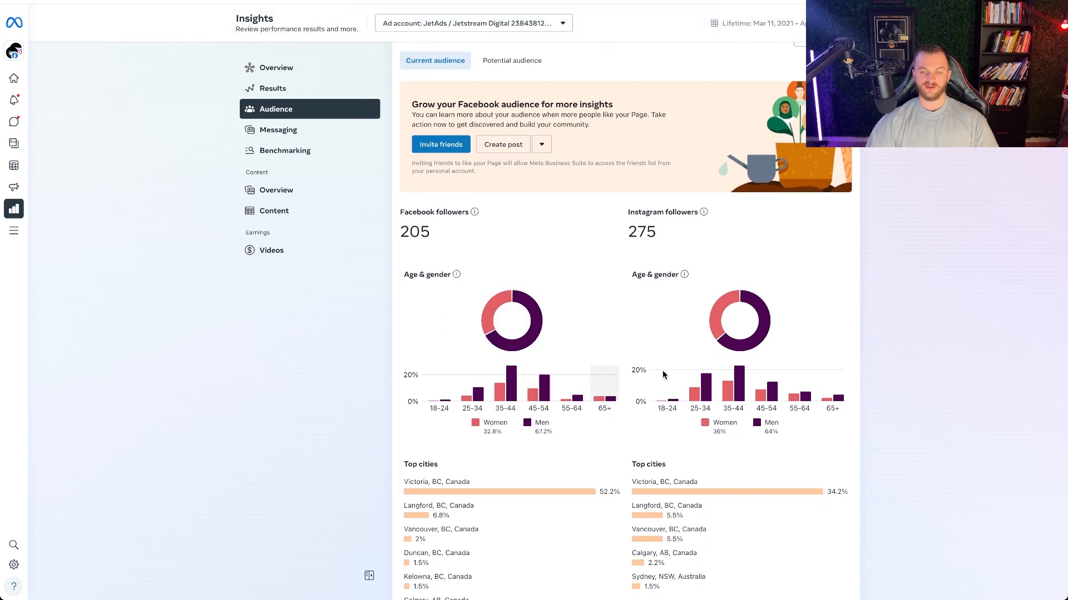
scroll(595, 320, down, 3)
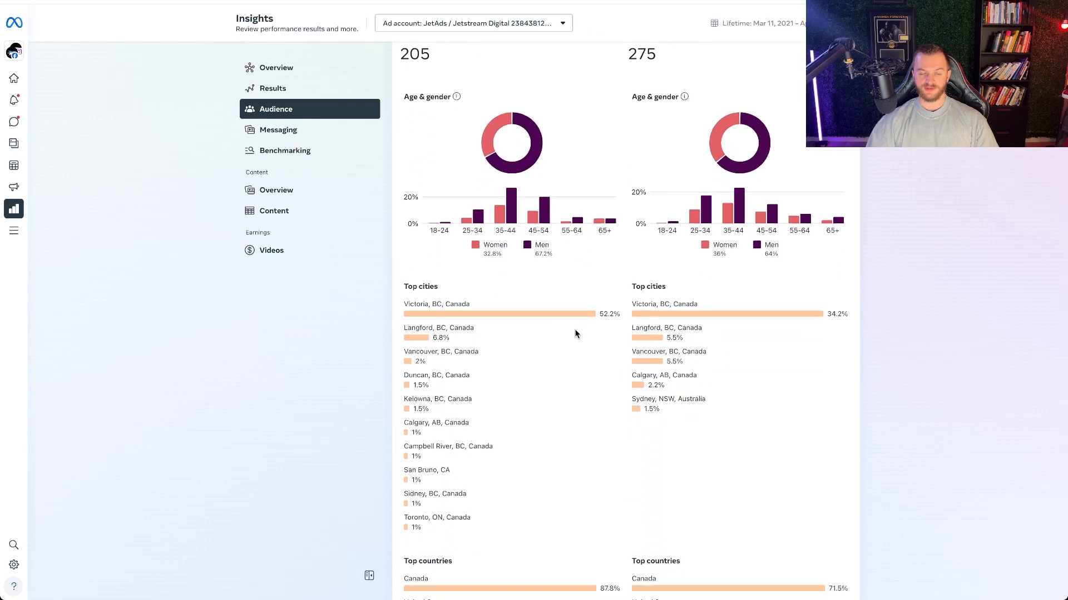
scroll(576, 332, up, 3)
scroll(576, 333, down, 6)
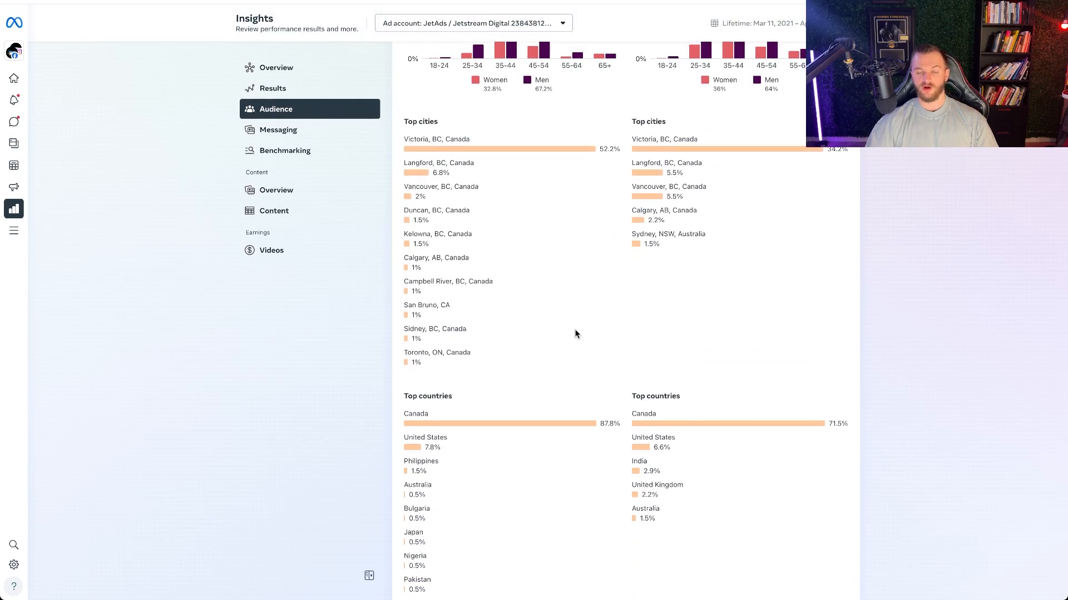
scroll(584, 367, down, 2)
scroll(589, 423, up, 7)
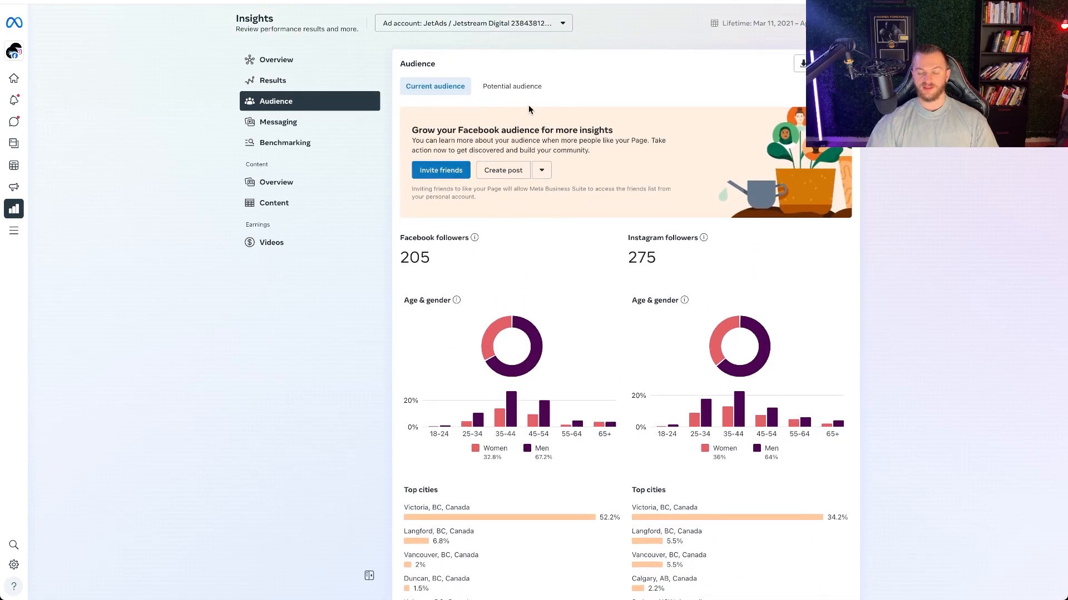
Step: Switch to the potential audience with its filter options open and examine its top cities, countries and pages
click(517, 90)
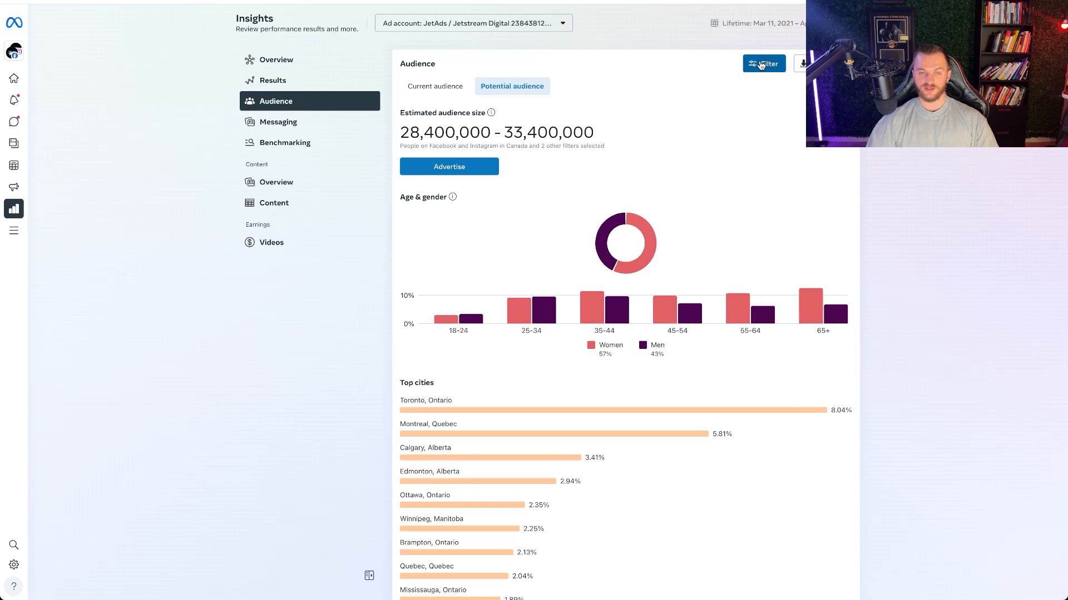
scroll(608, 290, down, 7)
scroll(608, 290, up, 7)
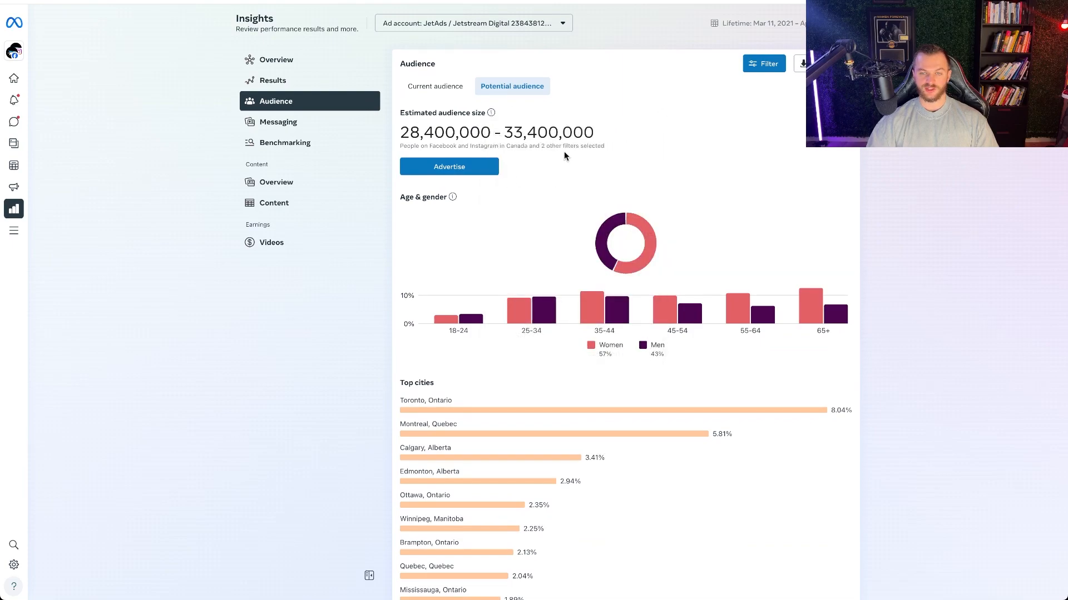
click(759, 64)
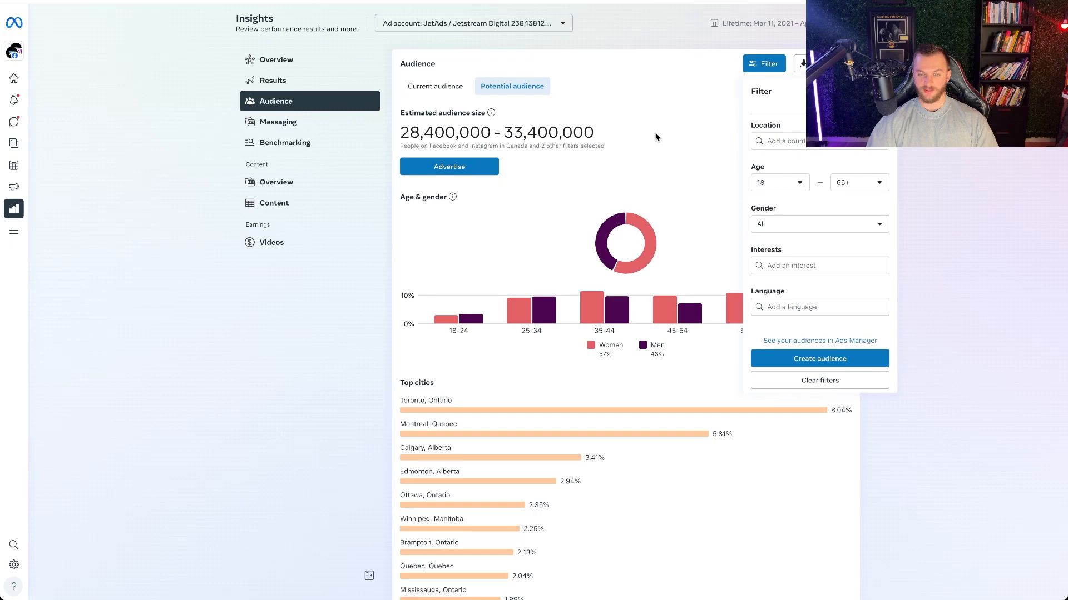
scroll(807, 206, down, 1)
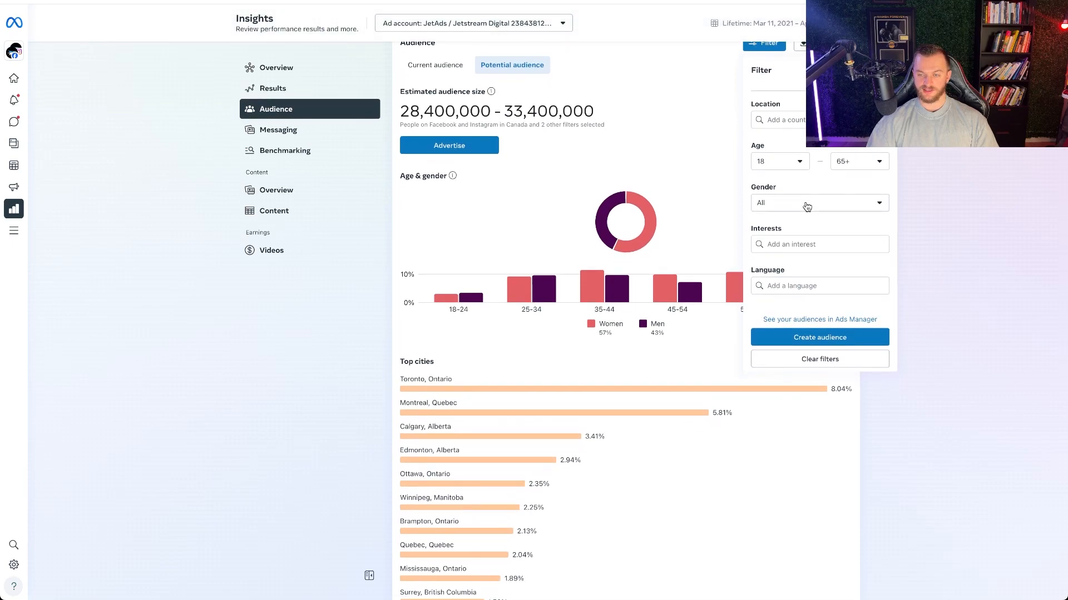
scroll(565, 216, down, 3)
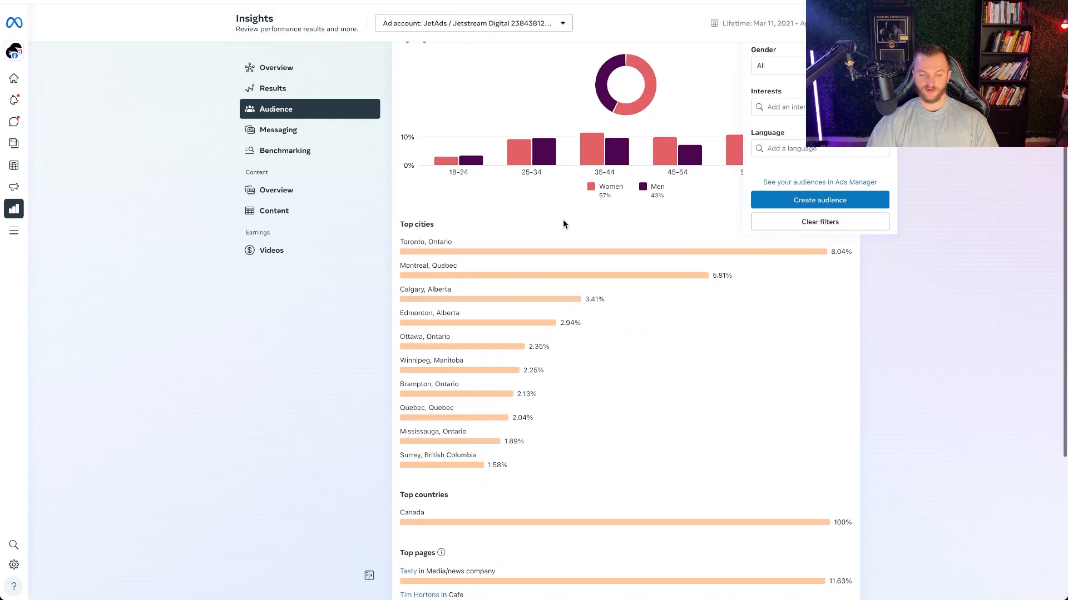
scroll(537, 338, down, 5)
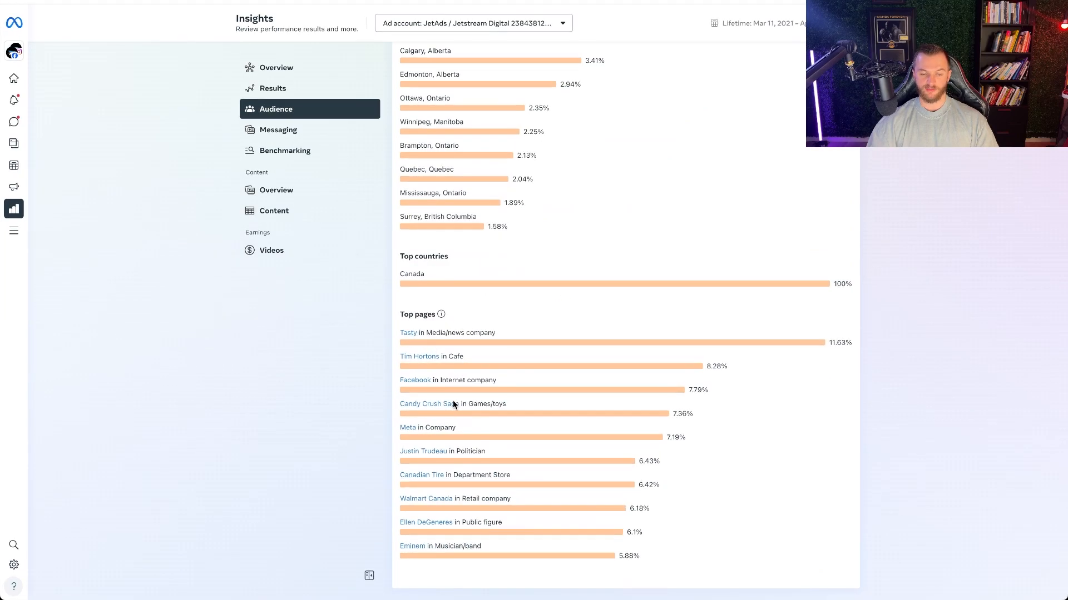
scroll(529, 447, up, 7)
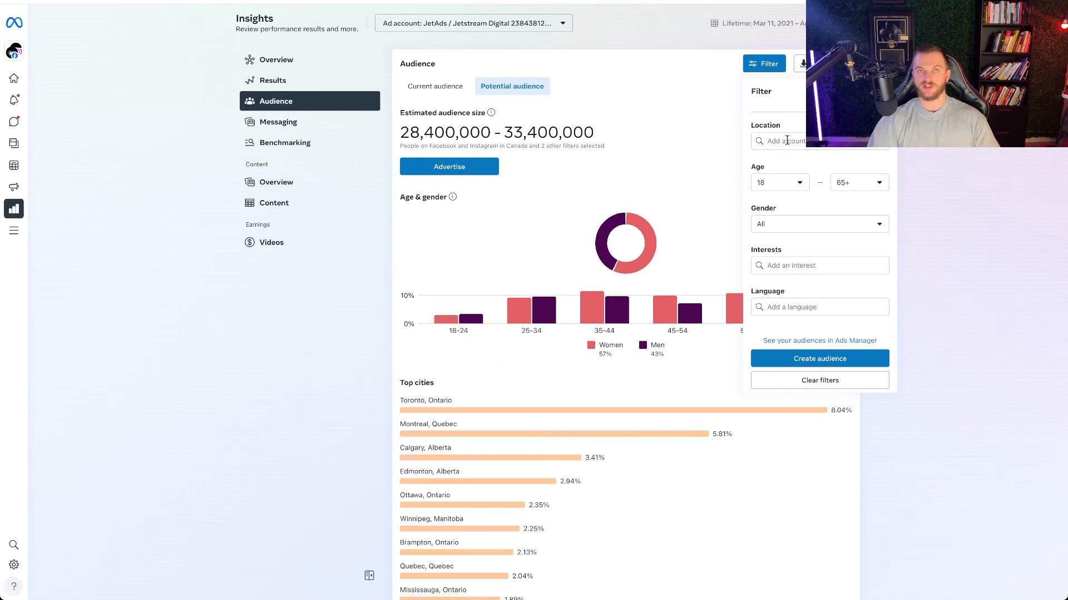
Step: Filter the potential audience's location to Florida, United States
click(787, 141)
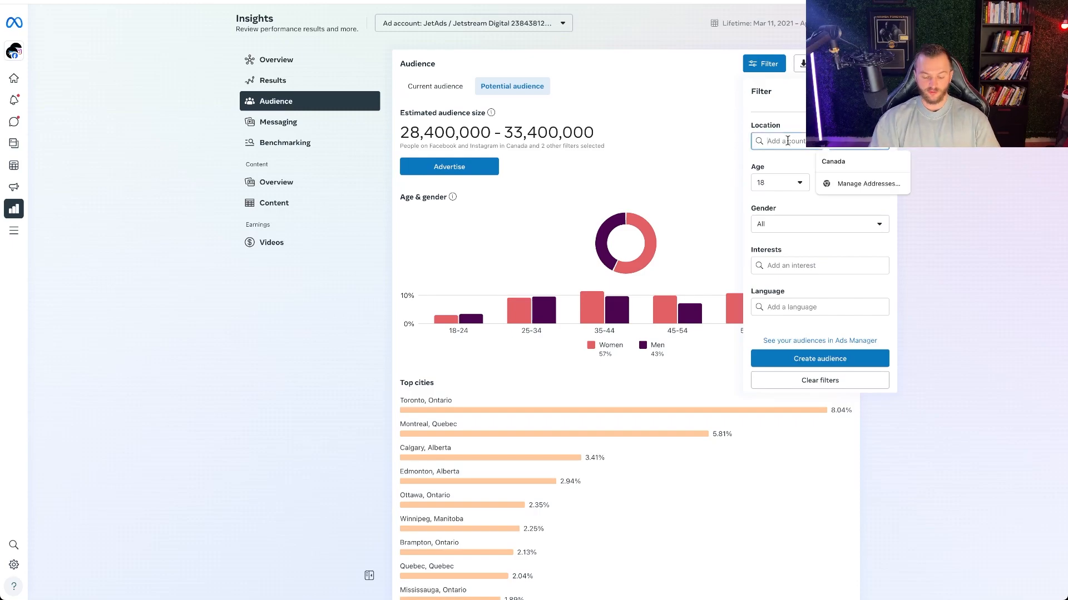
text(fl)
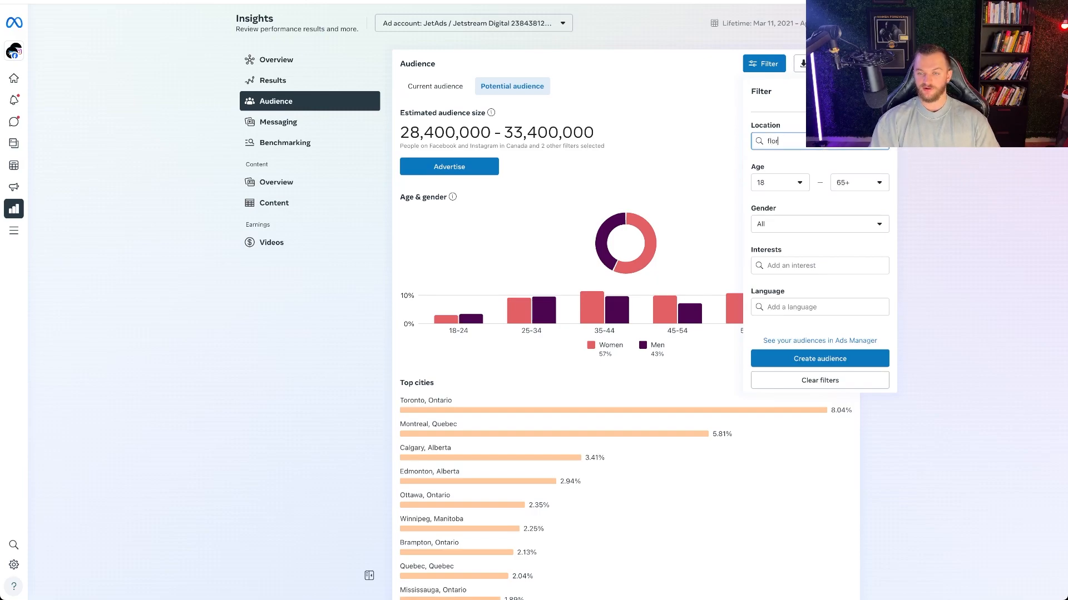
text(or)
click(816, 171)
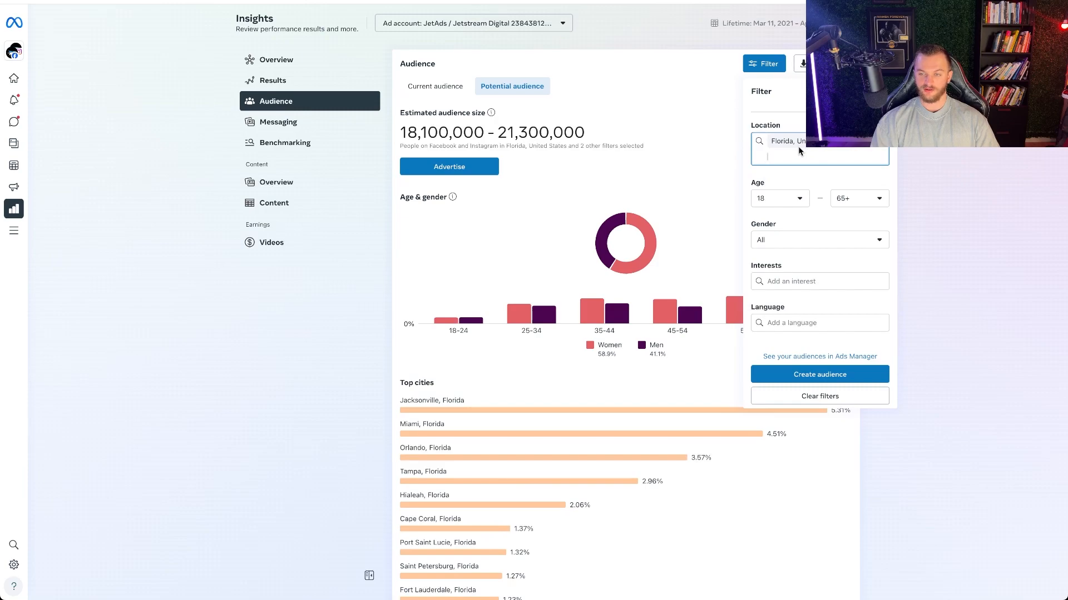
Step: Restrict the potential audience to men and set the minimum age to 25
click(801, 239)
click(792, 279)
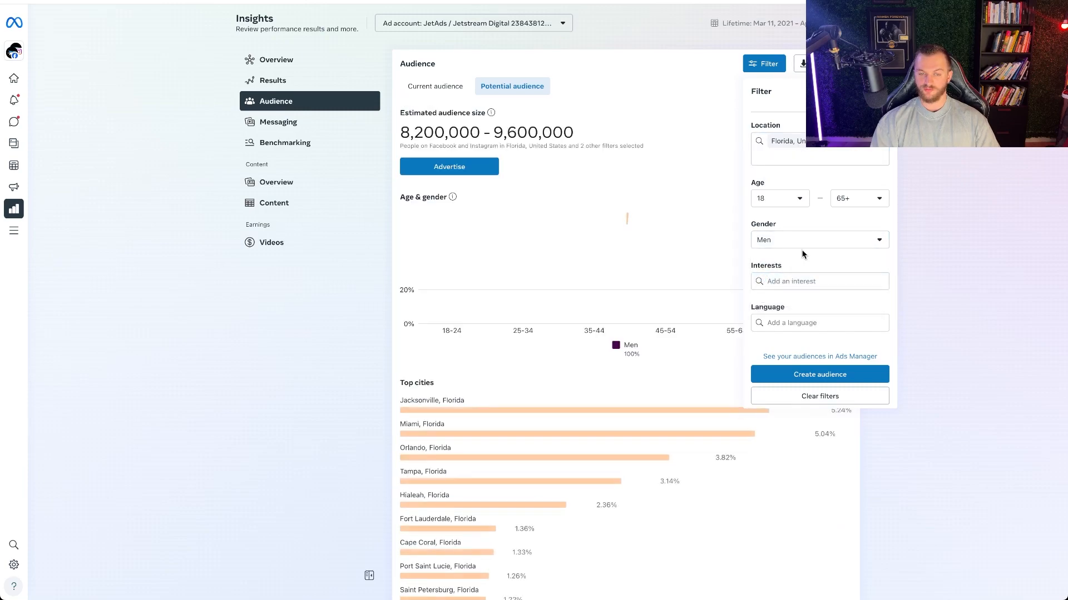
click(799, 199)
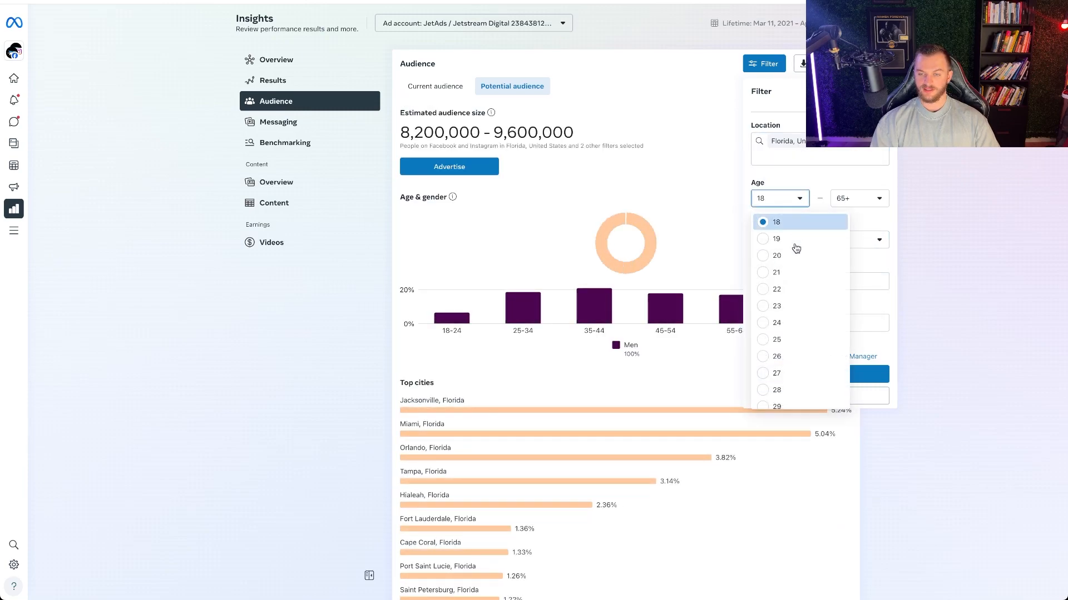
click(779, 339)
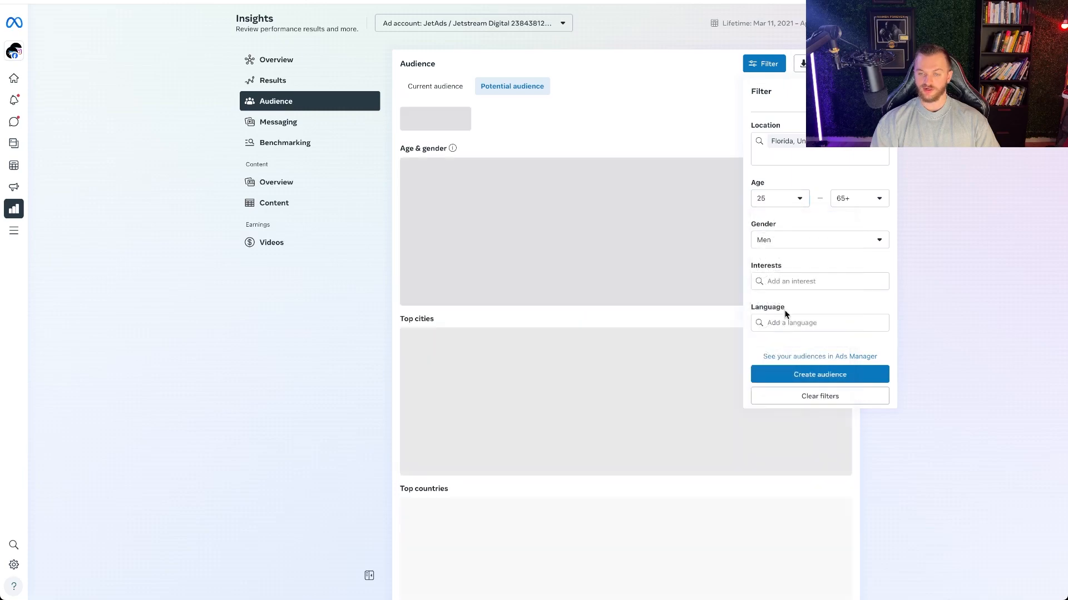
click(859, 199)
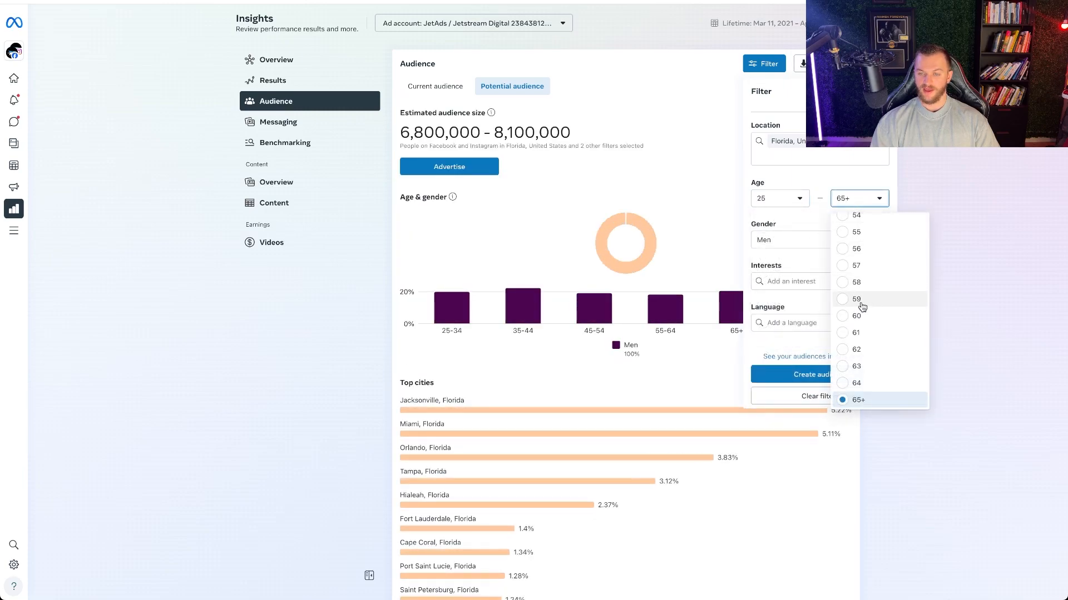
click(802, 225)
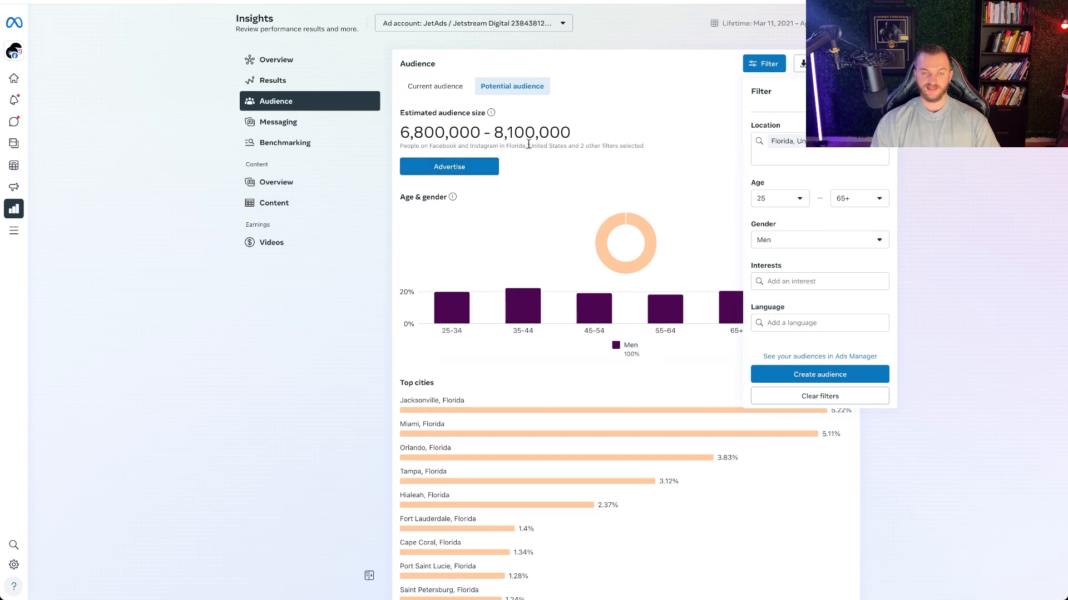
Step: Add Golf (sport) as an interest filter for the potential audience
click(786, 283)
text(golf)
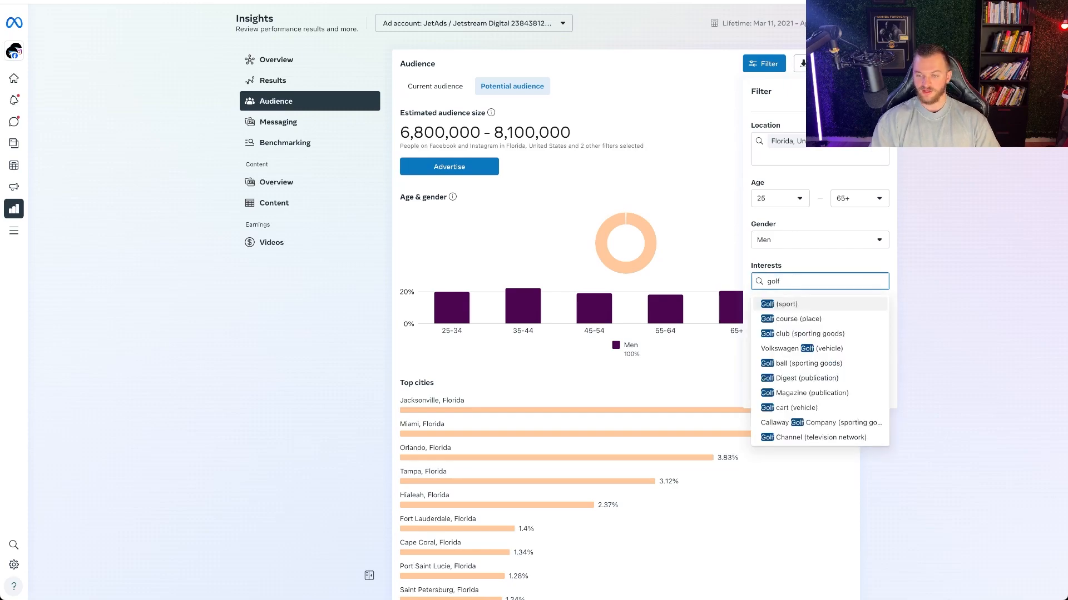
scroll(815, 370, down, 1)
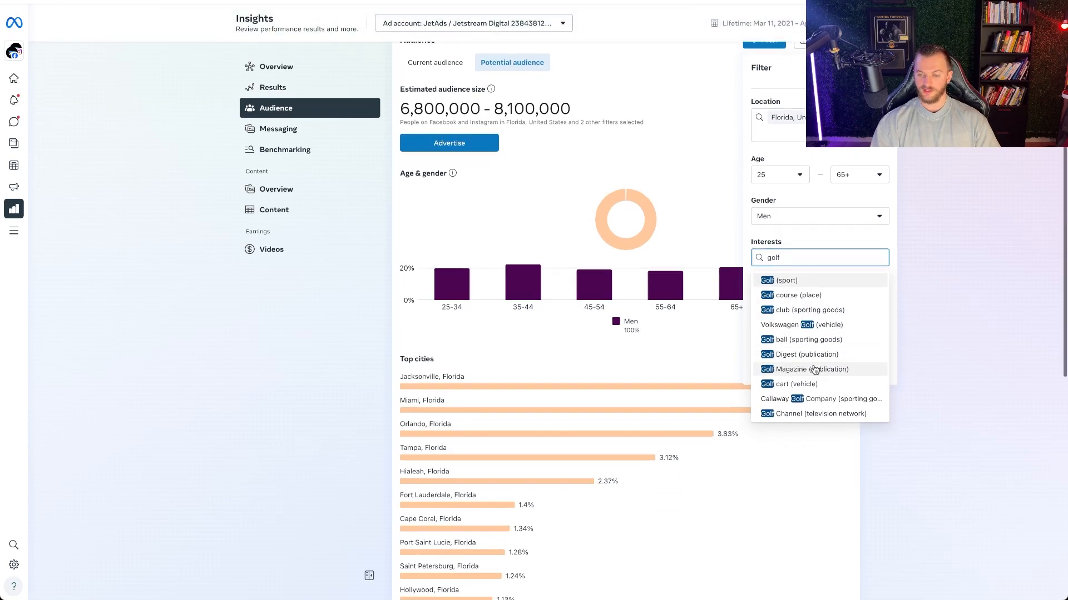
scroll(817, 375, up, 1)
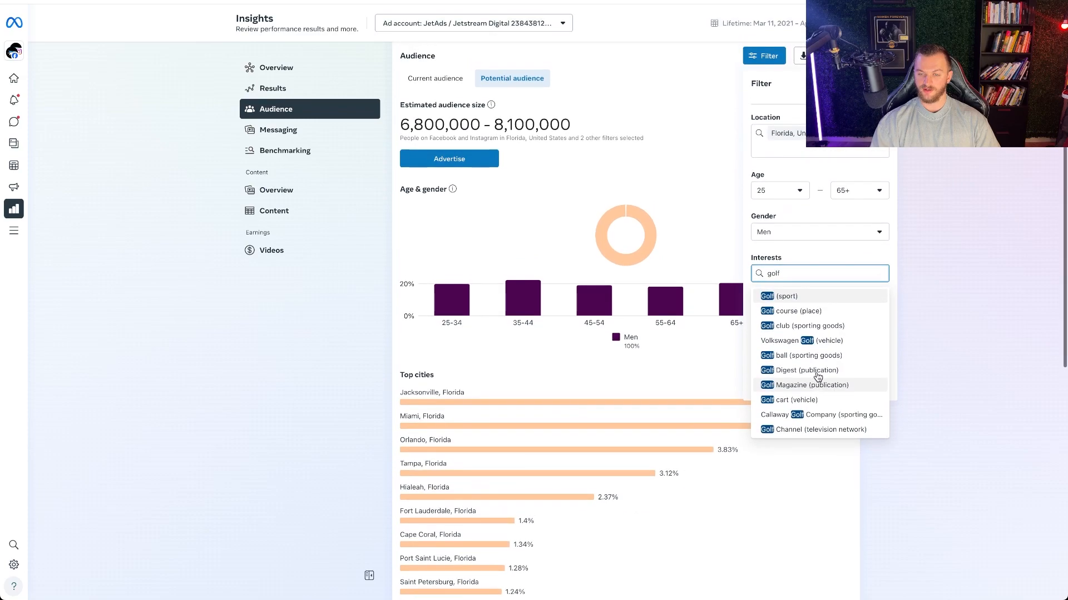
click(805, 297)
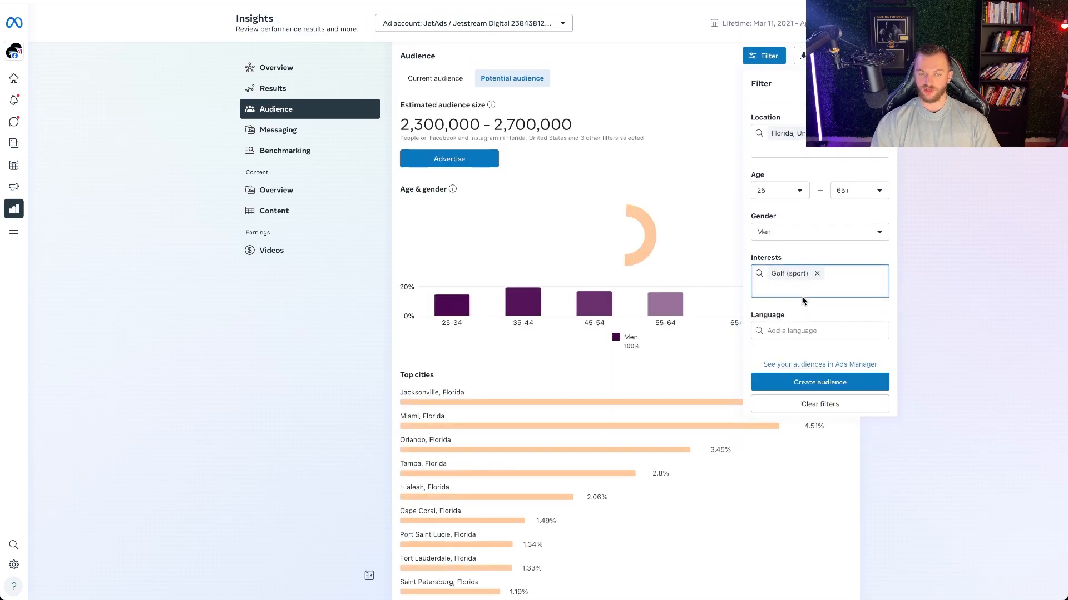
Step: Review the filtered audience's top cities, countries and pages with the filters hidden, and reopen the filter options
click(511, 348)
scroll(511, 348, down, 5)
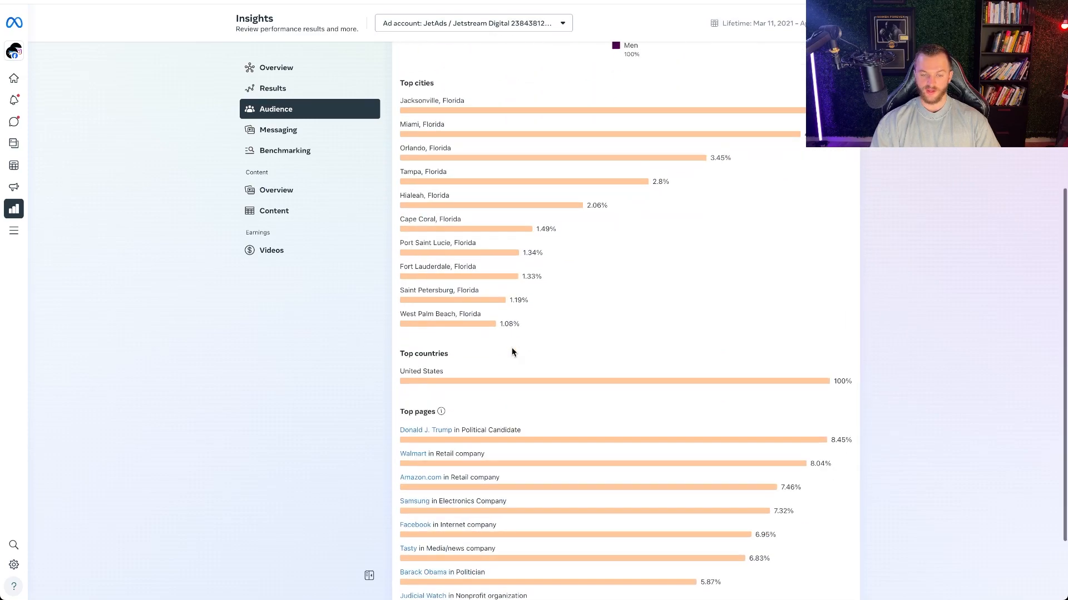
scroll(504, 372, down, 2)
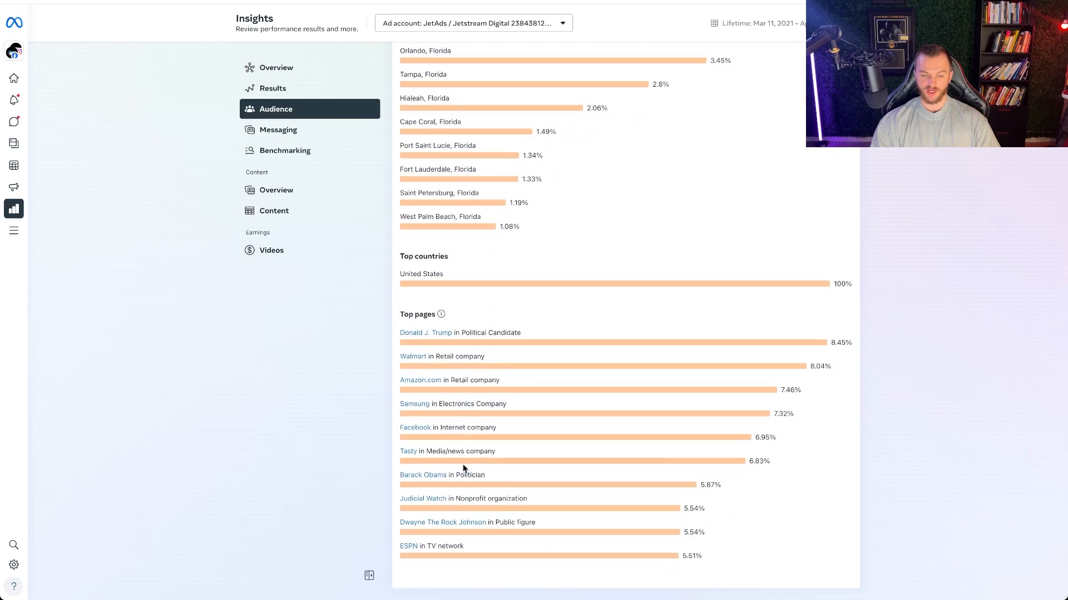
scroll(562, 474, up, 7)
click(762, 64)
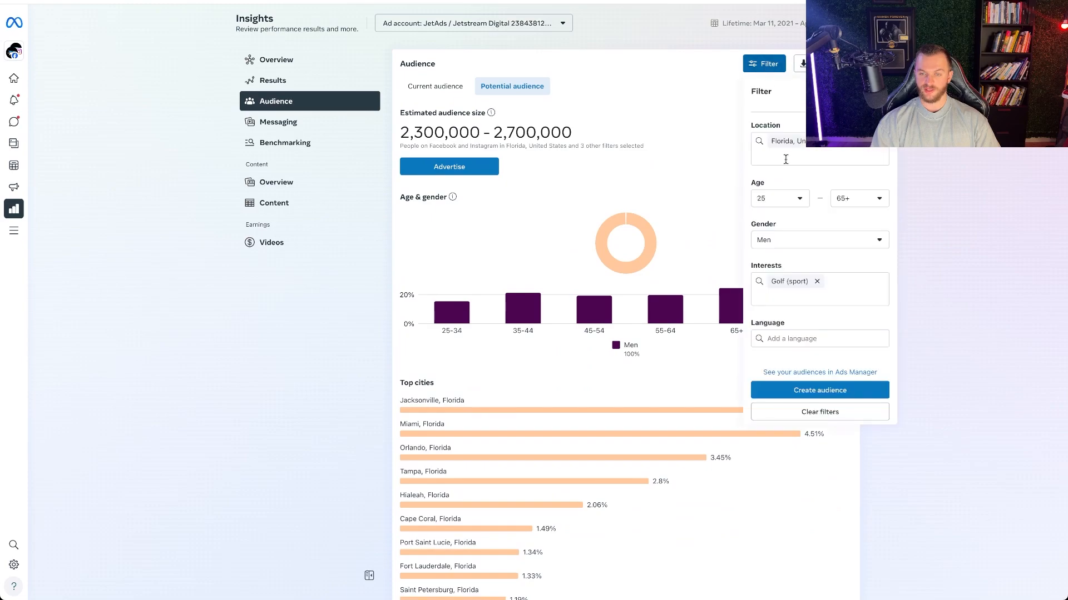
Step: Add Golf ball (sporting goods) and Golf course (place) as further interest filters for the potential audience
click(796, 297)
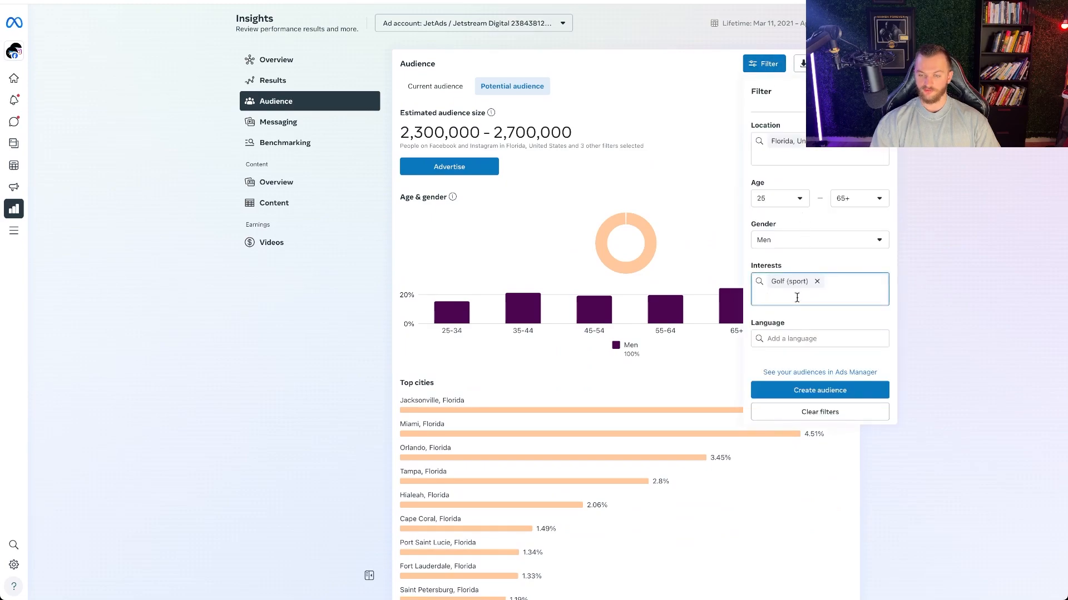
text(golf)
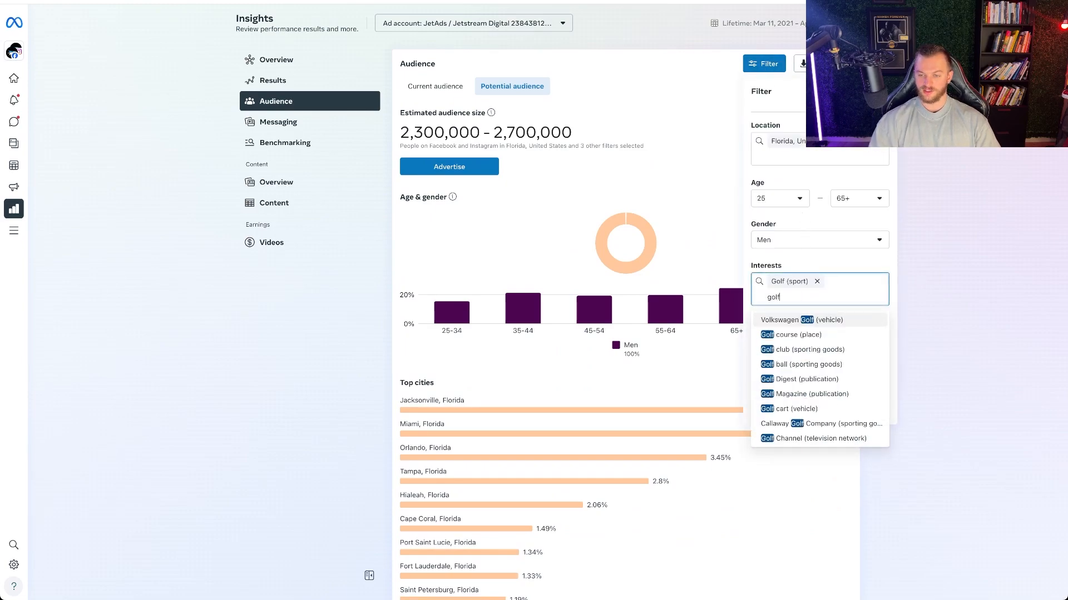
key(BackSpace)
key(BackSpace)
key(BackSpace)
key(BackSpace)
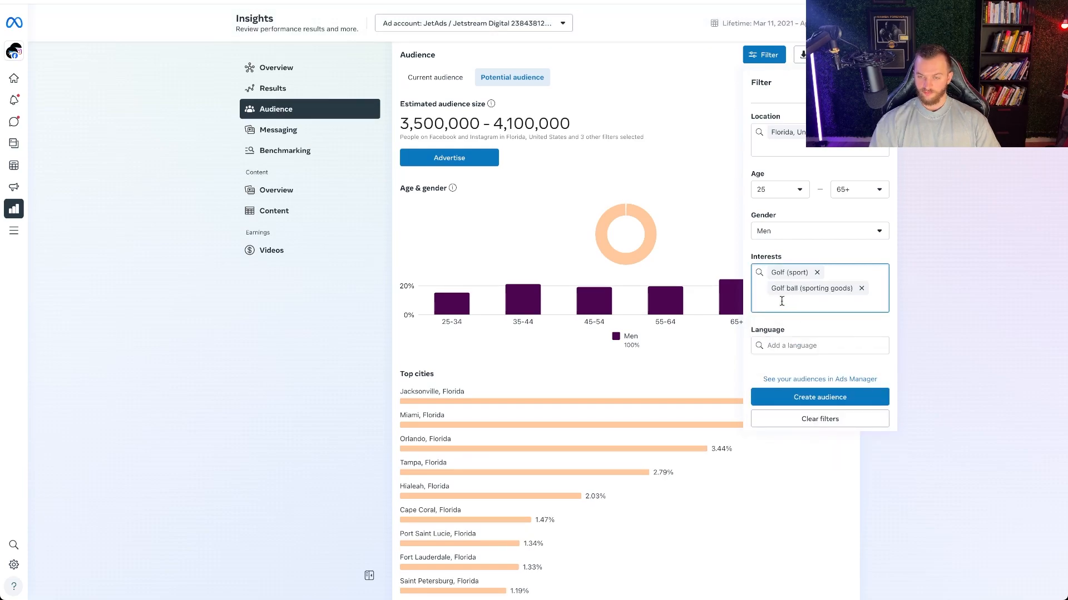
text(golf)
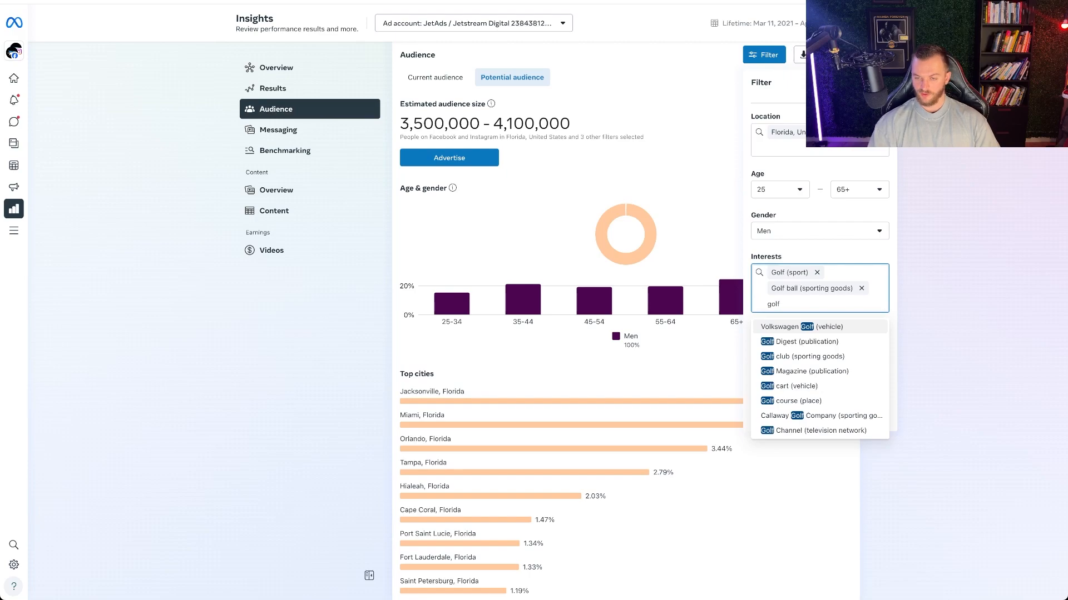
click(831, 401)
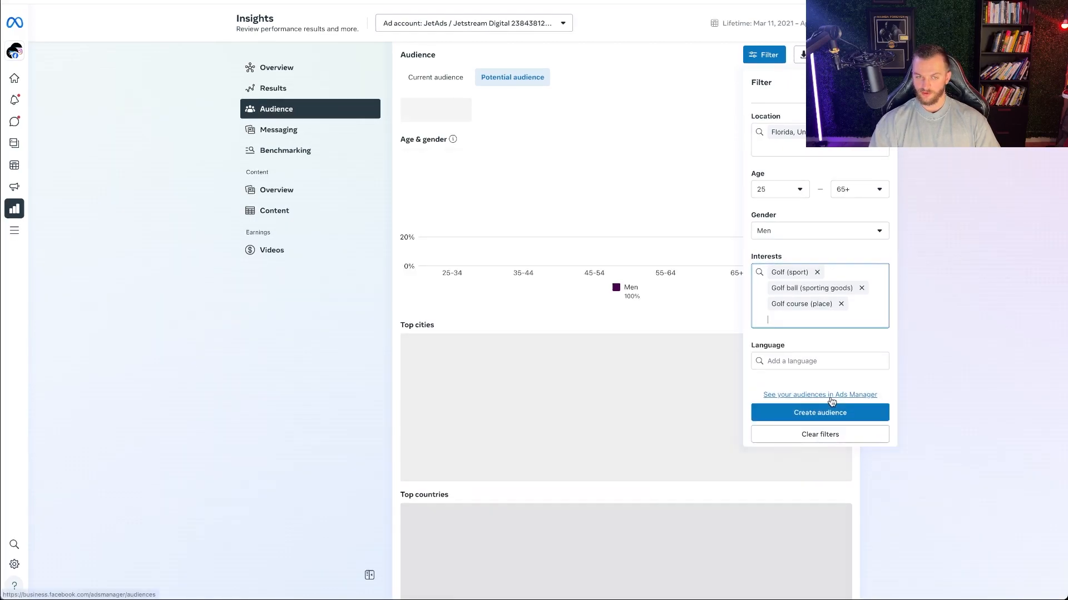
Step: Review the potential audience's demographics and top cities with the filters hidden, and reopen the filter options
click(950, 331)
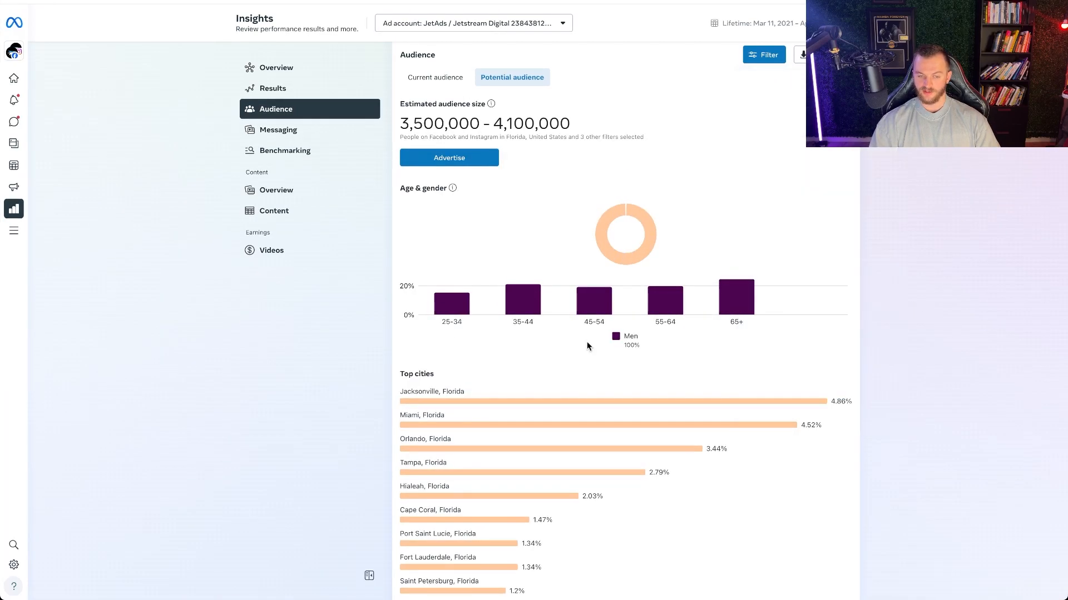
scroll(586, 342, down, 7)
scroll(586, 344, up, 7)
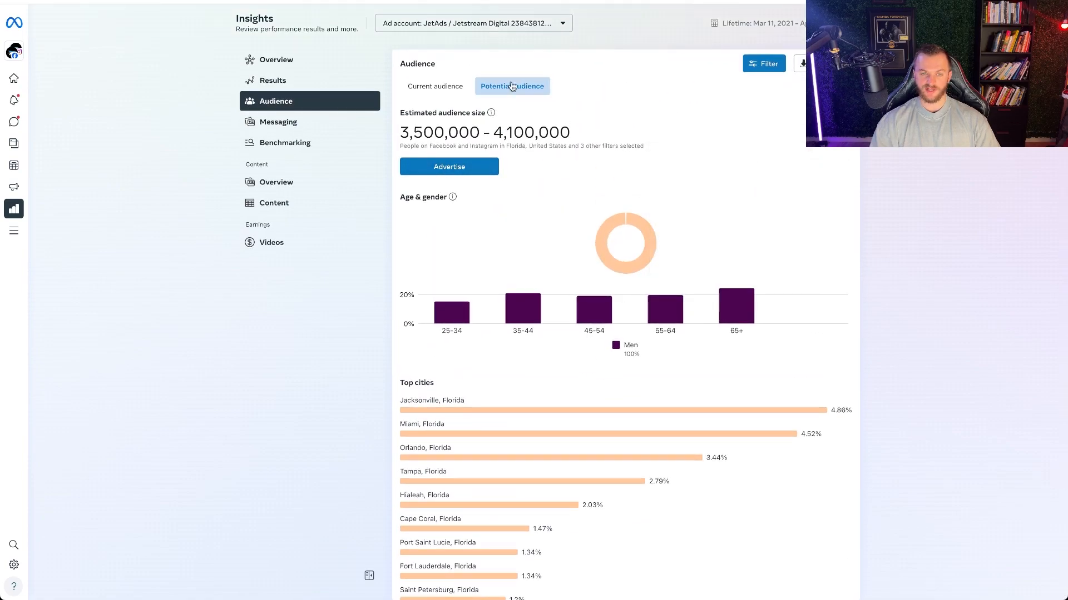
click(762, 65)
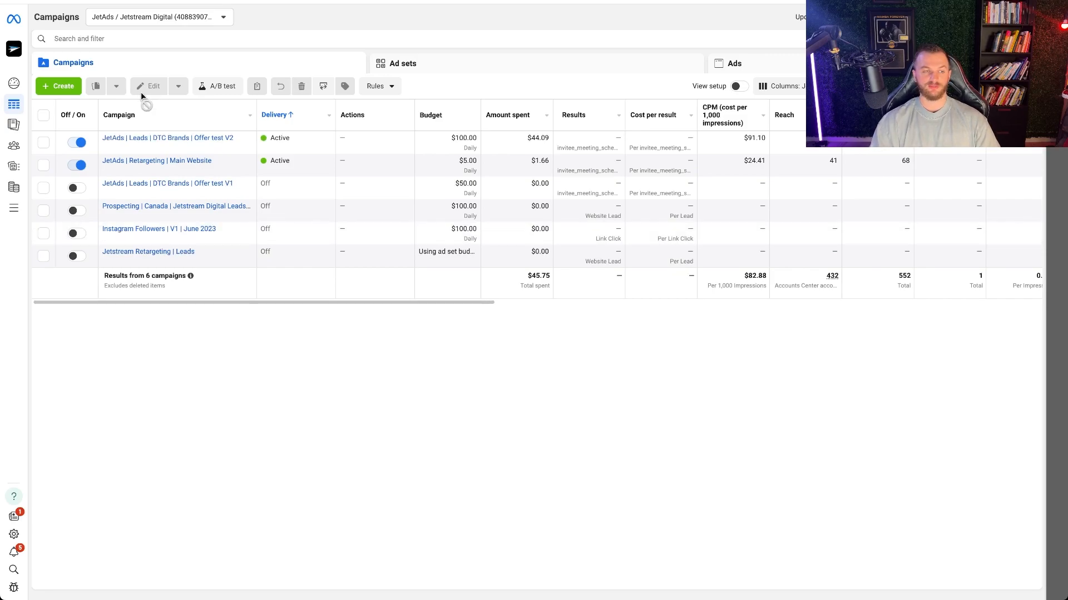
Step: Create a new Auction campaign with the Sales objective and the manual sales campaign setup
click(58, 85)
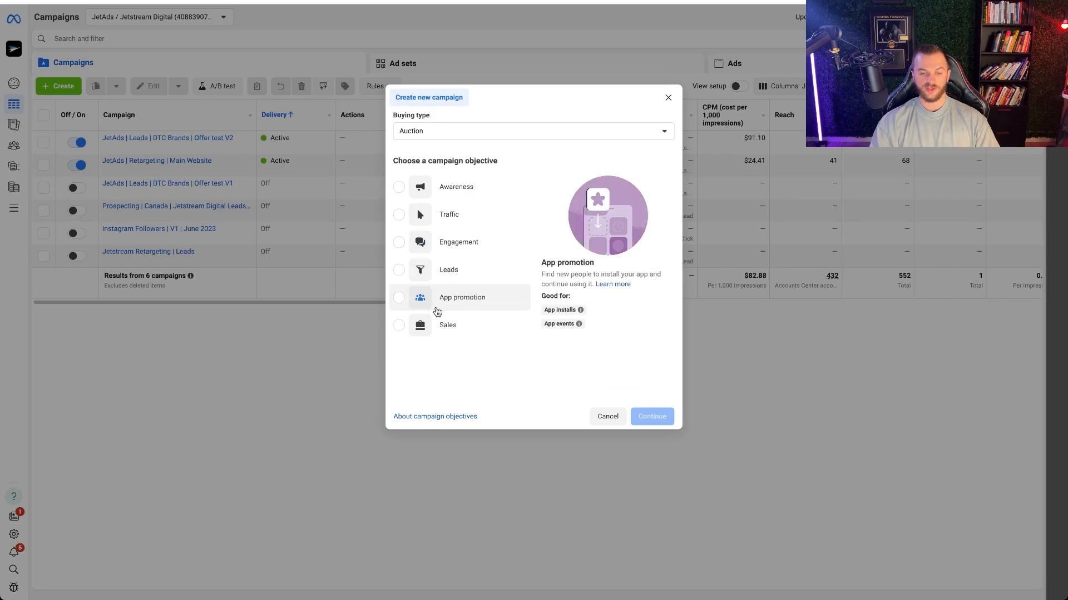
mouse_move(463, 236)
click(426, 328)
click(648, 417)
click(640, 318)
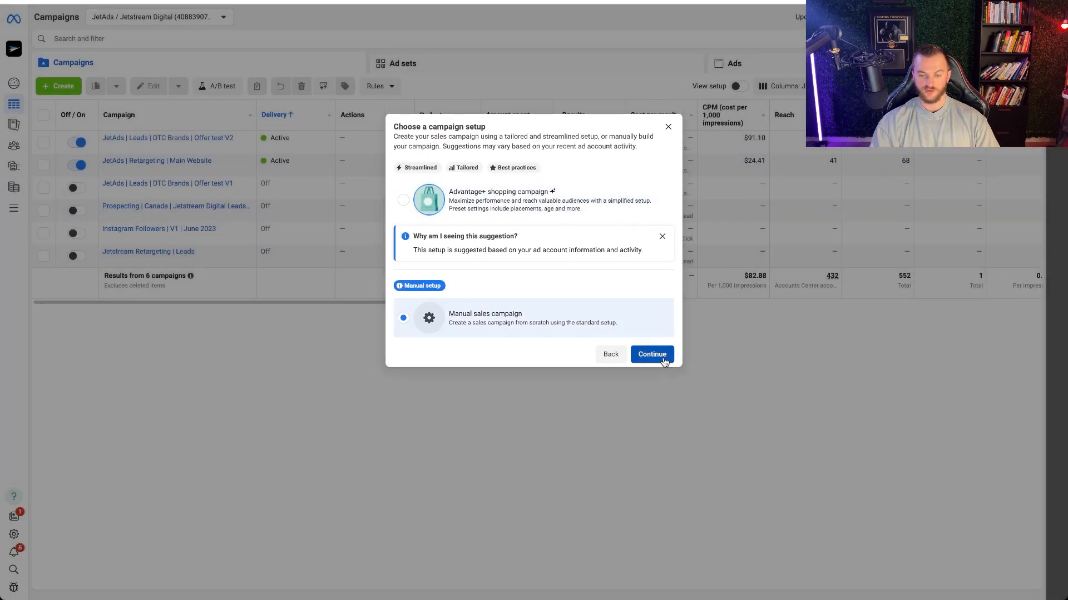
click(659, 355)
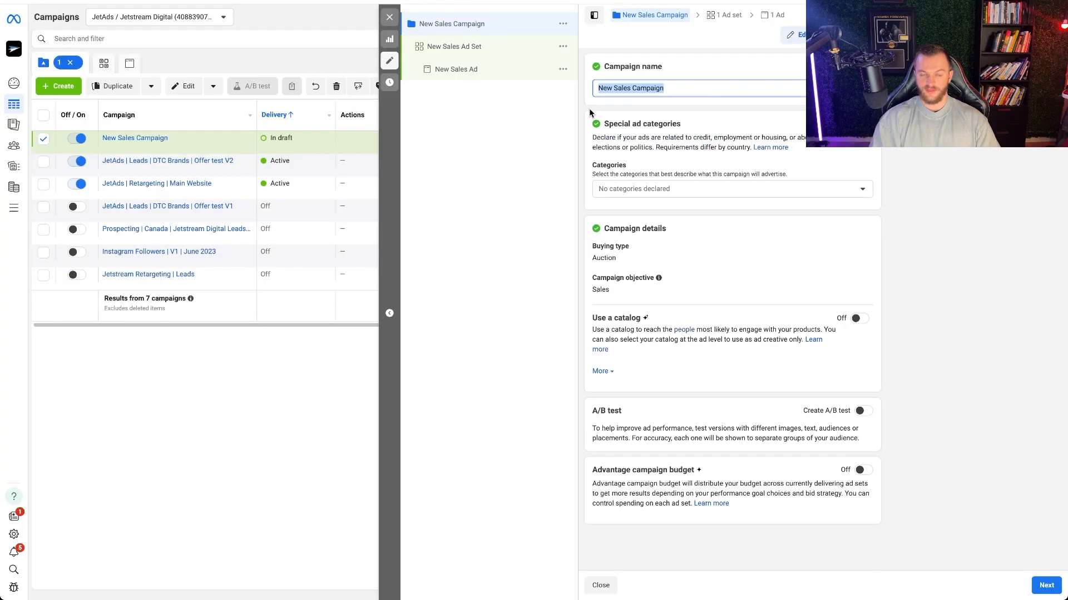
Step: Name the campaign Audience Test and open its ad set with Website as the conversion location
text(Audience Test)
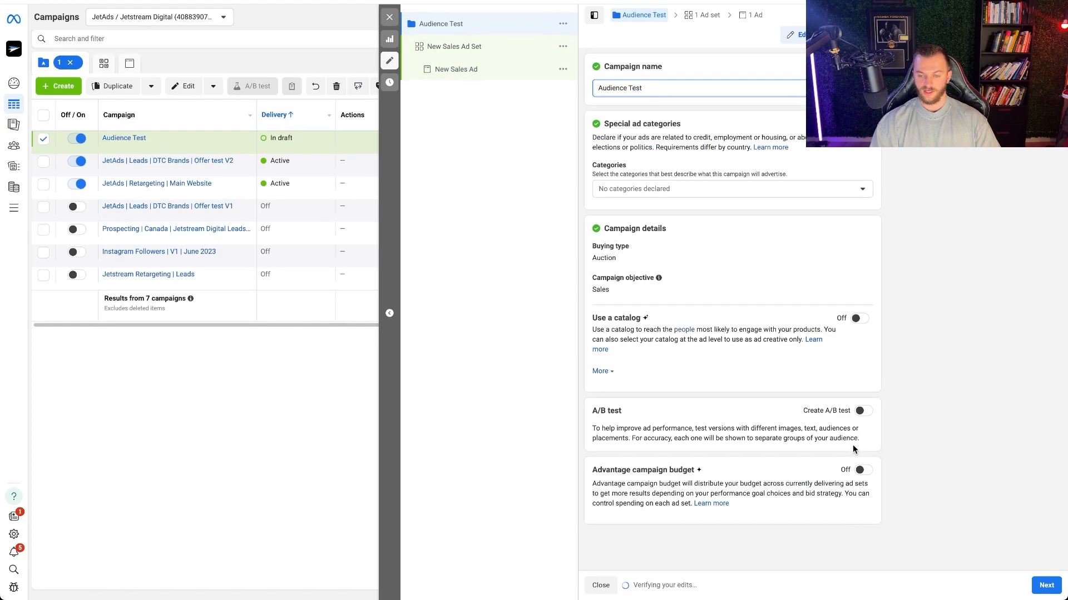
click(493, 53)
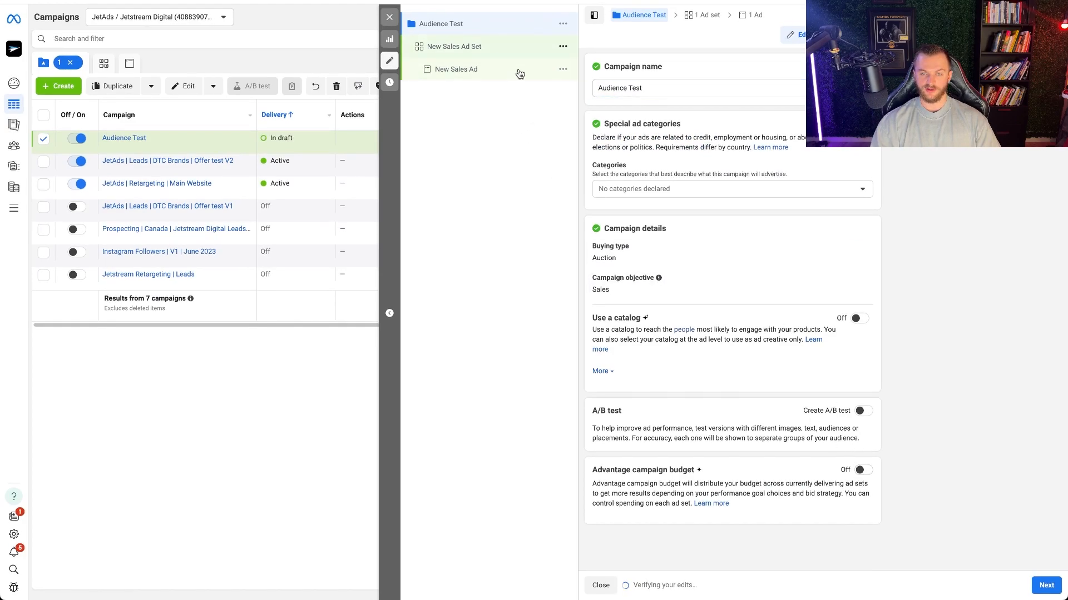
click(606, 179)
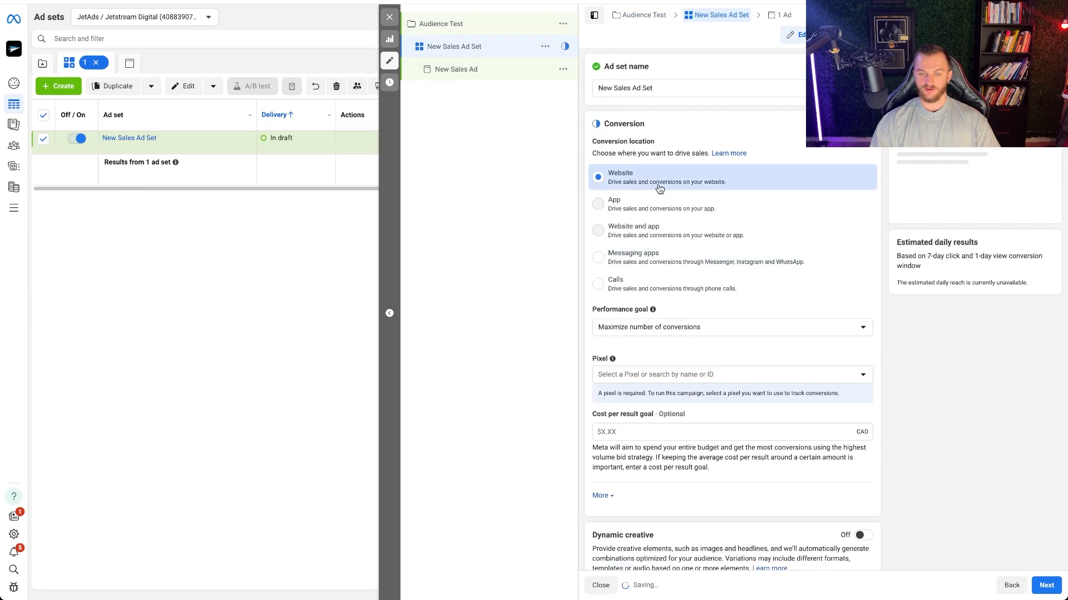
Step: Open the ad set's audience locations for editing and include United Kingdom alongside Canada
scroll(658, 361, down, 15)
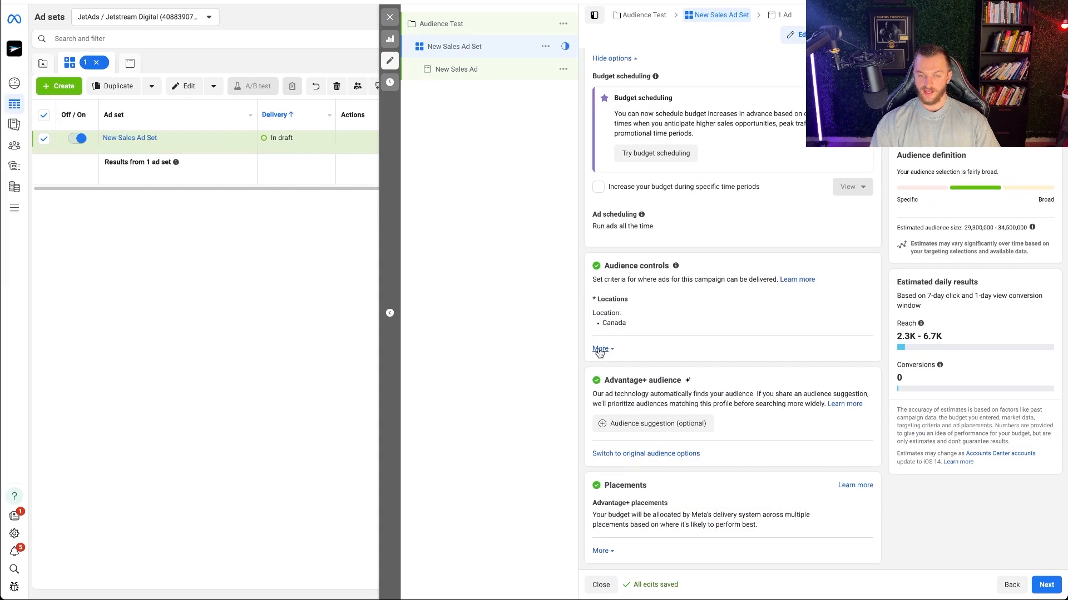
click(866, 301)
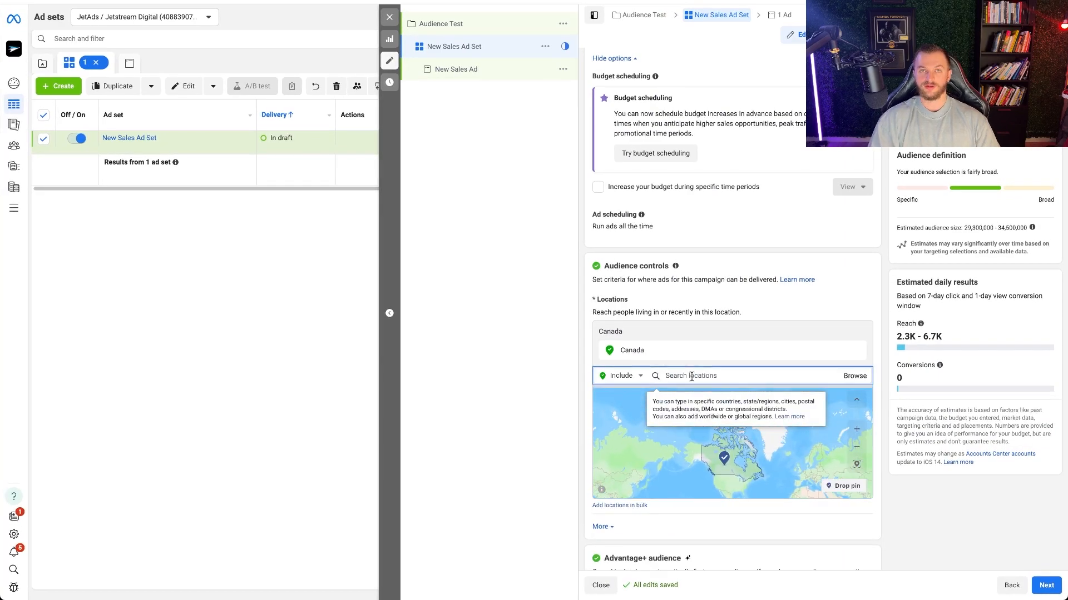
scroll(688, 346, up, 10)
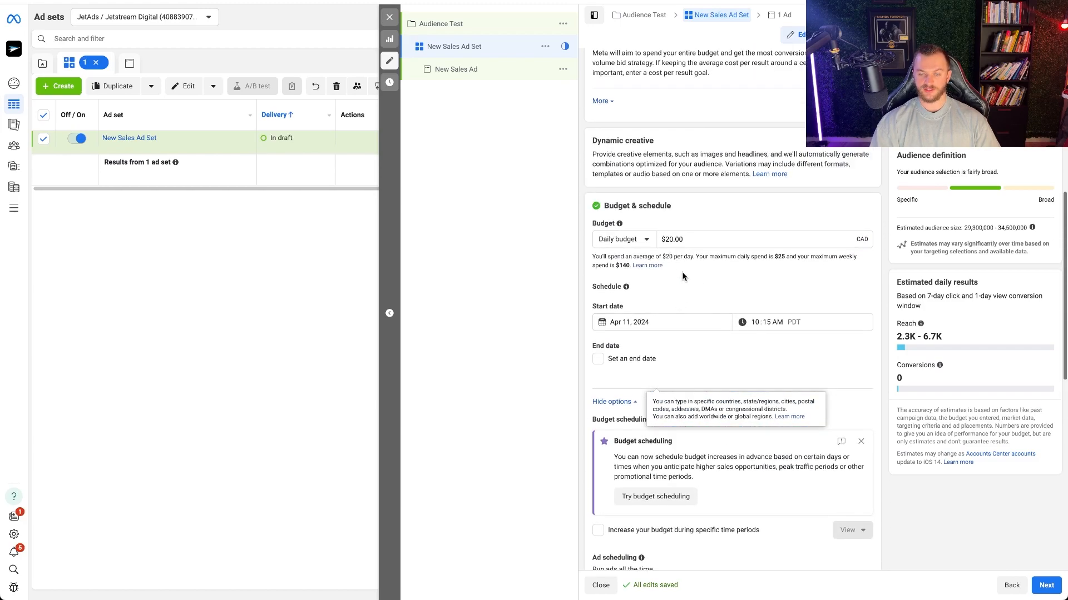
scroll(679, 205, down, 10)
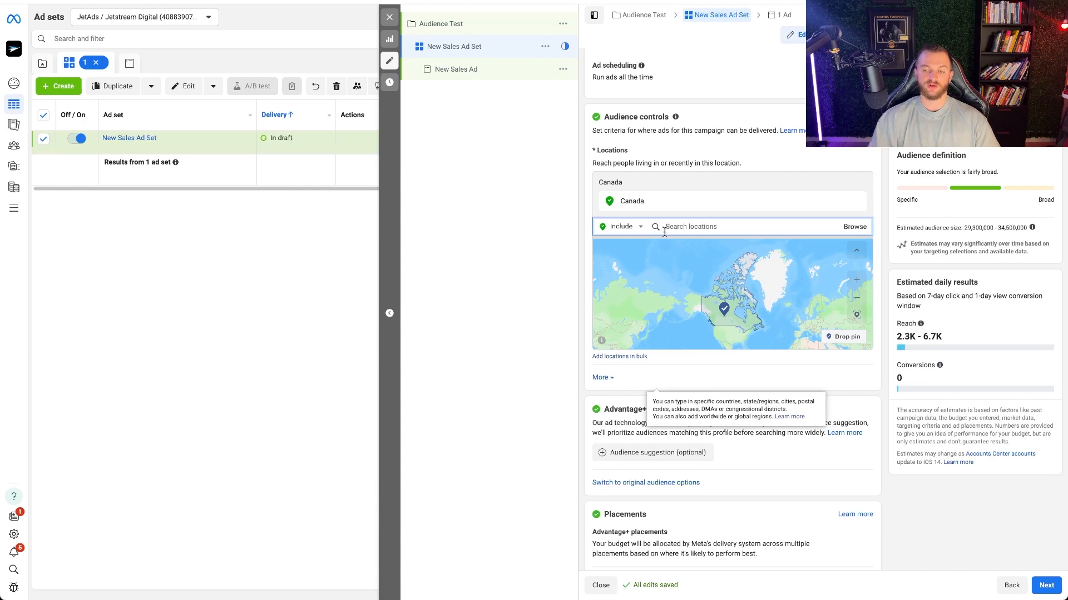
text(unit)
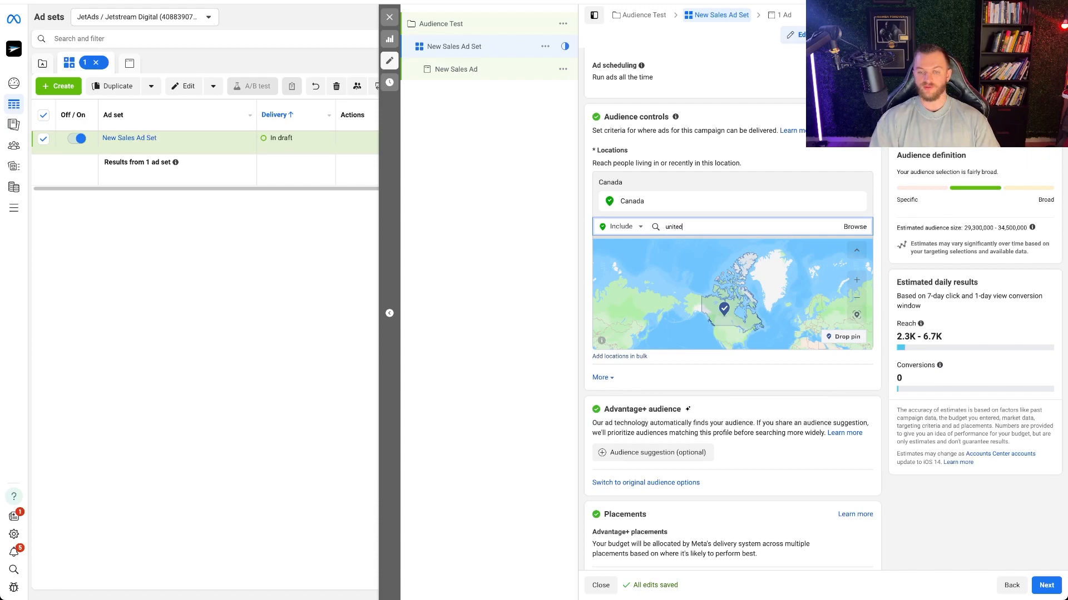
text(ed)
click(675, 248)
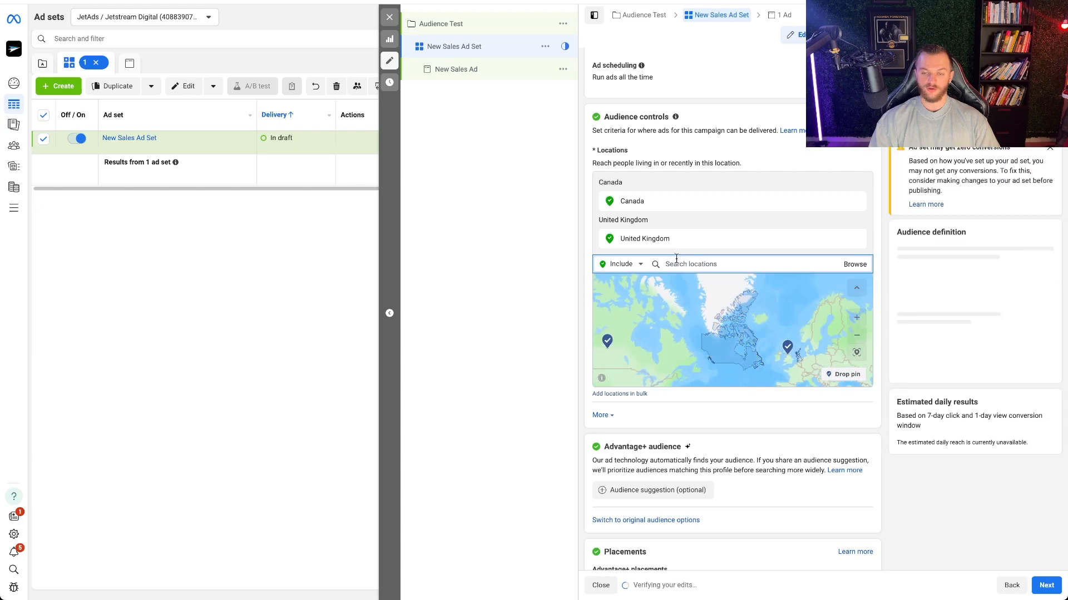
Step: Include United States, Australia and New Zealand in the ad set's audience locations
text(united)
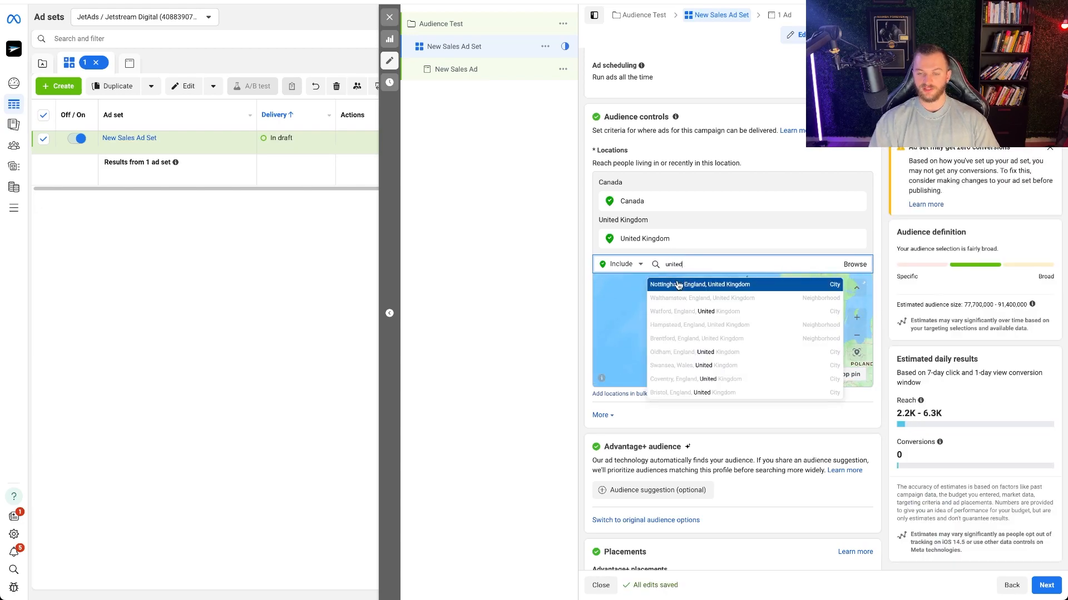
text( s)
key(Return)
text(austra)
click(821, 322)
text(new zealand)
click(712, 359)
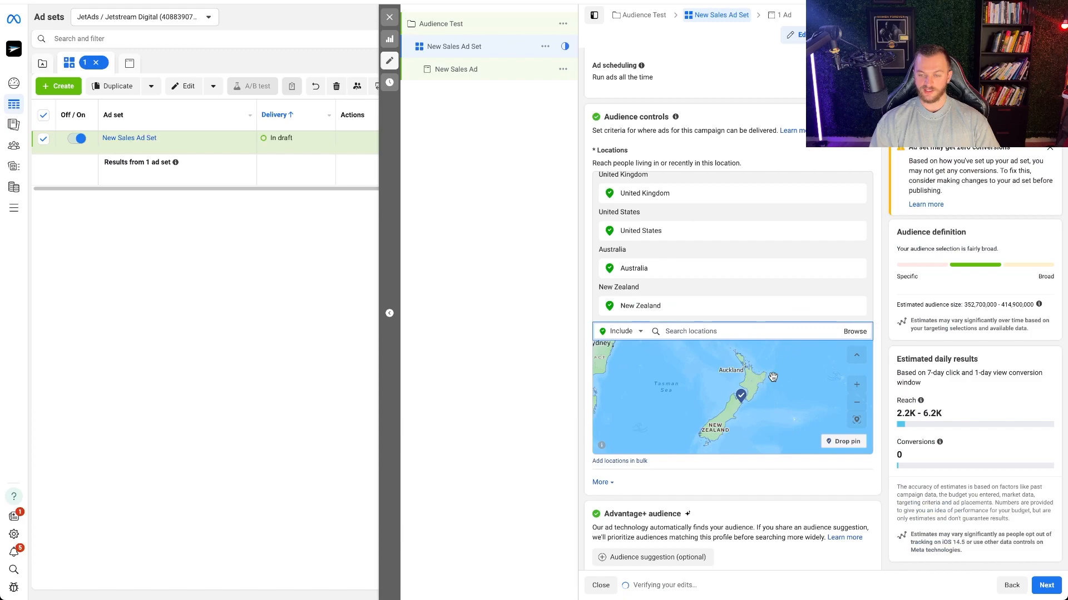
click(856, 402)
click(856, 402)
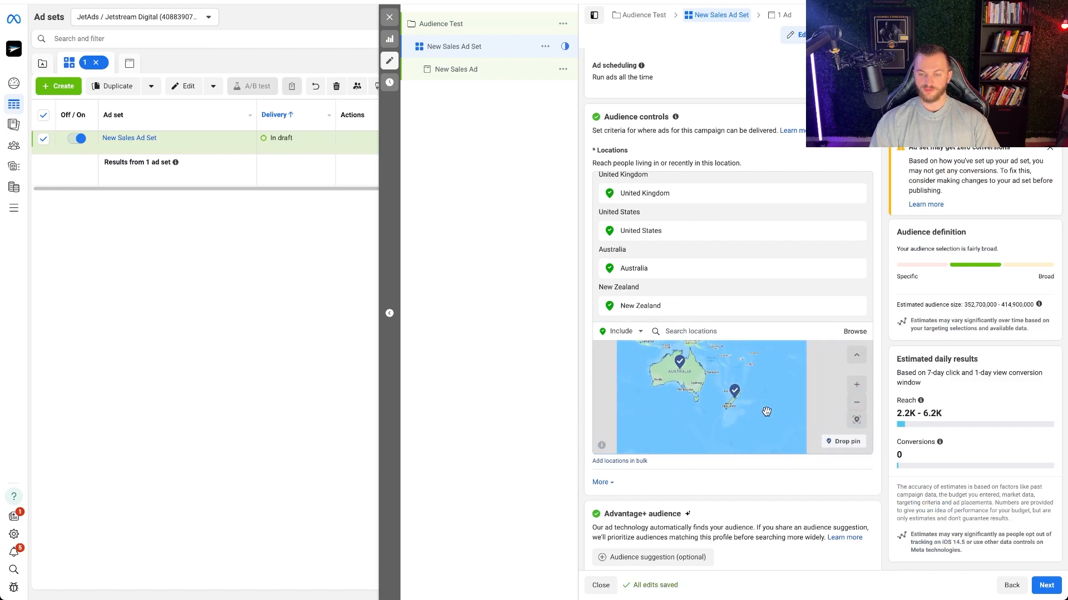
Step: Expand the optional audience suggestion settings under Advantage+ audience
scroll(875, 257, down, 1)
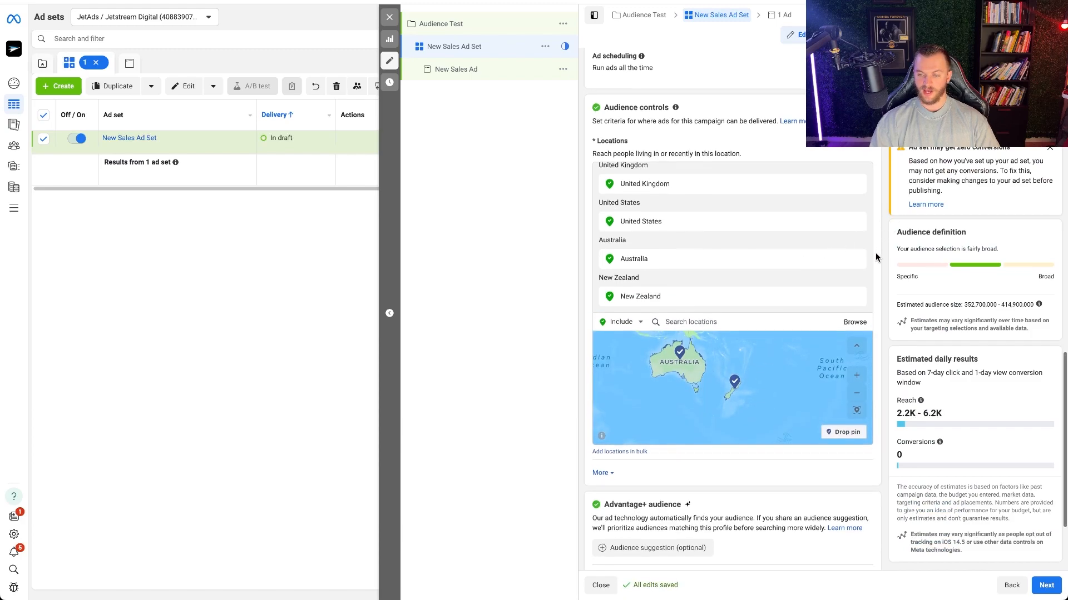
scroll(875, 257, down, 3)
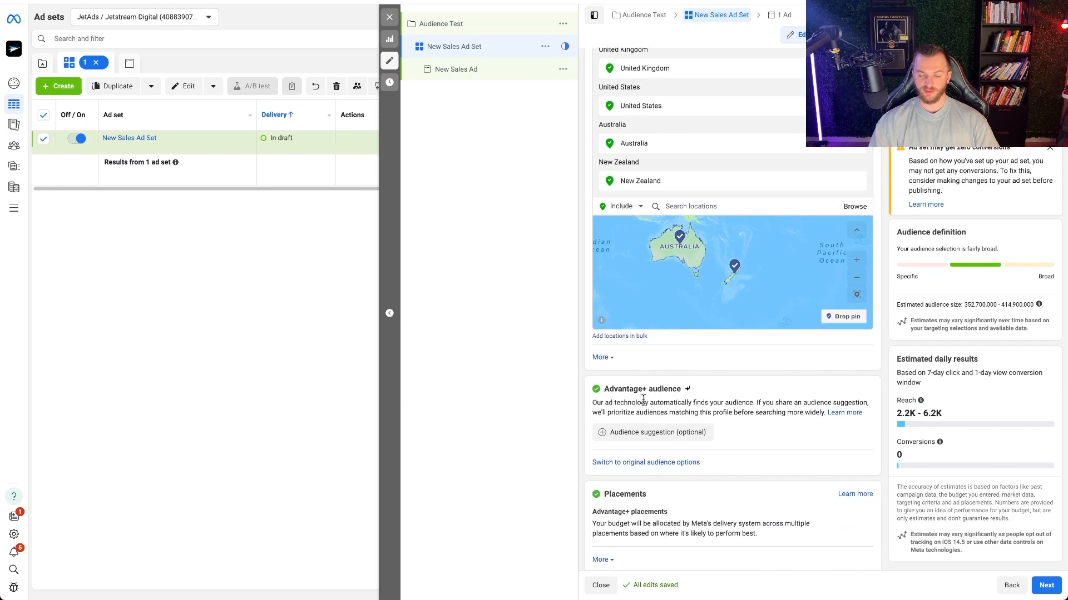
scroll(659, 399, down, 1)
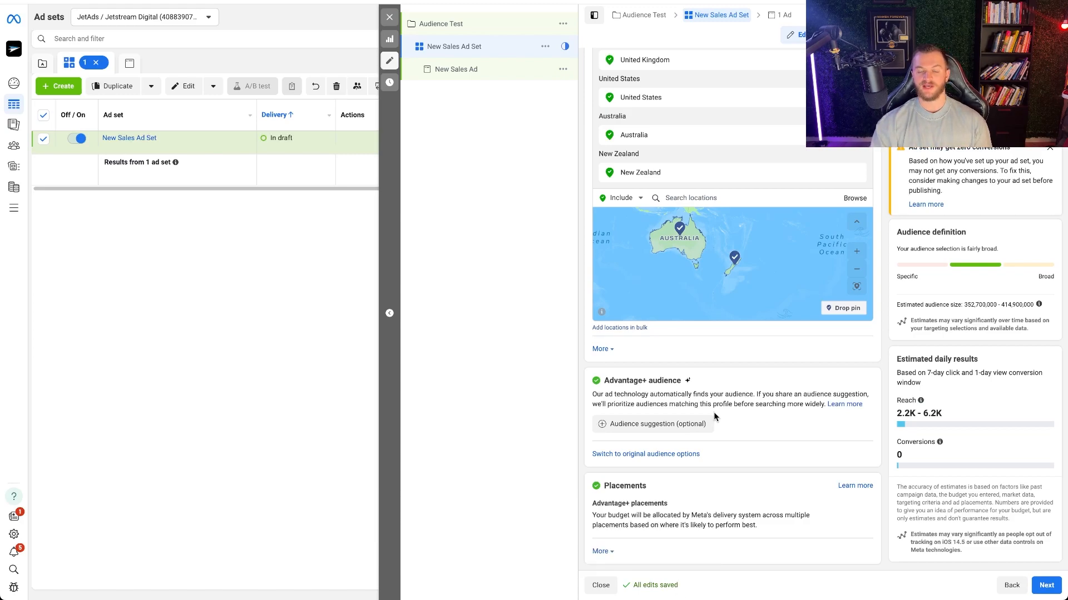
click(667, 424)
scroll(673, 374, down, 2)
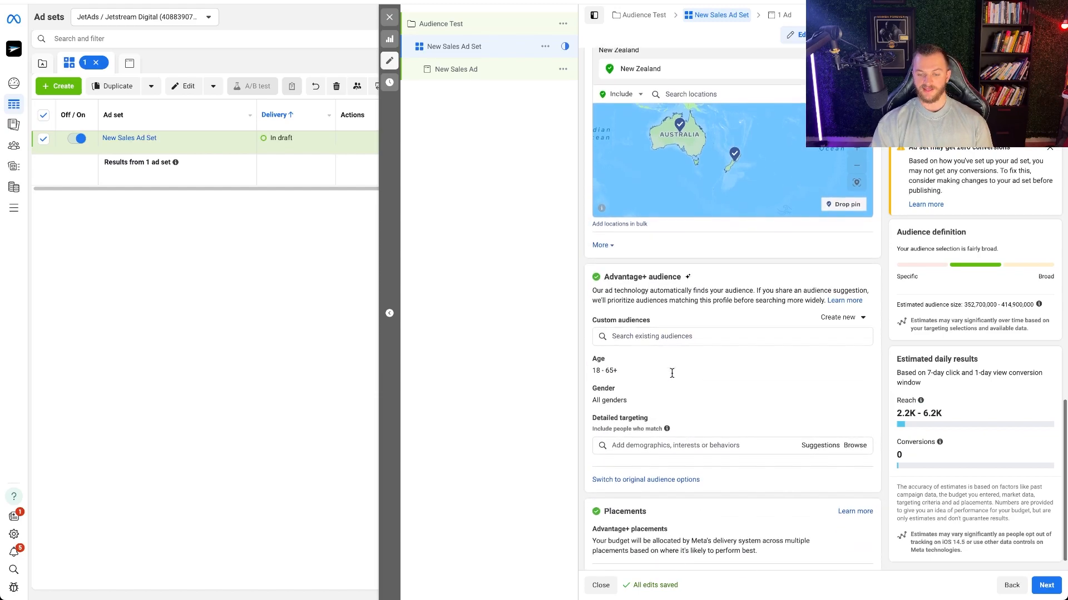
scroll(671, 373, down, 1)
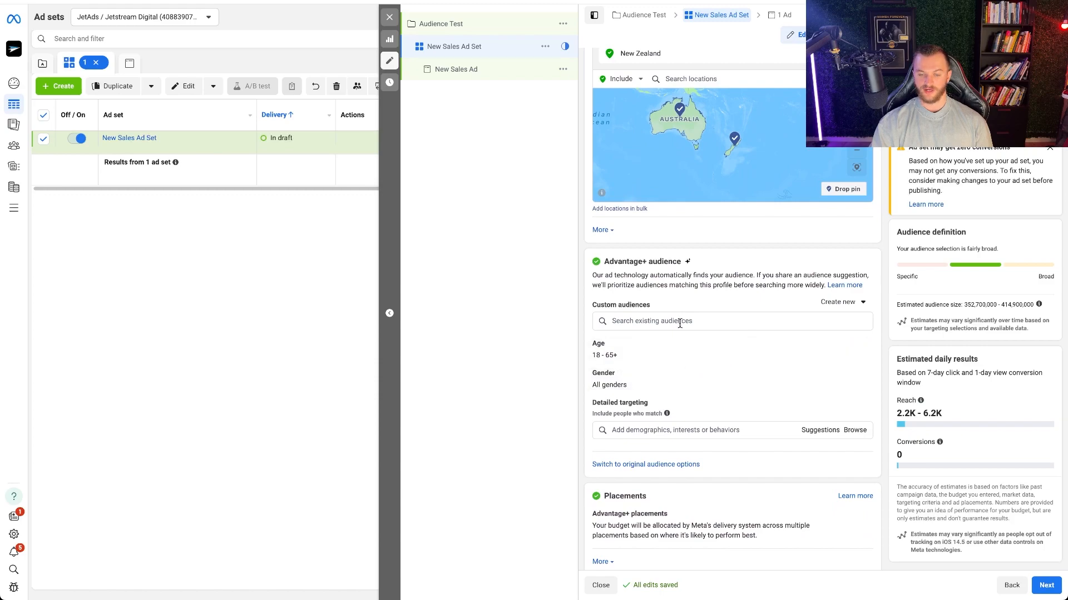
scroll(679, 323, down, 1)
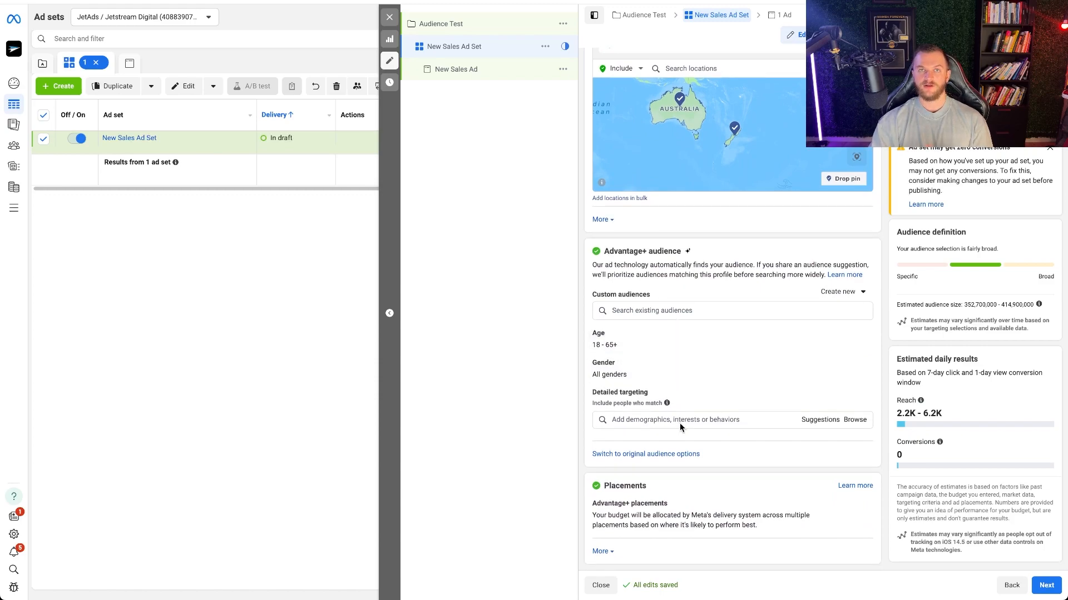
Step: Check the detailed targeting explanation and the list of existing custom audiences
click(666, 416)
mouse_move(652, 393)
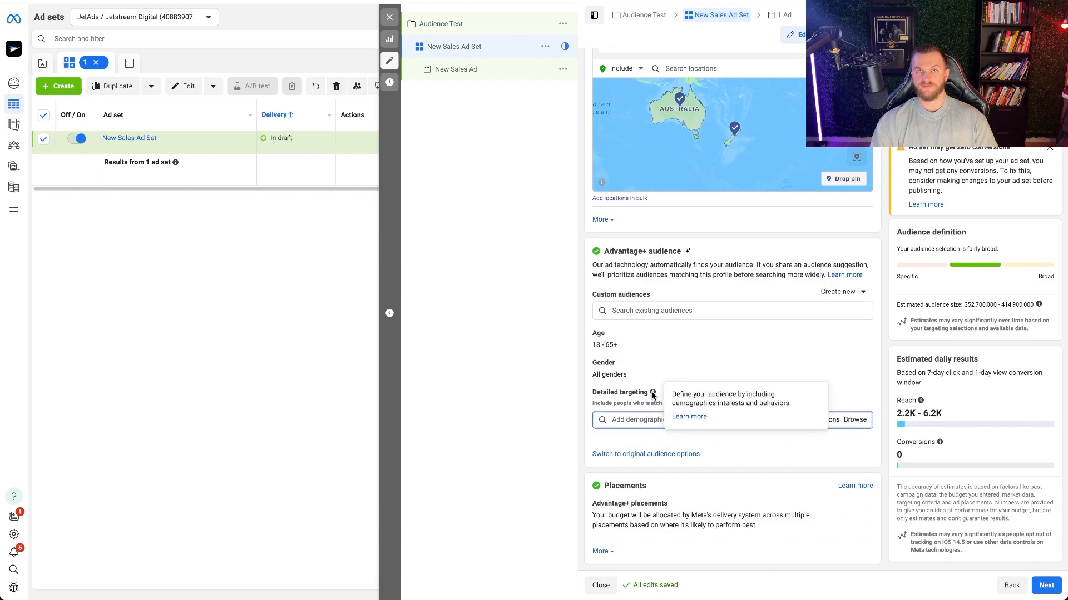
click(646, 310)
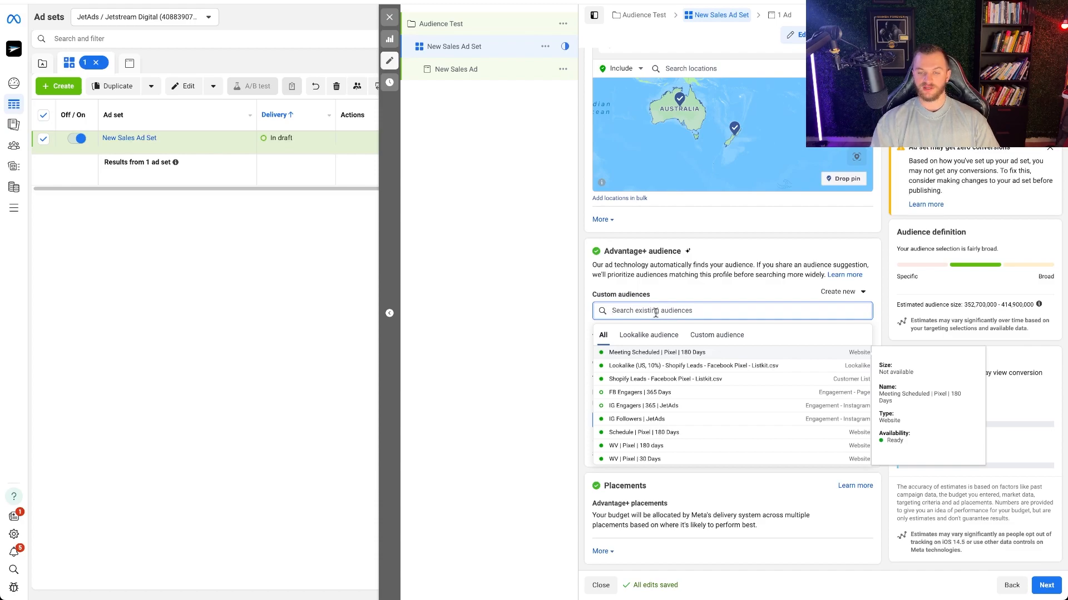
click(685, 273)
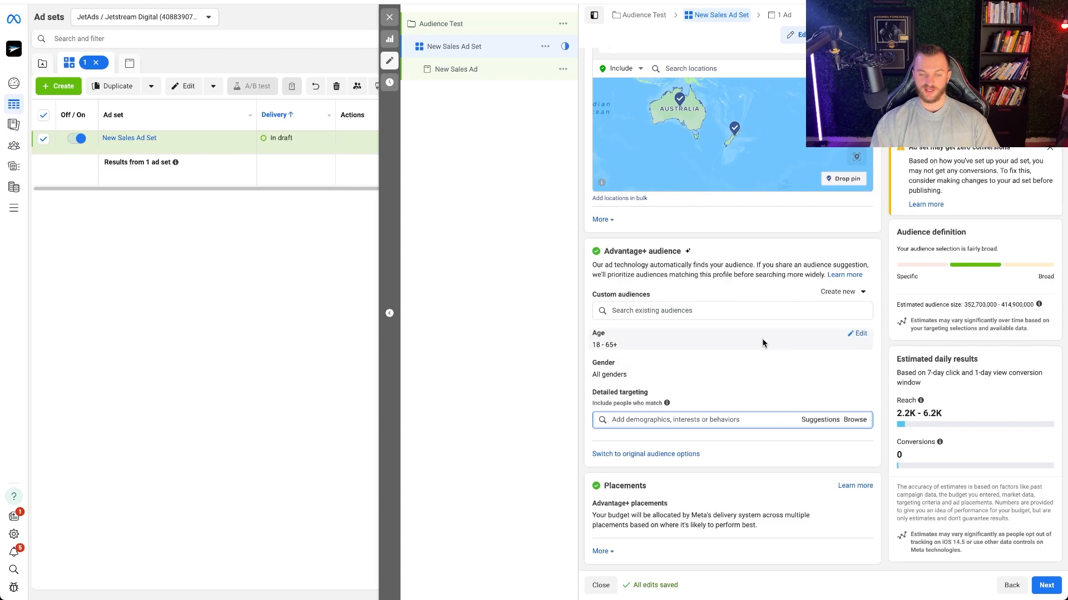
Step: Open the gender setting for editing and browse the Education demographics in detailed targeting
click(858, 364)
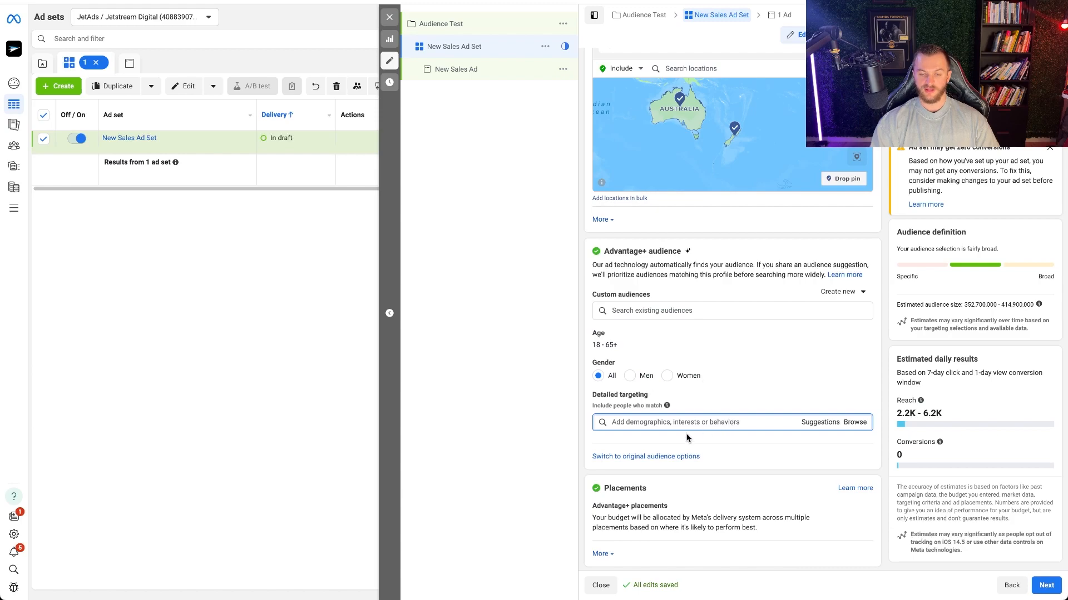
mouse_move(668, 410)
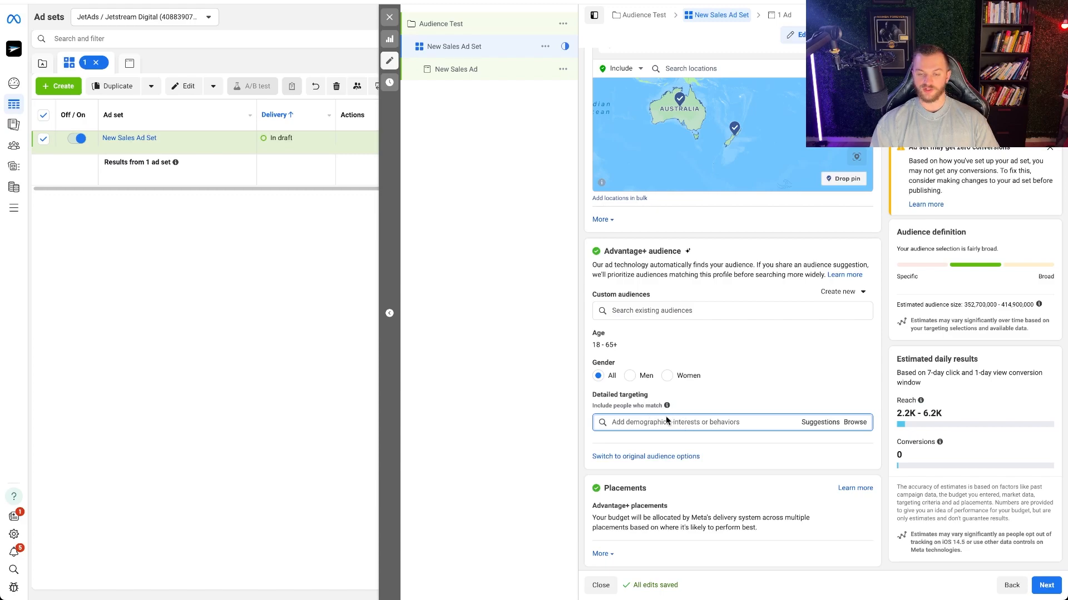
click(856, 425)
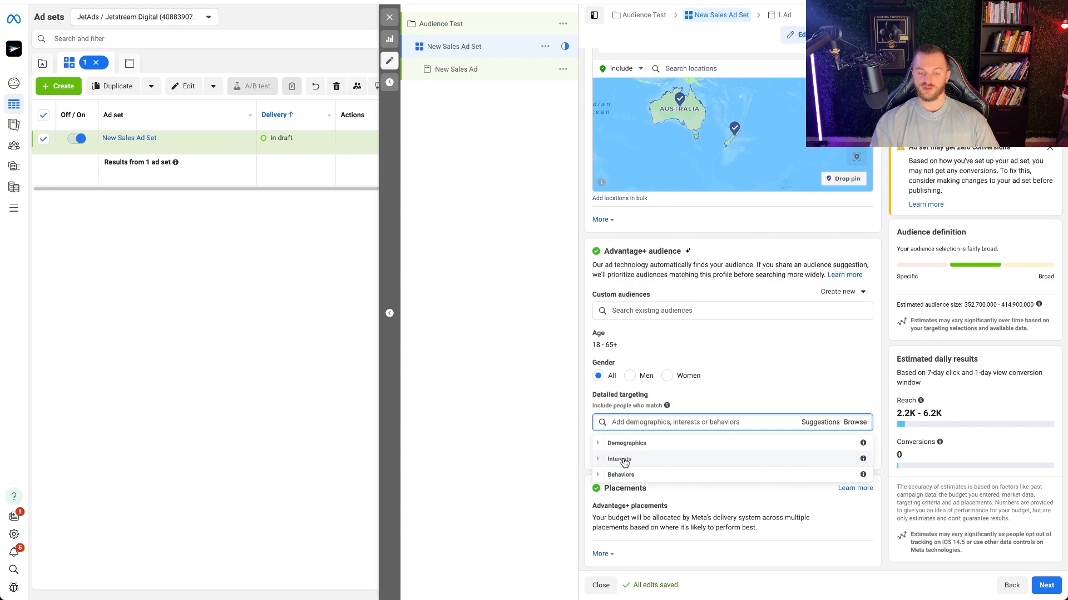
click(598, 444)
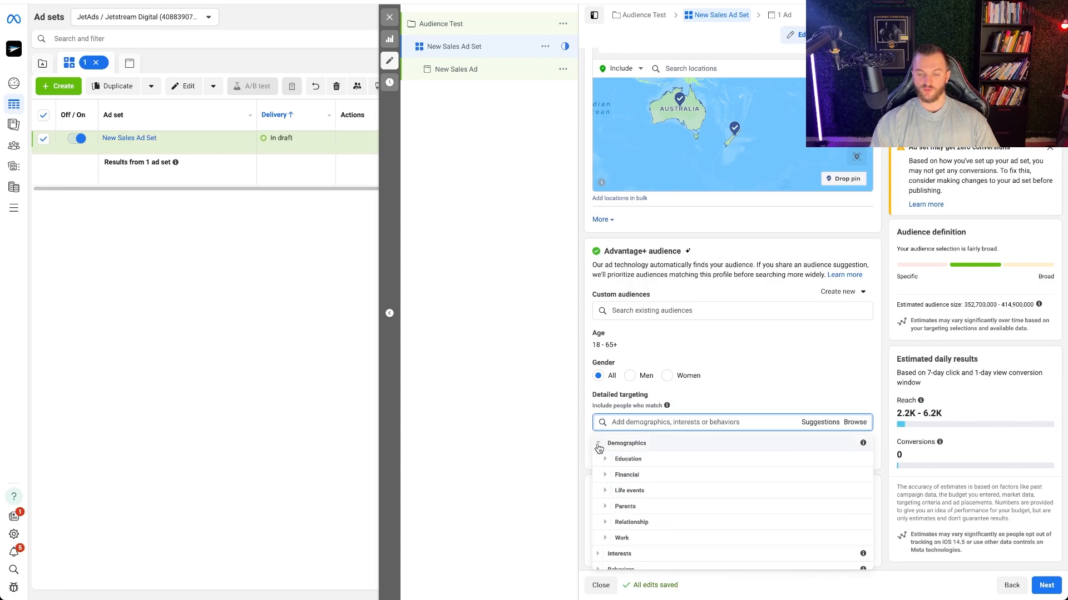
click(604, 460)
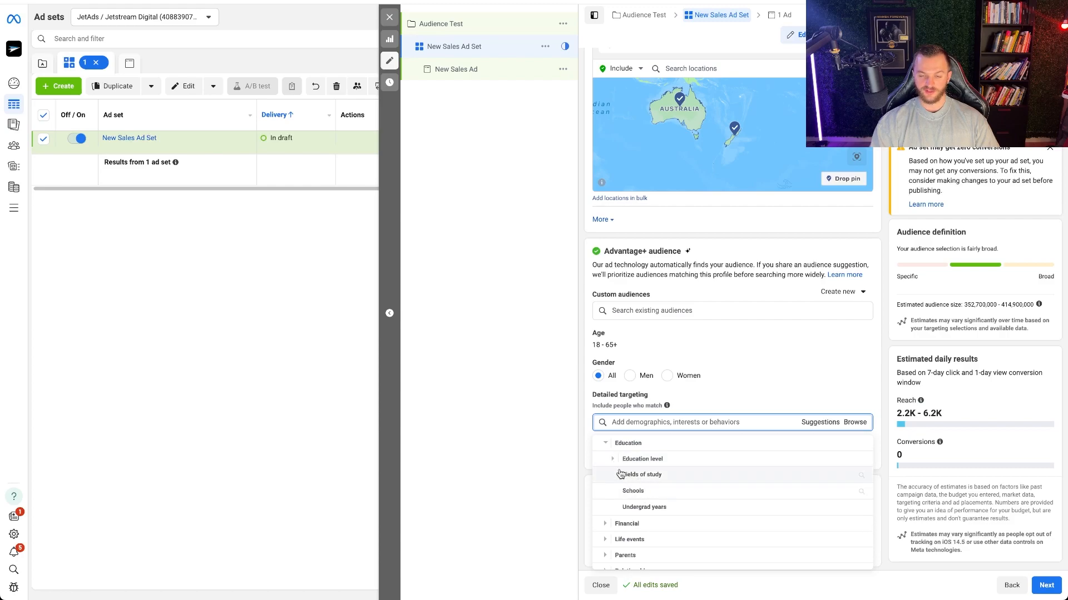
Step: Browse the household income options under the Financial demographics
scroll(629, 483, down, 1)
click(603, 510)
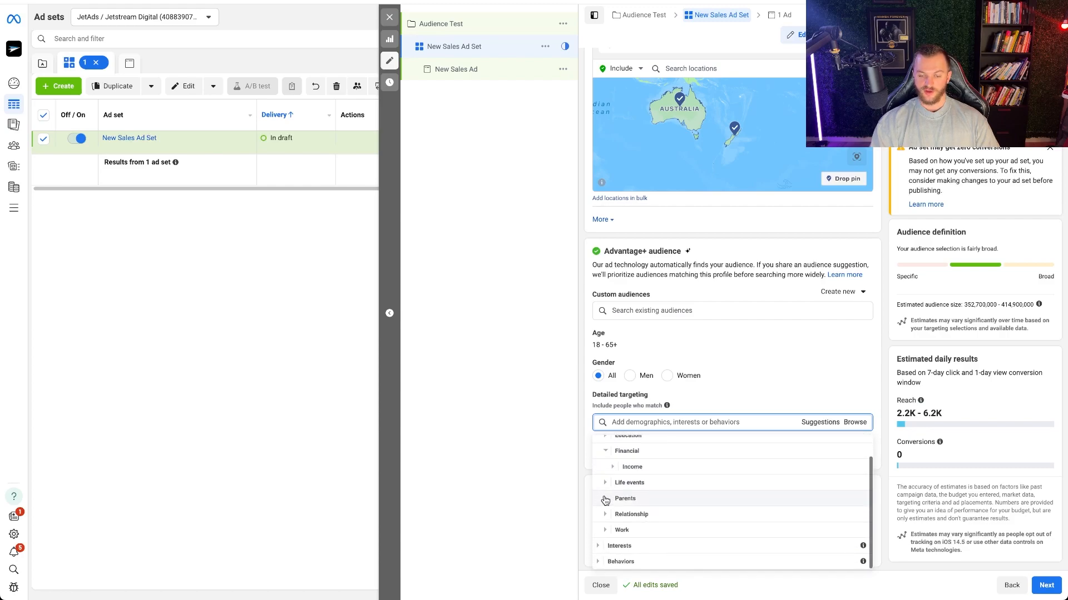
click(616, 467)
scroll(619, 464, down, 1)
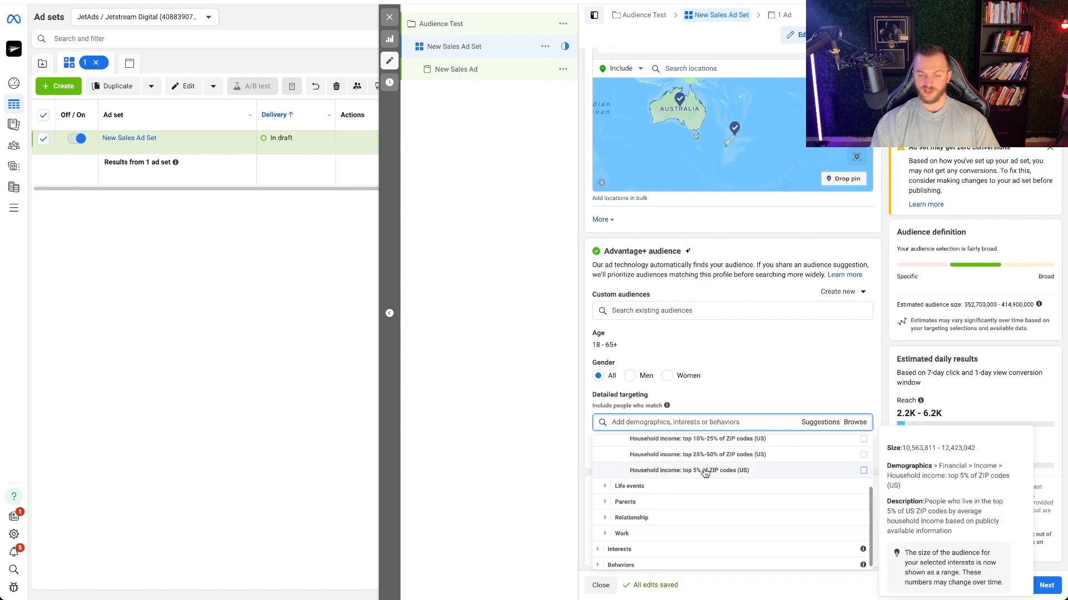
Step: Browse the Life events demographics, including the options in the Birthday group
click(617, 487)
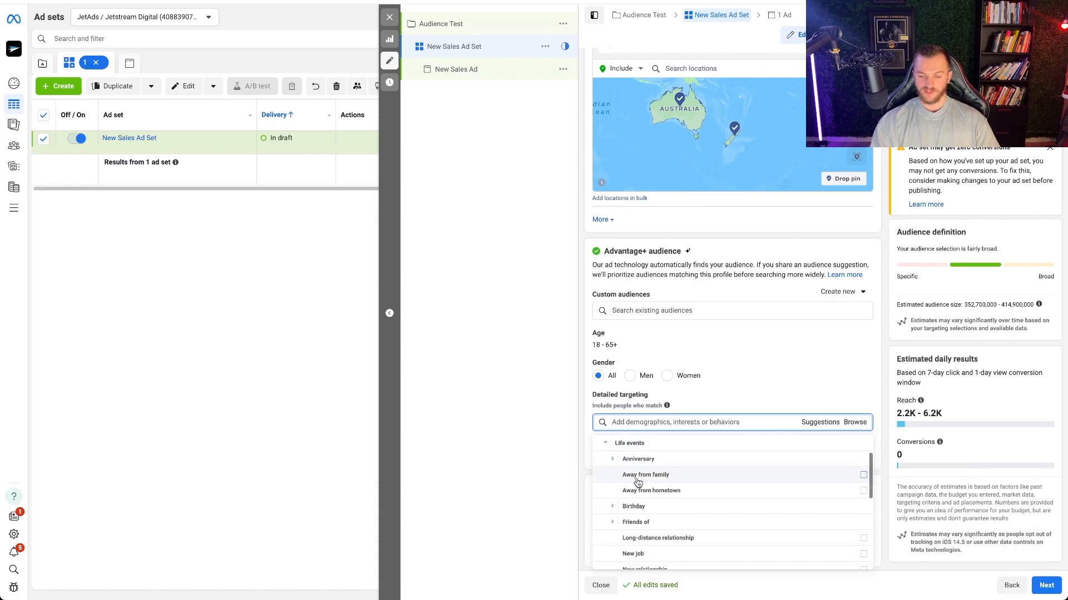
scroll(644, 482, down, 1)
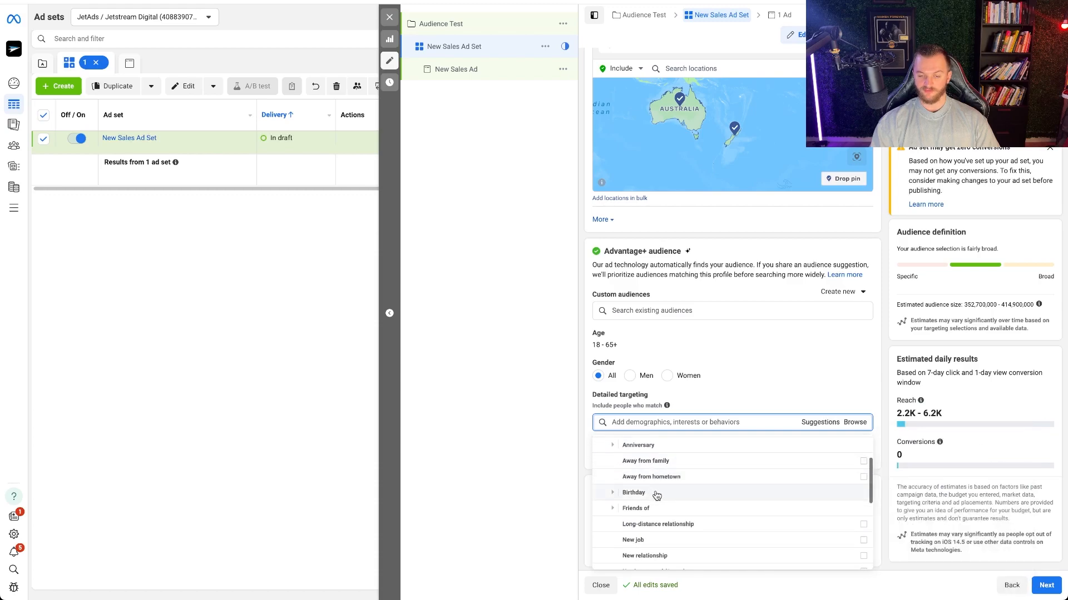
scroll(645, 484, down, 1)
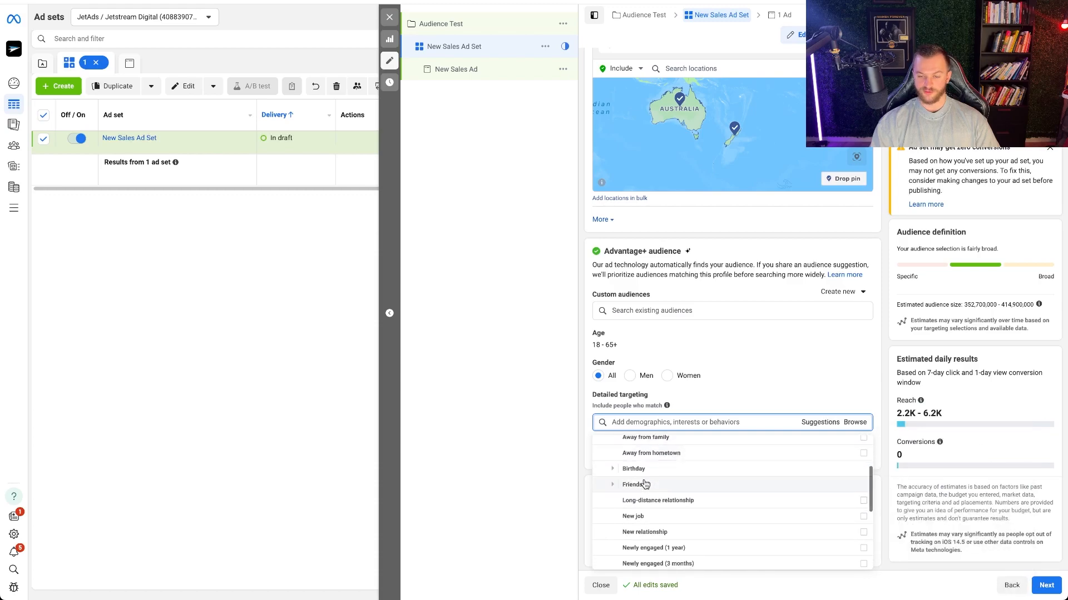
click(613, 470)
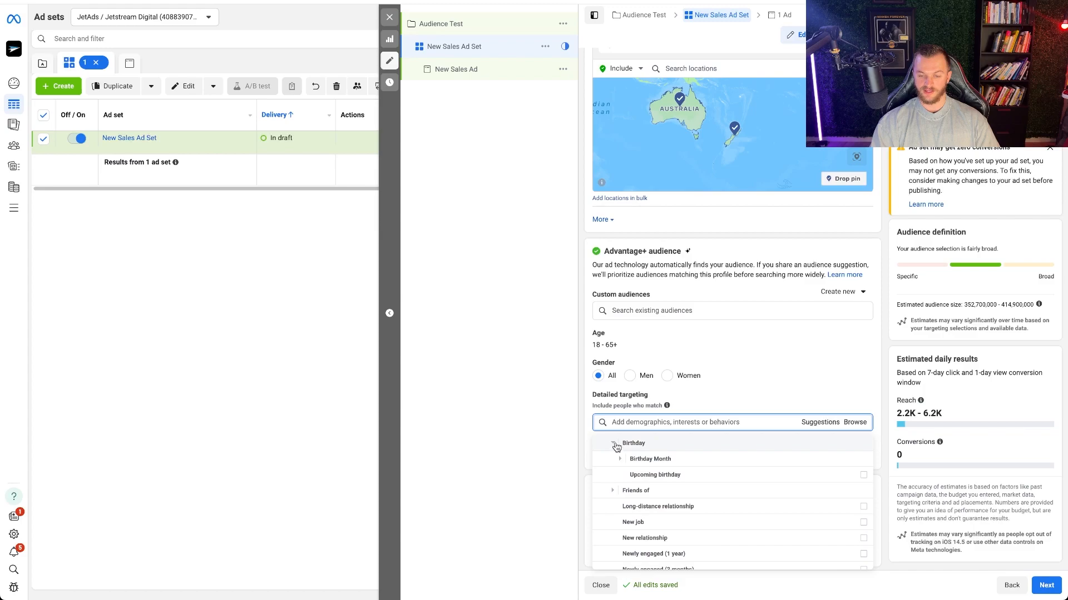
click(616, 447)
scroll(667, 484, down, 1)
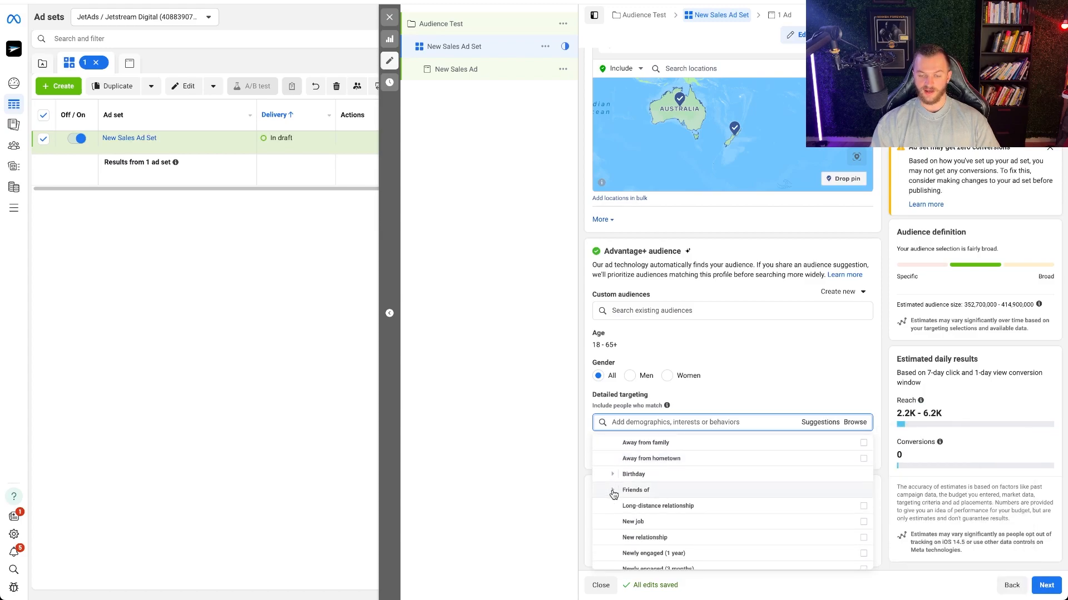
Step: Review the "Friends of" options under Life events and collapse that group
scroll(645, 504, down, 2)
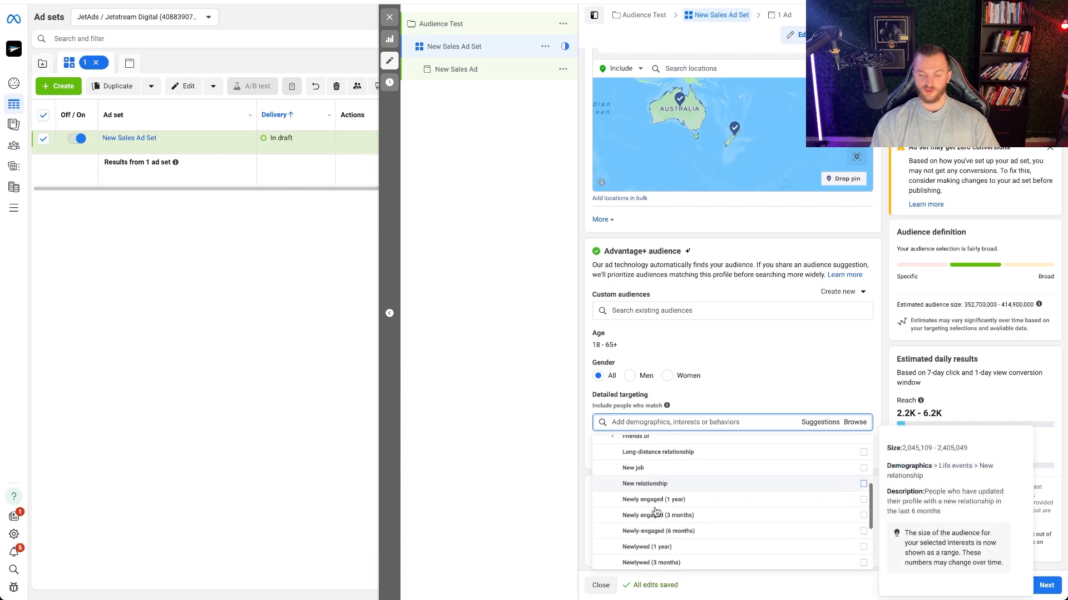
scroll(656, 511, up, 1)
click(614, 472)
scroll(634, 478, down, 1)
scroll(665, 469, down, 1)
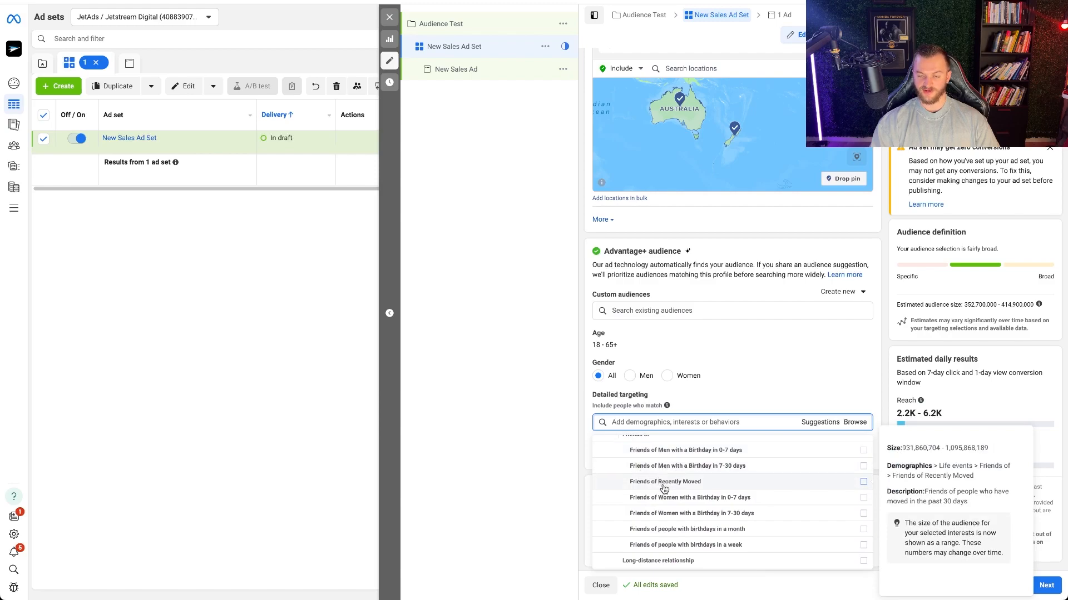
scroll(656, 483, up, 2)
click(628, 459)
Step: Review the relationship, engagement, newlywed and recently moved options under Life events, and collapse the Demographics category
scroll(645, 500, up, 2)
scroll(648, 507, down, 1)
scroll(648, 507, down, 2)
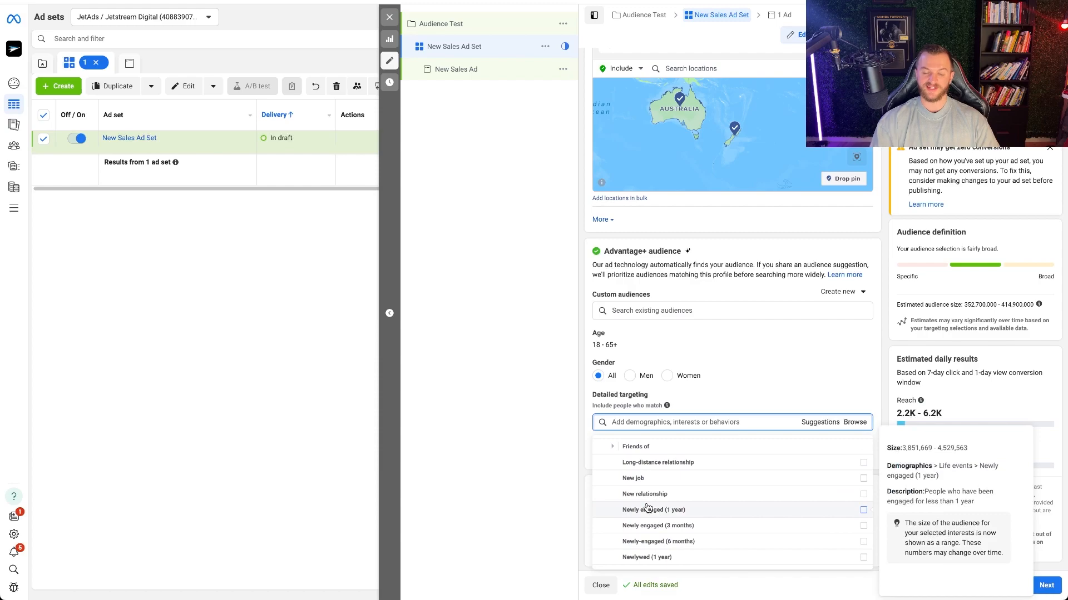
scroll(648, 508, down, 2)
scroll(654, 517, down, 2)
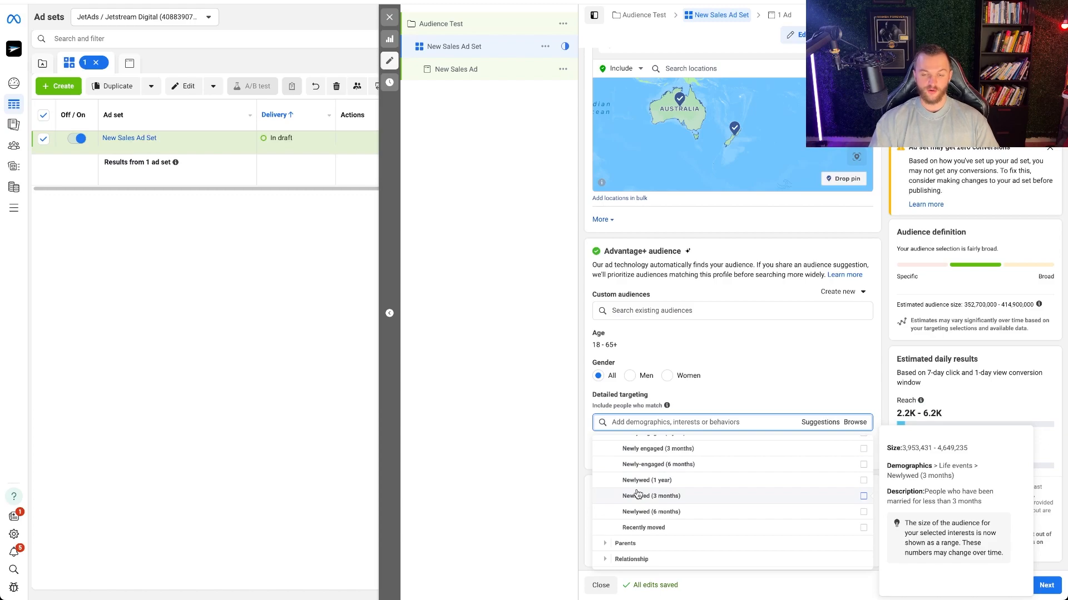
scroll(655, 486, down, 1)
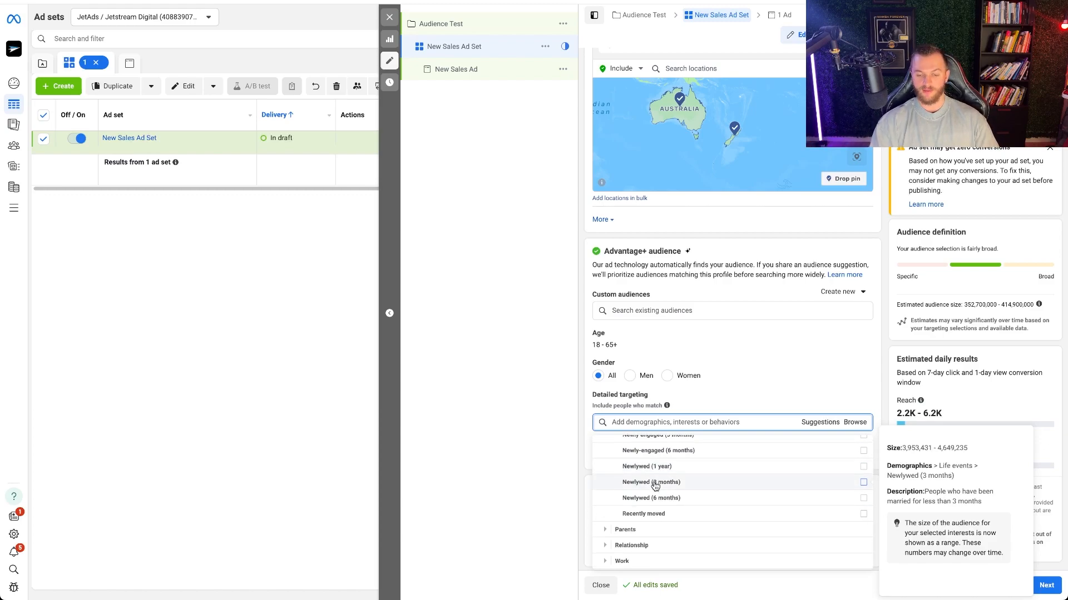
scroll(670, 496, down, 1)
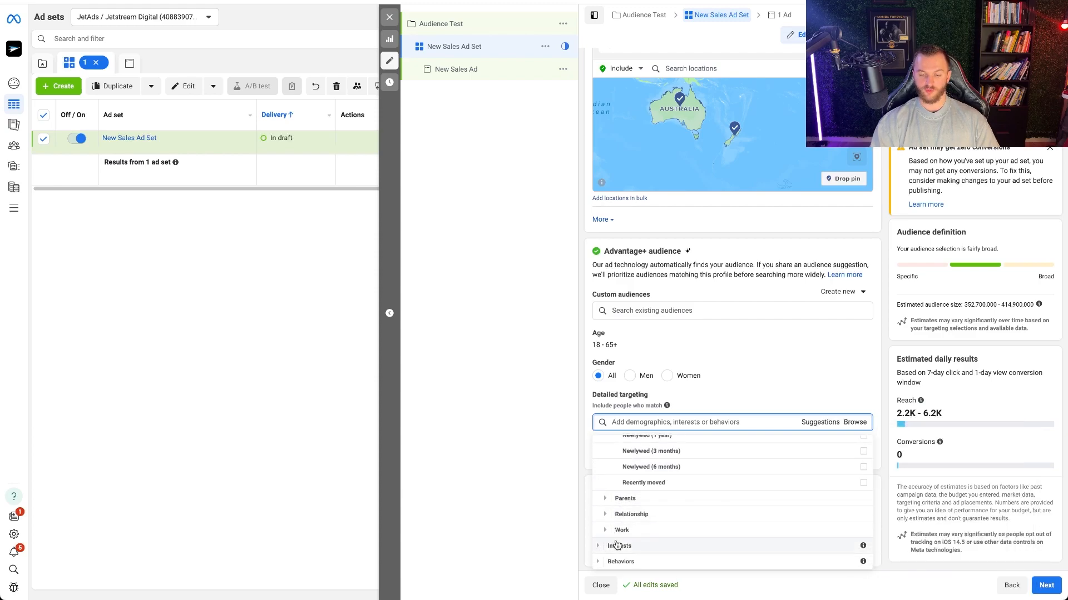
scroll(617, 542, up, 5)
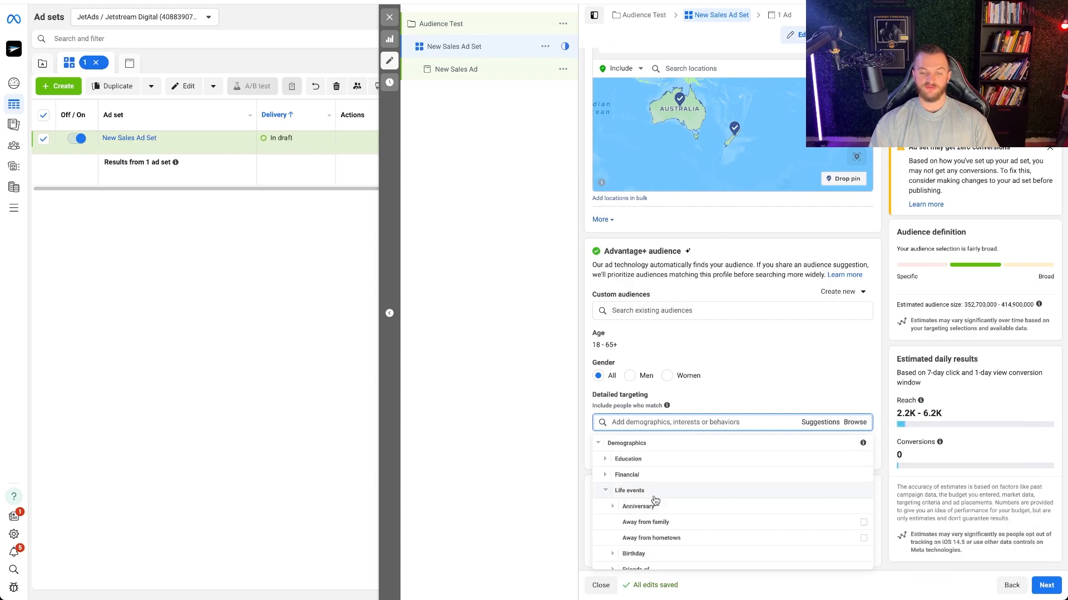
click(599, 444)
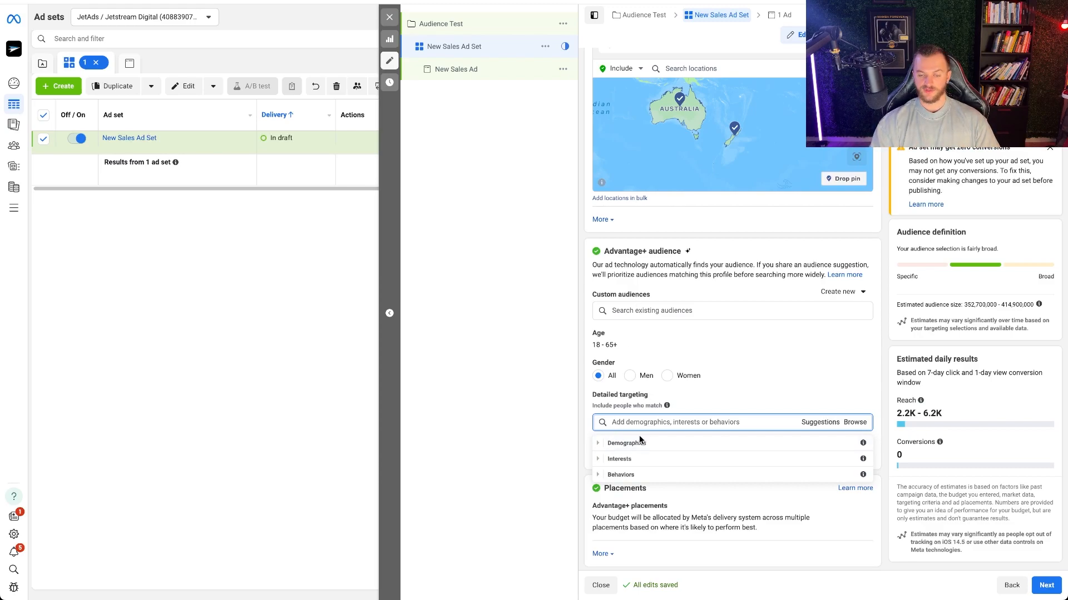
Step: Add the Parents demographic "Parents with adult children (18-26 years)" to the ad set's detailed targeting
click(598, 444)
scroll(633, 454, down, 1)
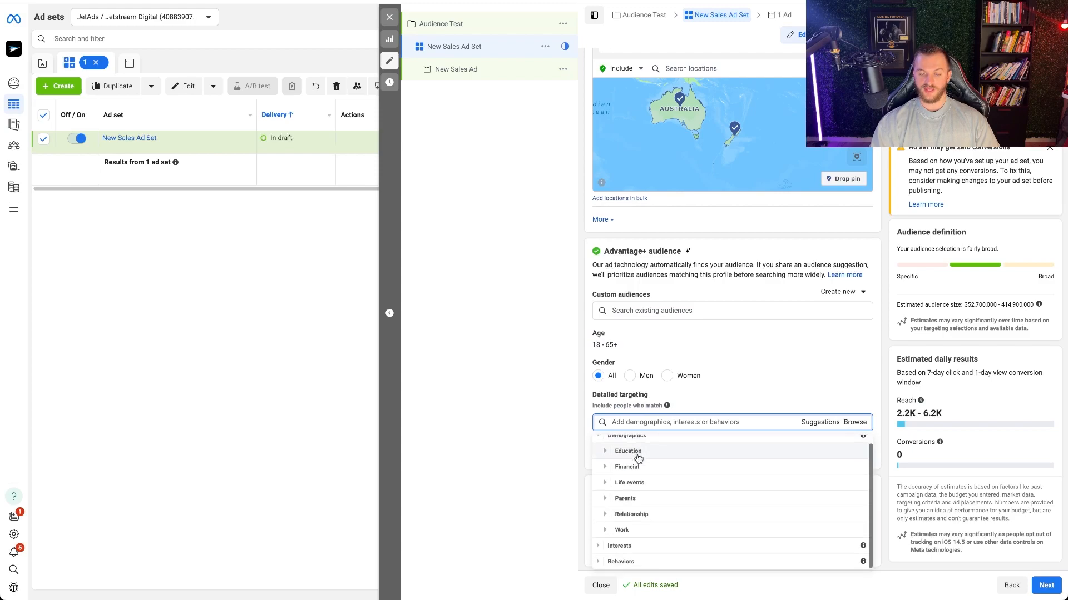
click(607, 500)
click(608, 500)
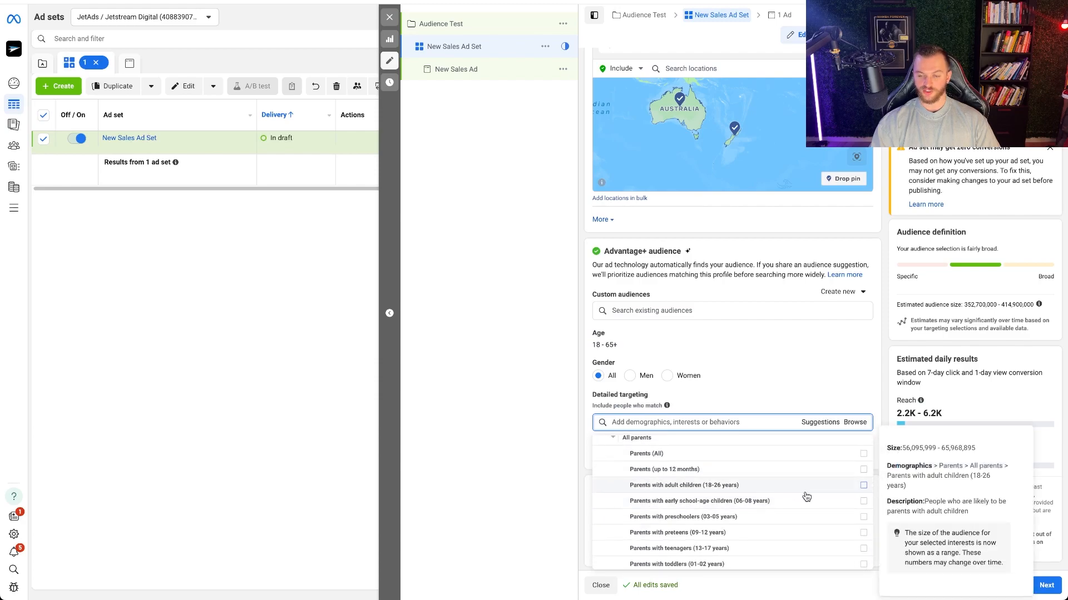
click(863, 486)
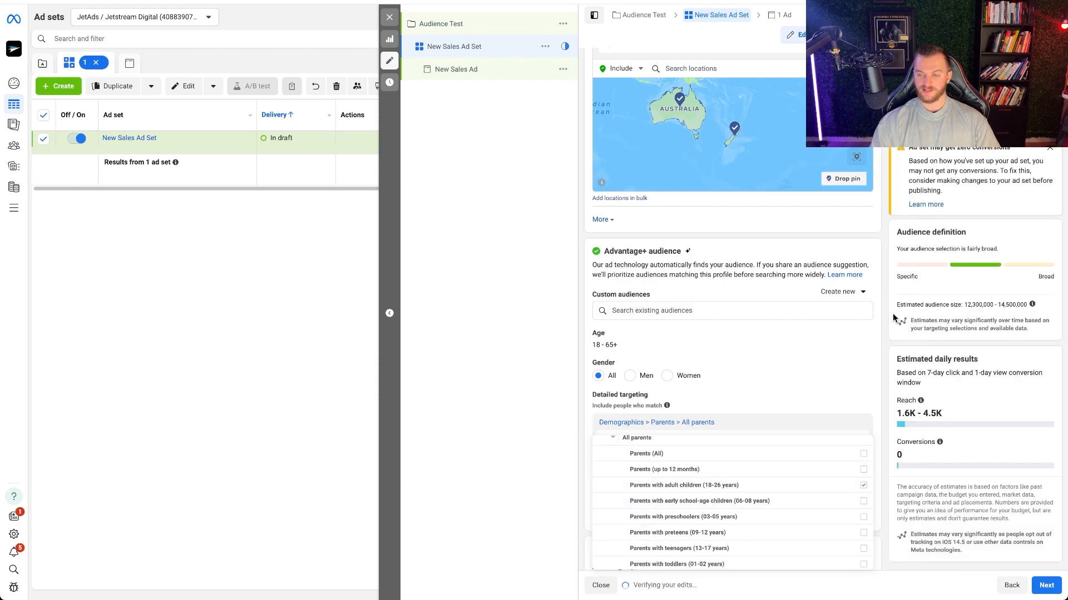
click(893, 351)
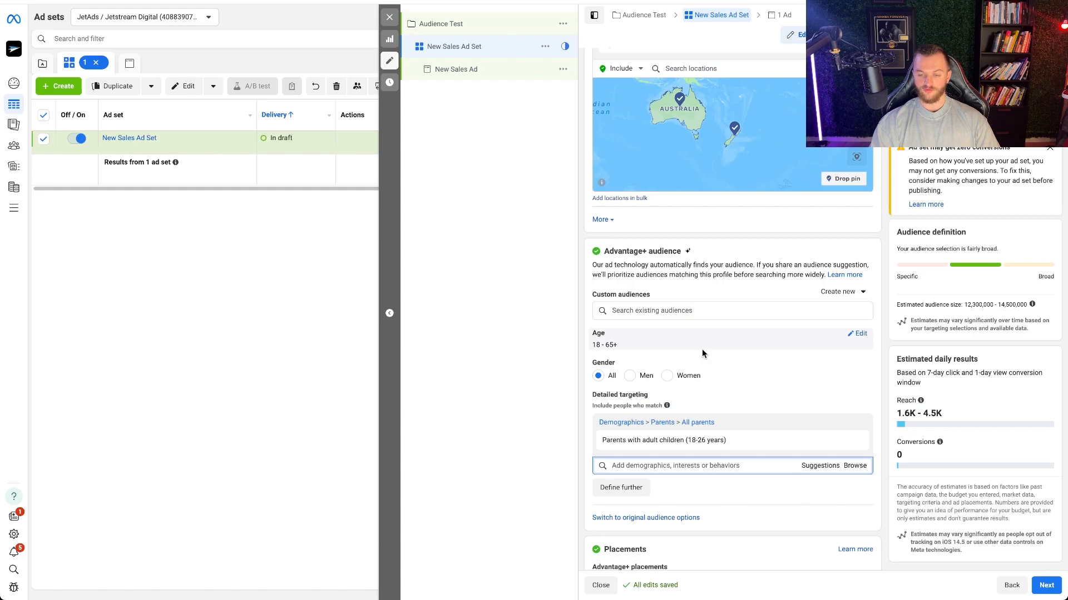
Step: Set the minimum age of the ad set's audience to 35
scroll(783, 414, down, 1)
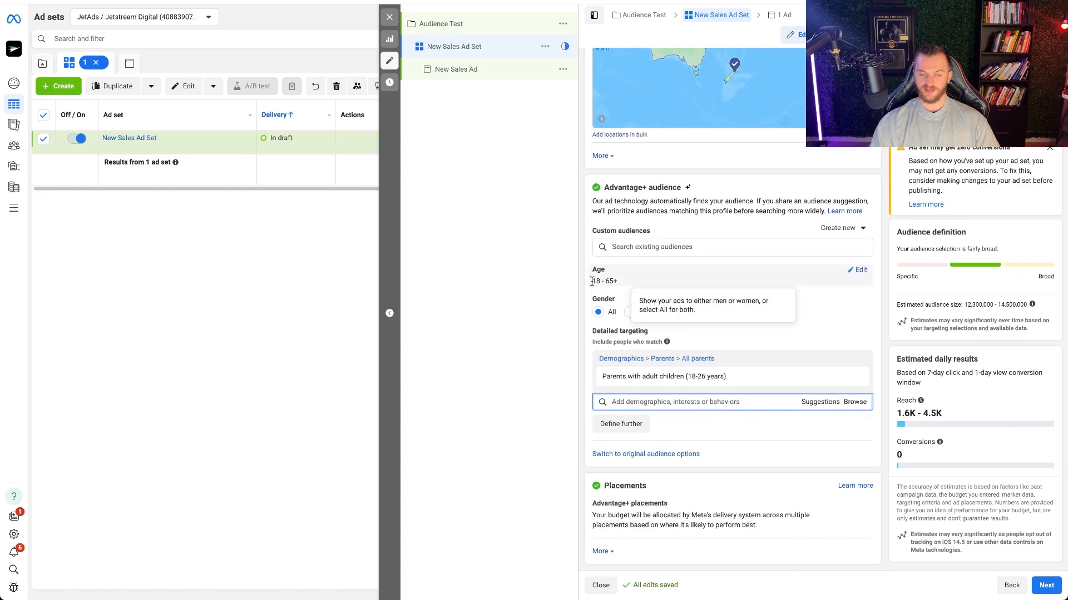
click(860, 270)
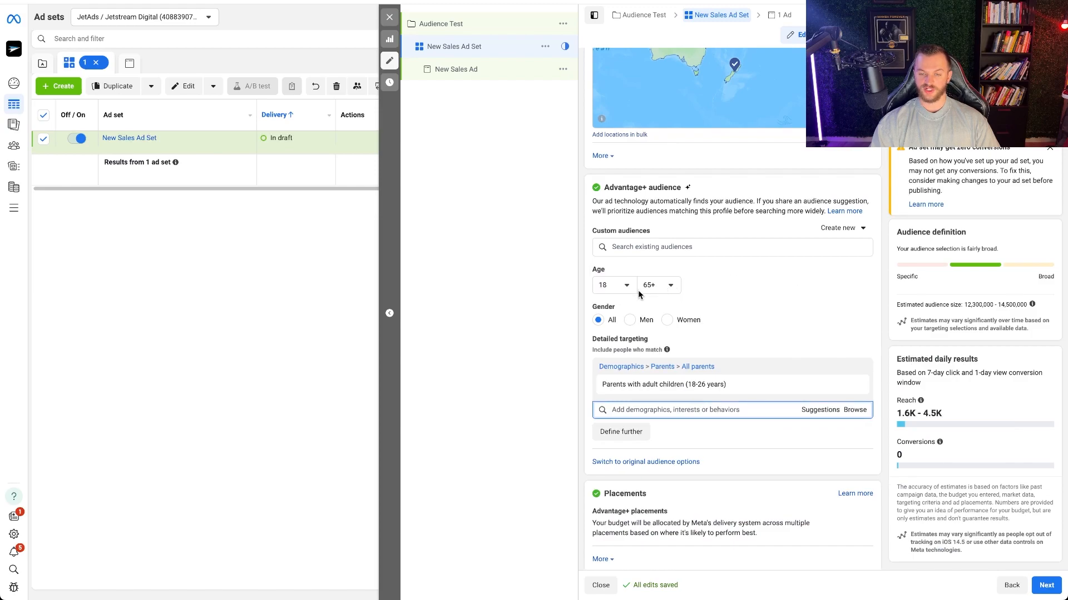
click(614, 285)
scroll(634, 377, down, 3)
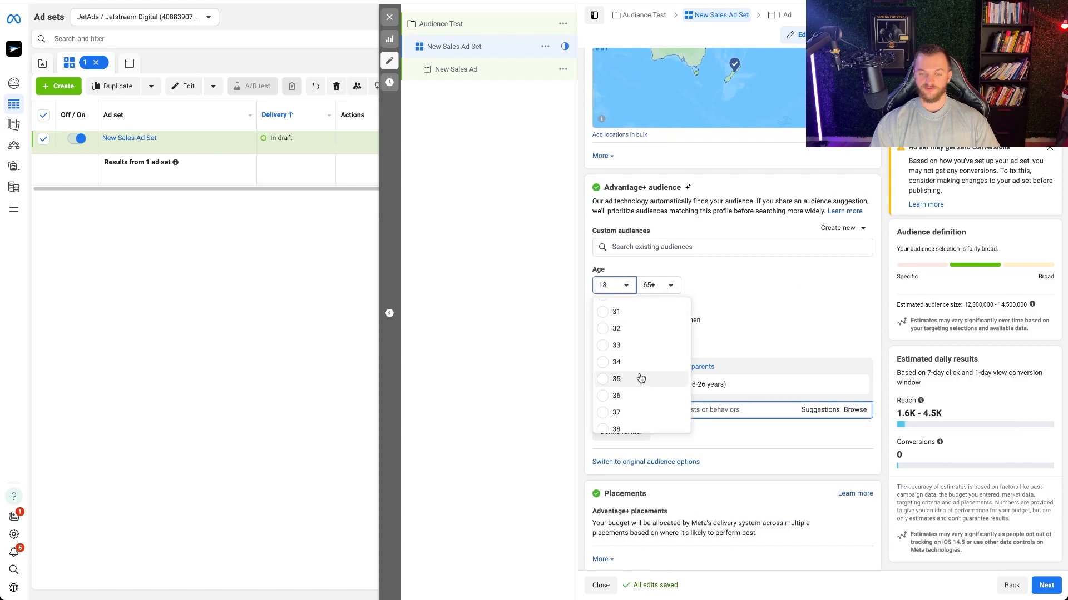
click(634, 377)
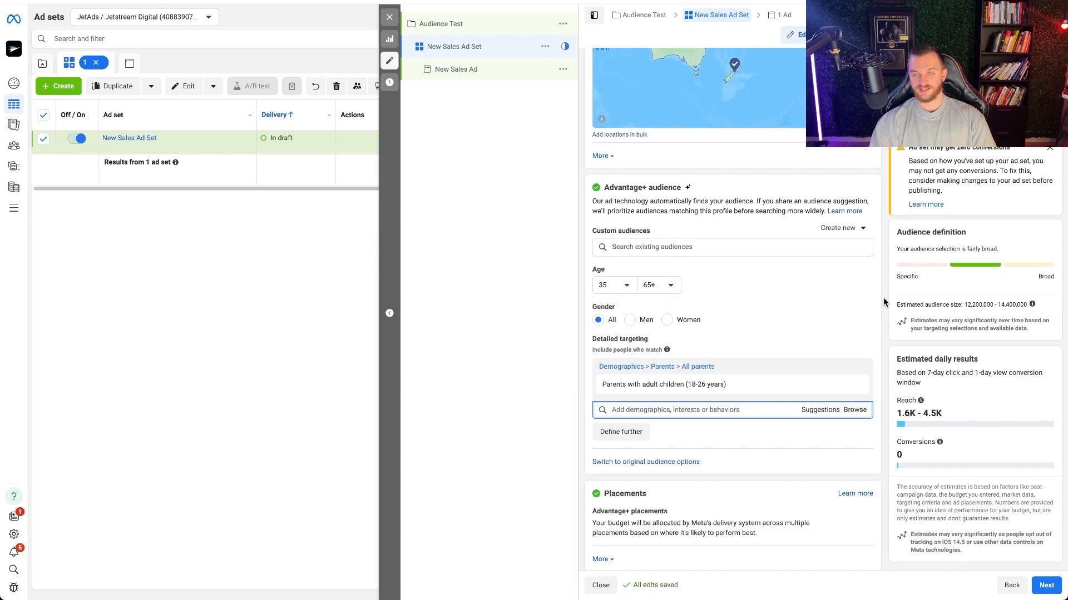
Step: Rename the ad set as "Parents w/ Adult Children"
scroll(884, 302, down, 1)
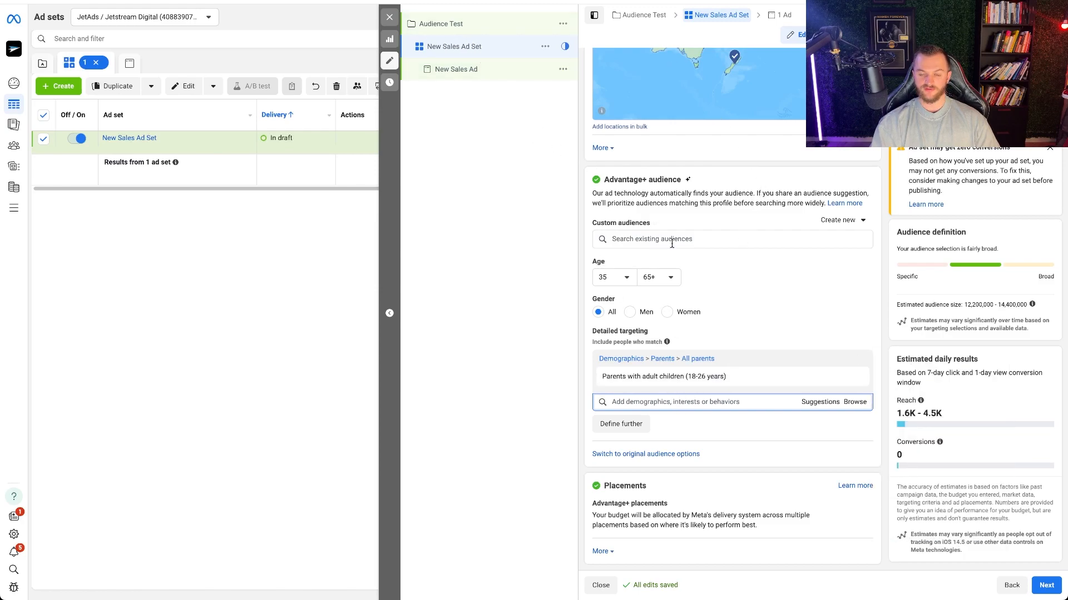
scroll(695, 341, up, 15)
triple_click(606, 88)
text(Parents w/ Adult Children)
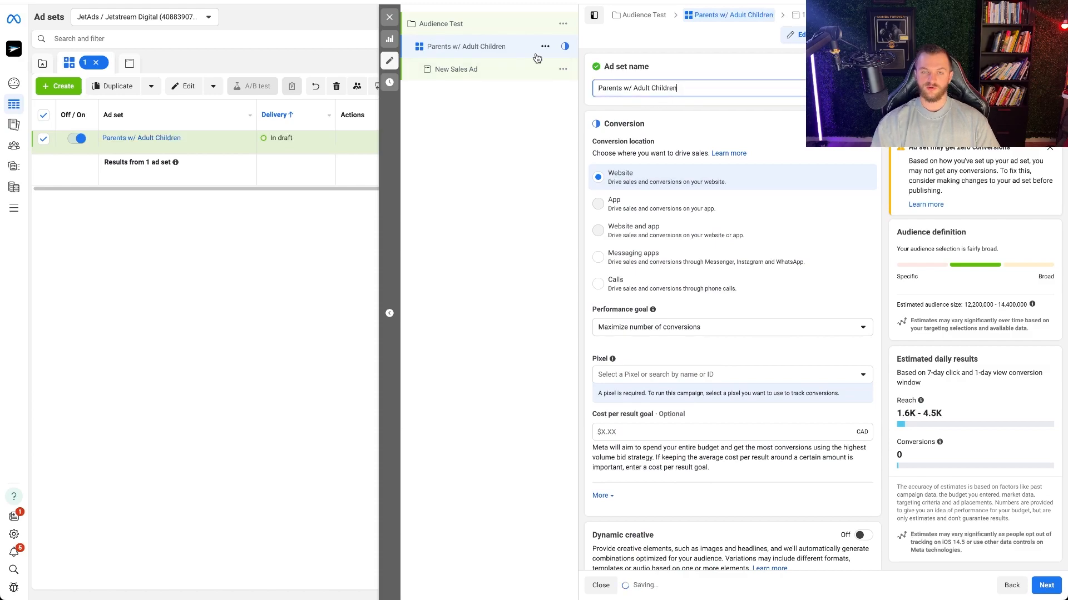
Step: Delete the New Sales Ad from the "Parents w/ Adult Children" ad set
click(563, 70)
click(563, 68)
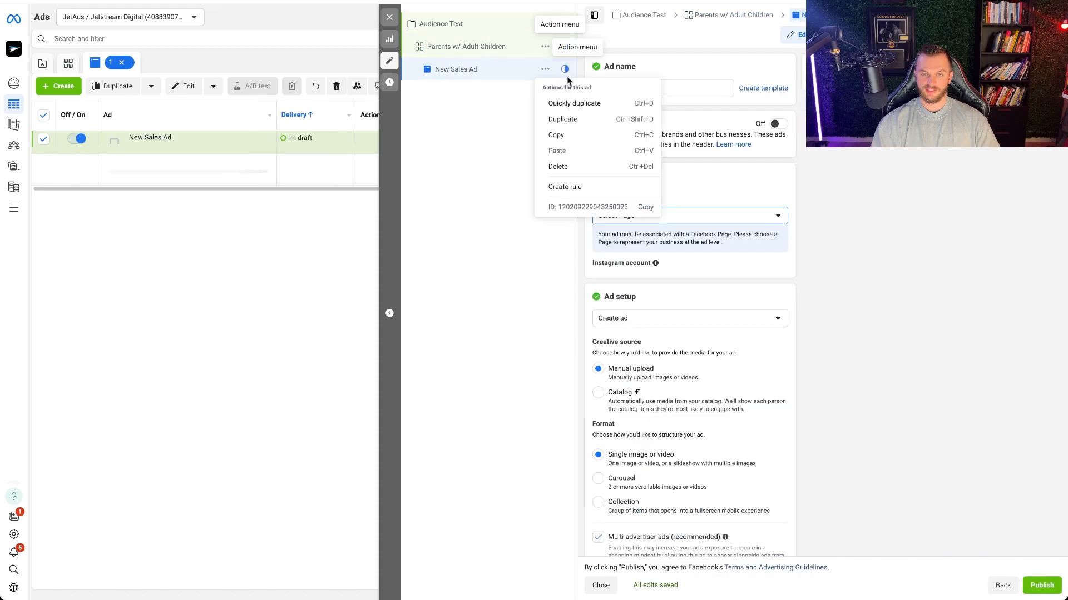
click(558, 168)
click(616, 215)
Step: Duplicate the "Parents w/ Adult Children" ad set and clear the copy's name
key(ctrl+d)
drag(707, 98, 547, 94)
Step: Remove "Parents with adult children (18-26 years)" from the duplicated ad set's detailed targeting
scroll(731, 161, down, 3)
scroll(731, 161, down, 15)
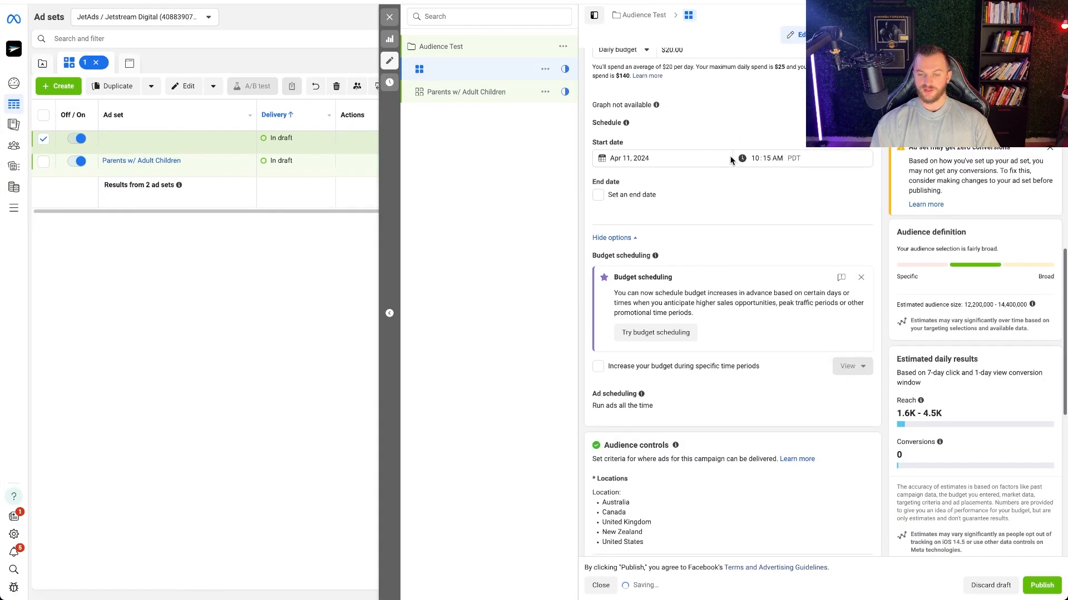
scroll(695, 209, up, 1)
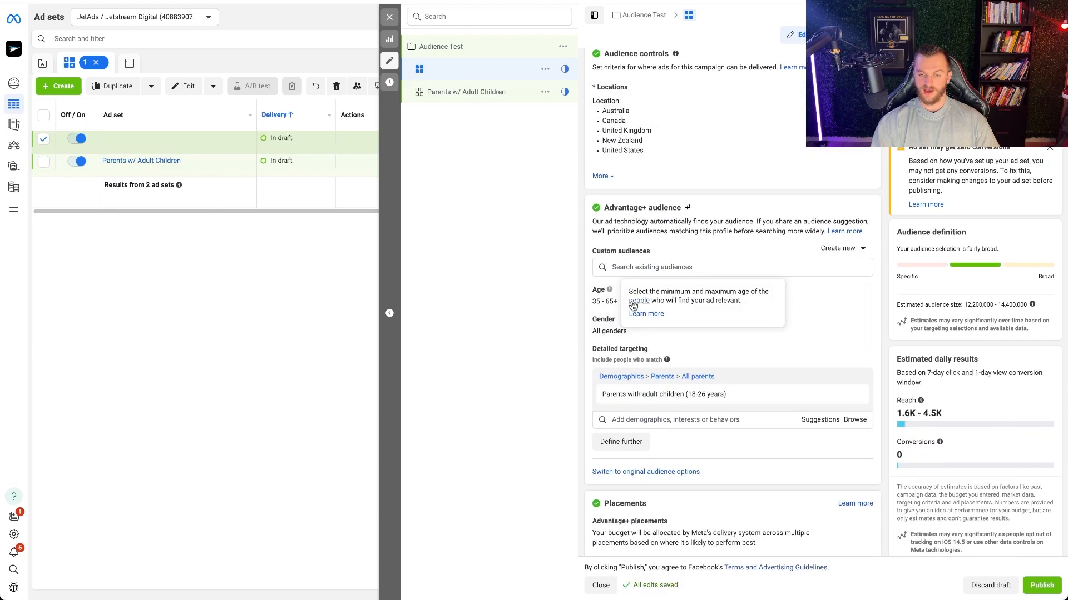
mouse_move(623, 398)
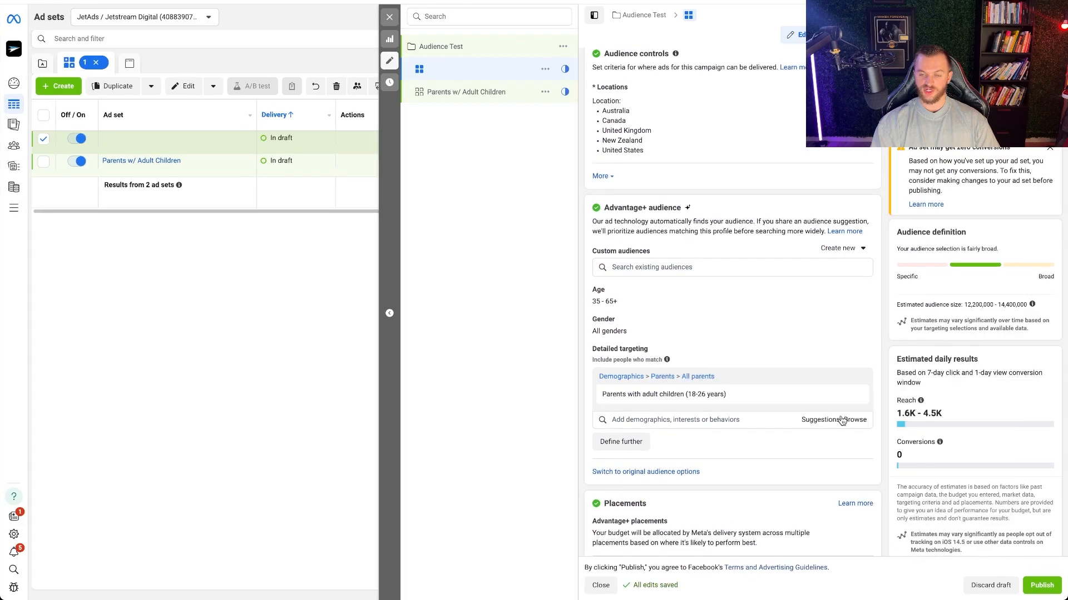
click(855, 396)
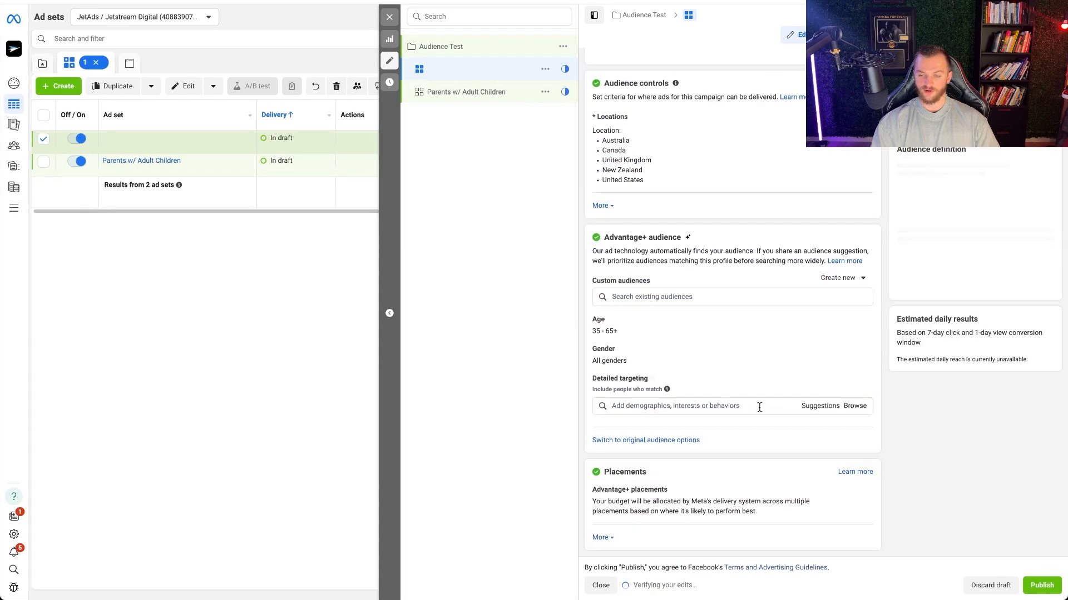
Step: Browse the Interests categories in detailed targeting, including the subcategories of Business and industry and Entertainment (leisure)
click(843, 407)
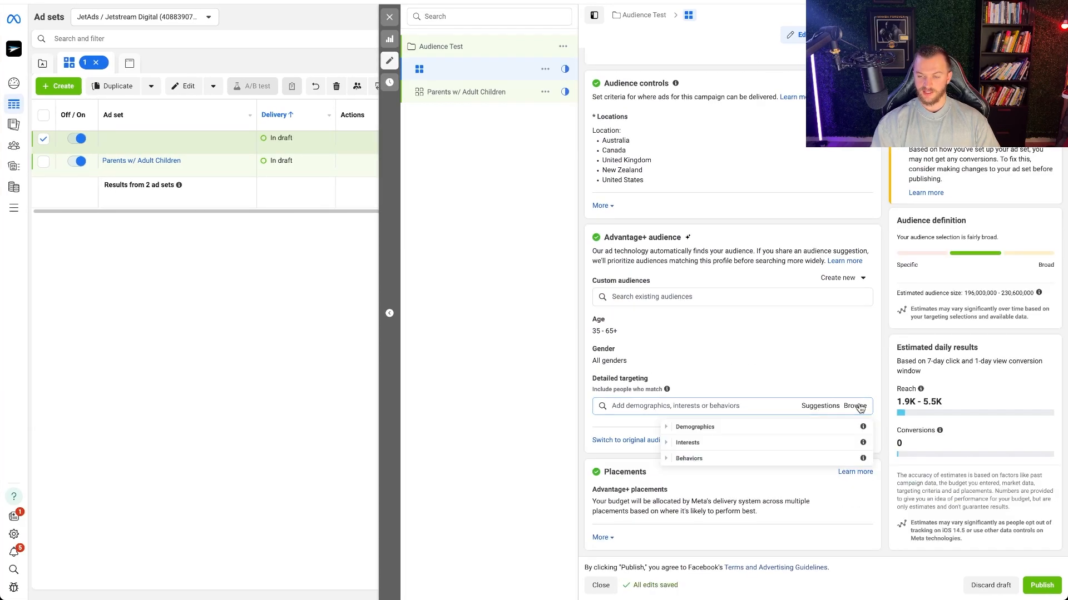
click(666, 442)
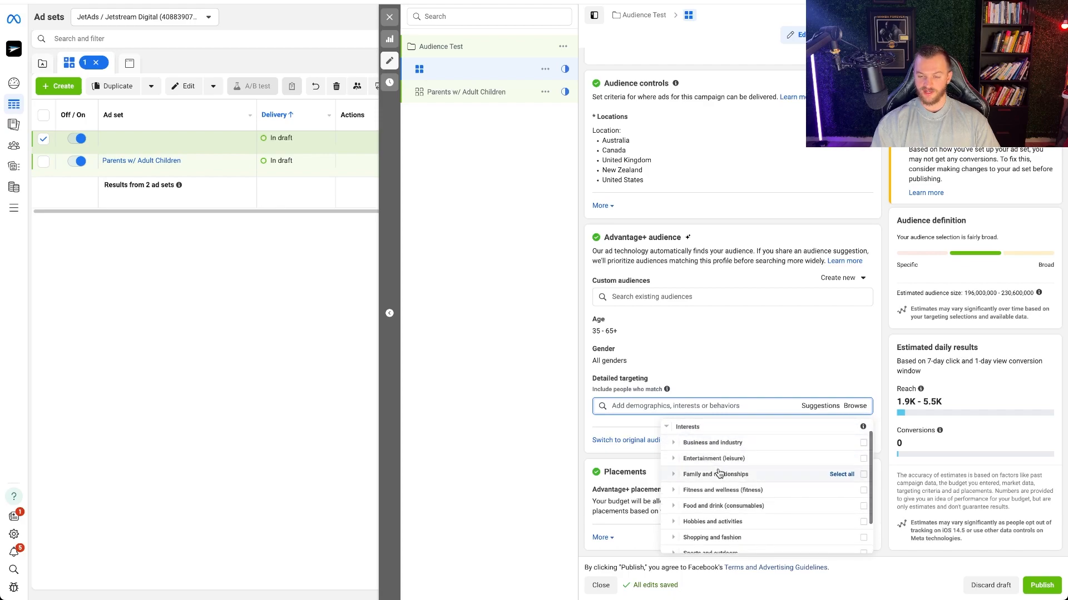
scroll(715, 474, down, 2)
scroll(715, 477, up, 2)
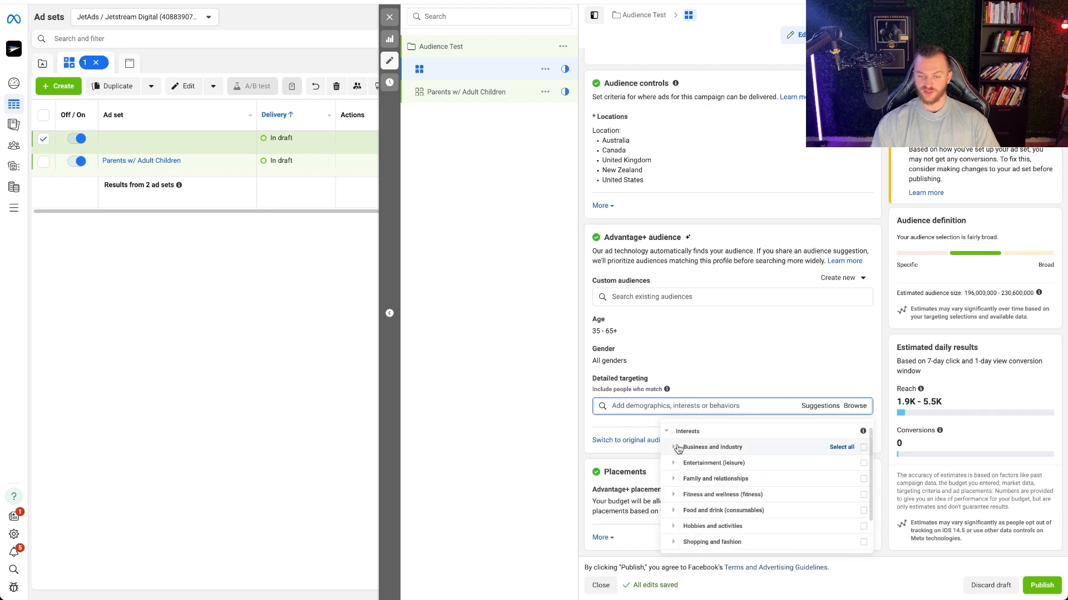
click(674, 448)
click(679, 433)
click(676, 434)
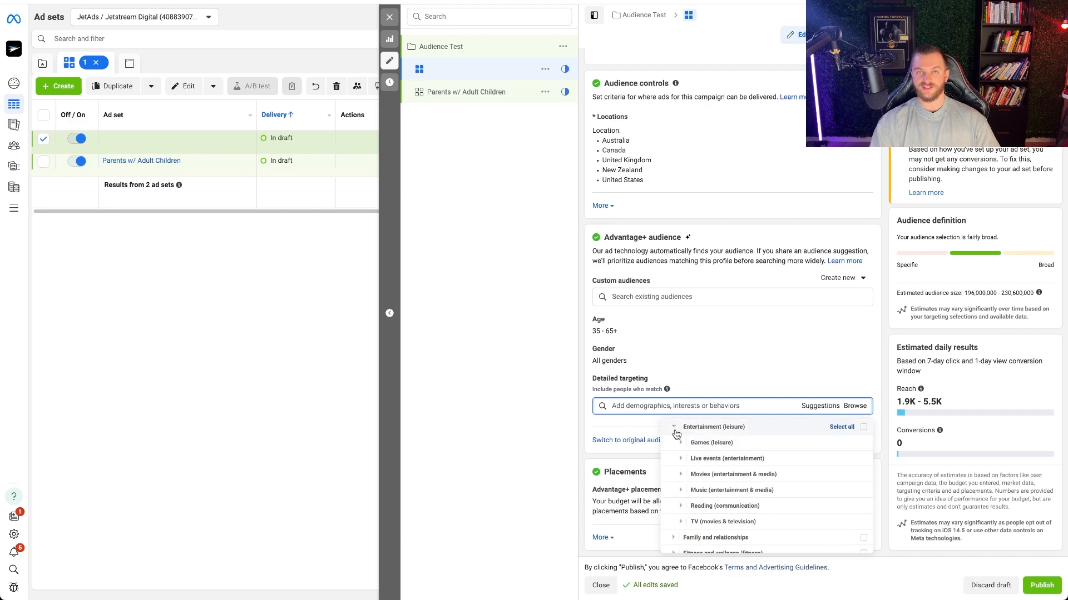
click(674, 429)
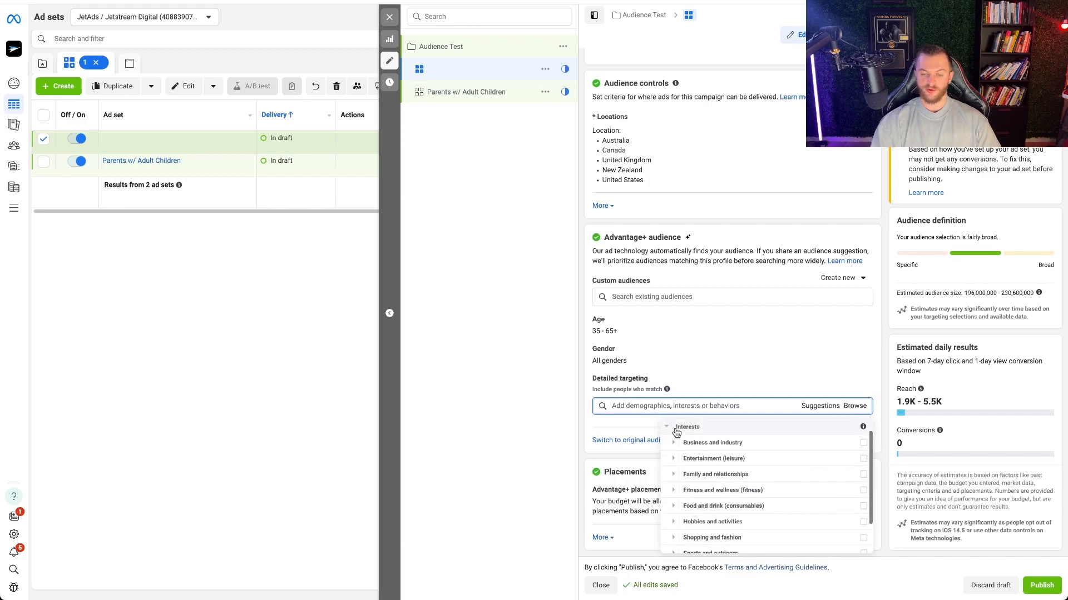
Step: Search detailed targeting for "coffee" and look through the matching interests, employers and job titles
click(643, 404)
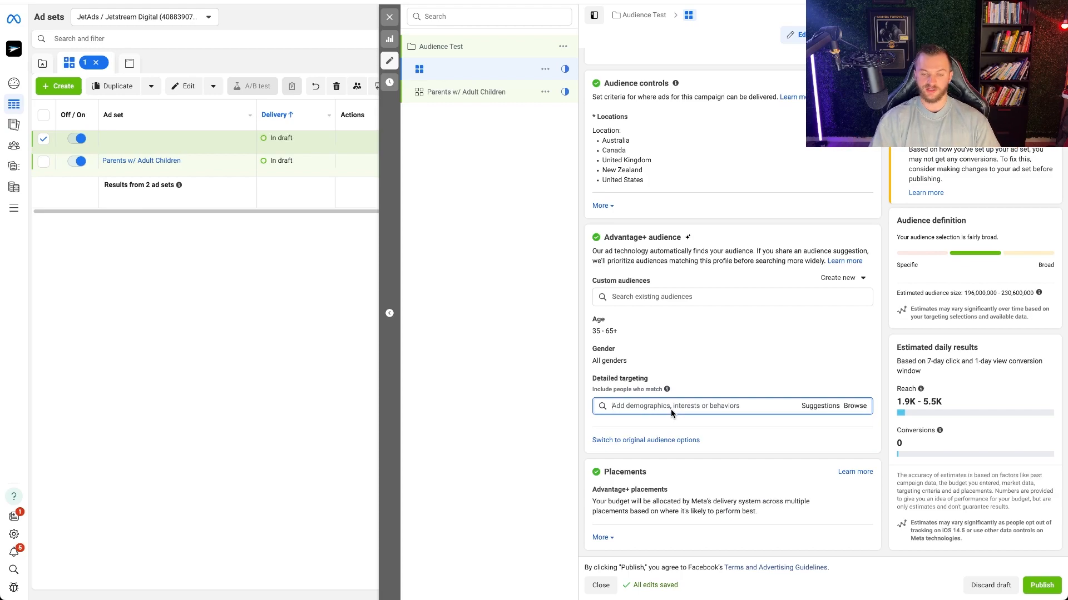
text(coffe)
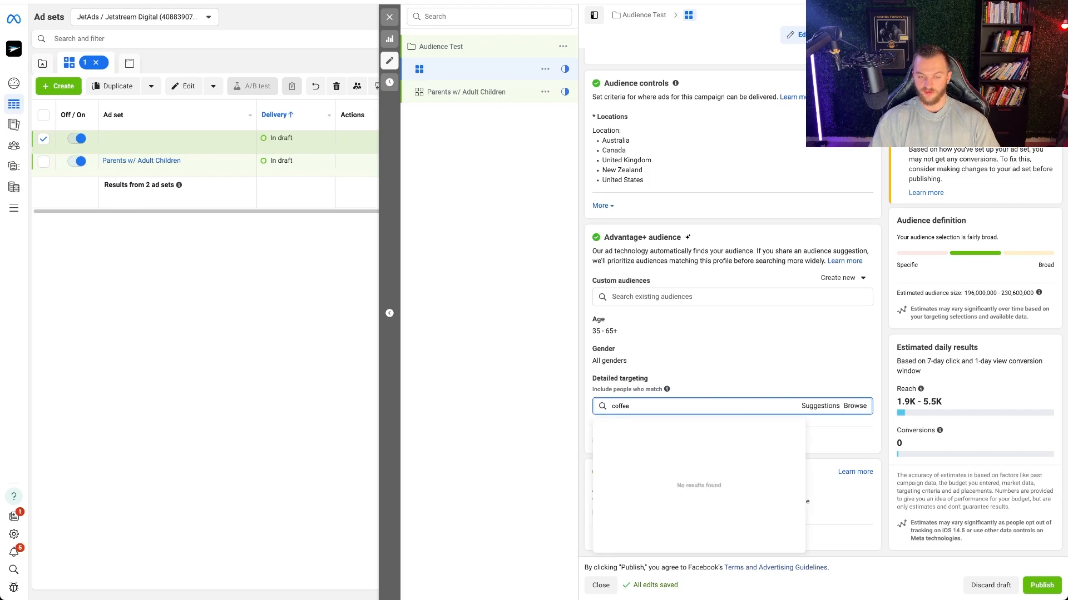
text(e)
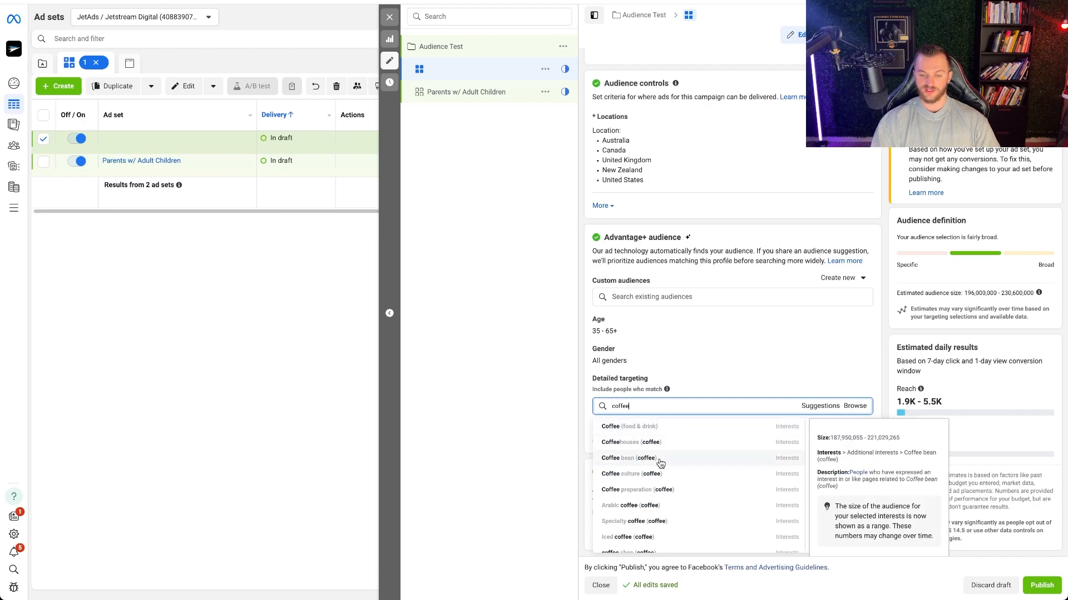
scroll(665, 510, down, 5)
scroll(665, 511, down, 4)
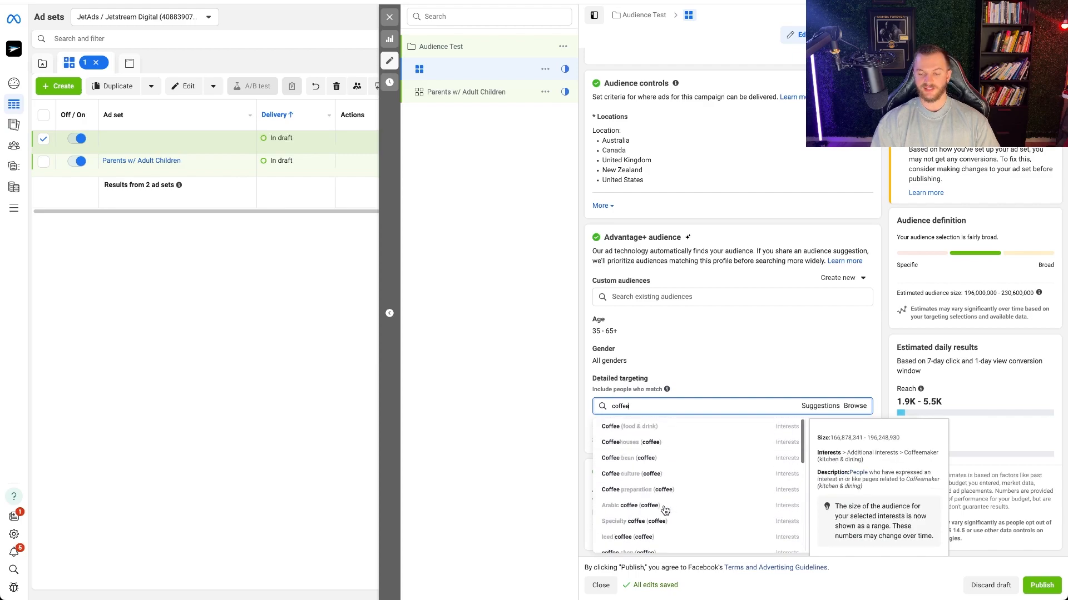
scroll(742, 487, up, 3)
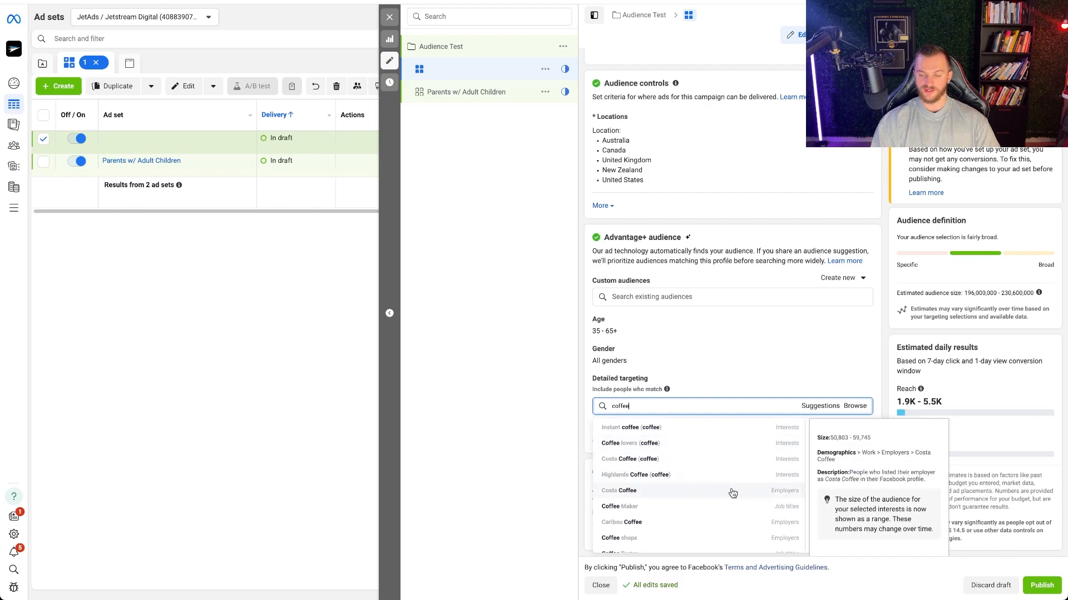
scroll(722, 492, up, 3)
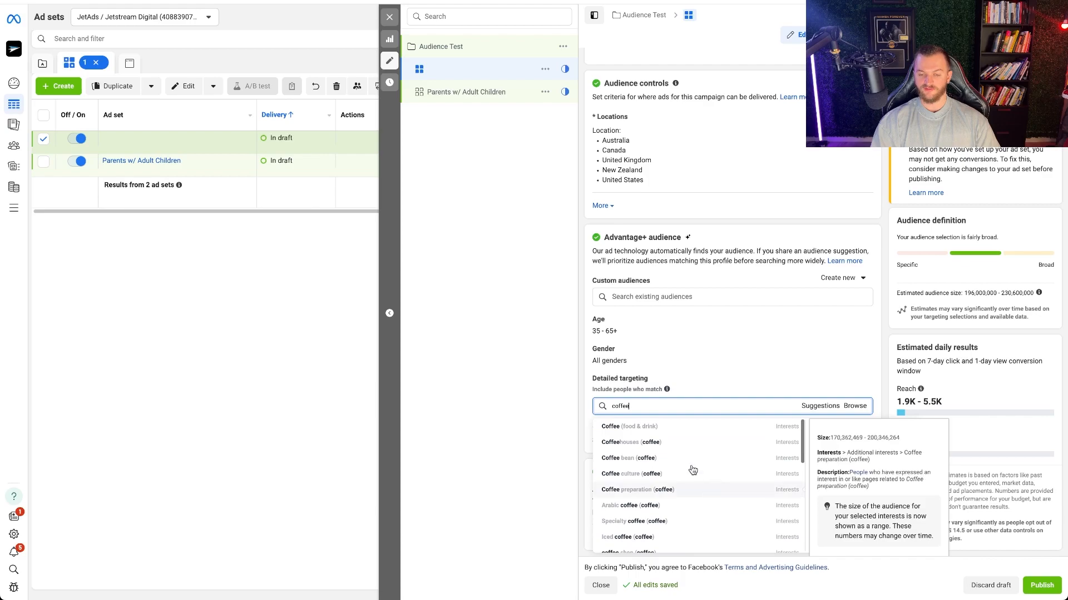
Step: Search detailed targeting for "golf" and add the Disc golf (sport) interest to the unnamed ad set
drag(640, 407, 602, 409)
text(golf)
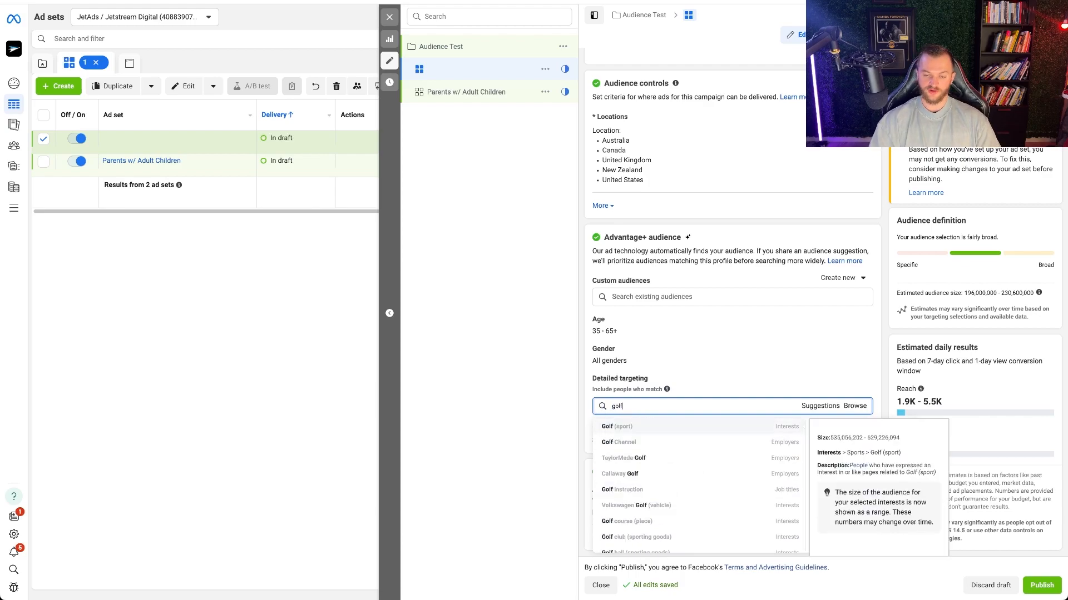
scroll(635, 466, down, 5)
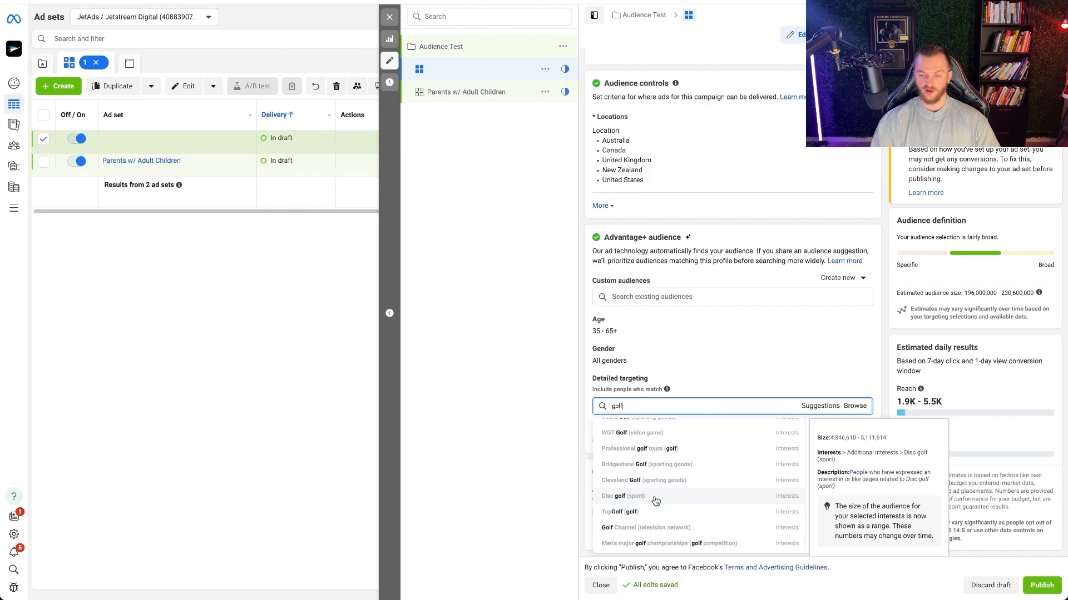
click(656, 502)
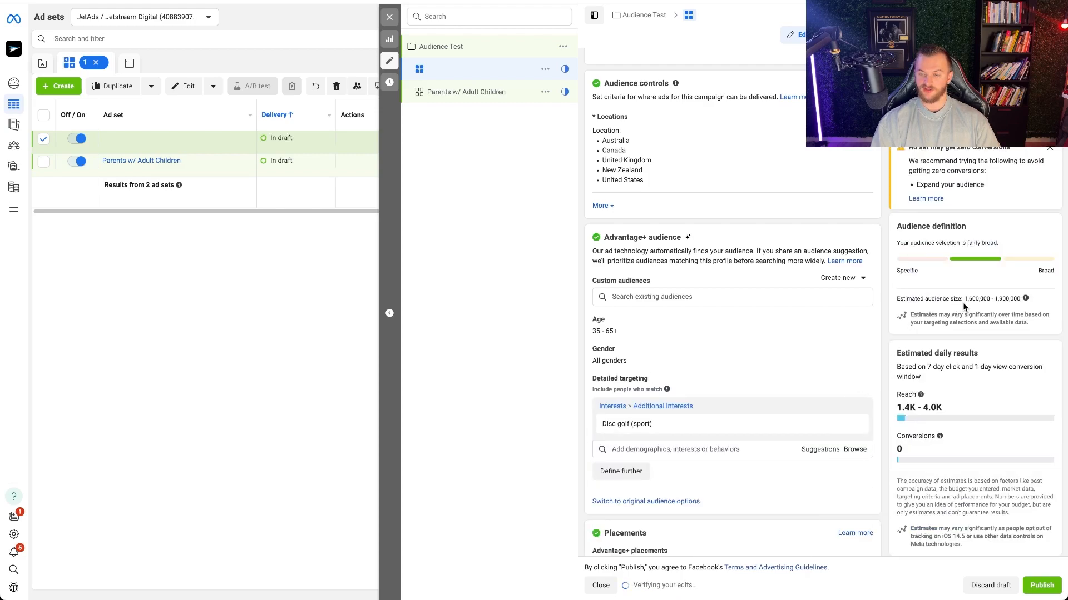
scroll(884, 336, down, 1)
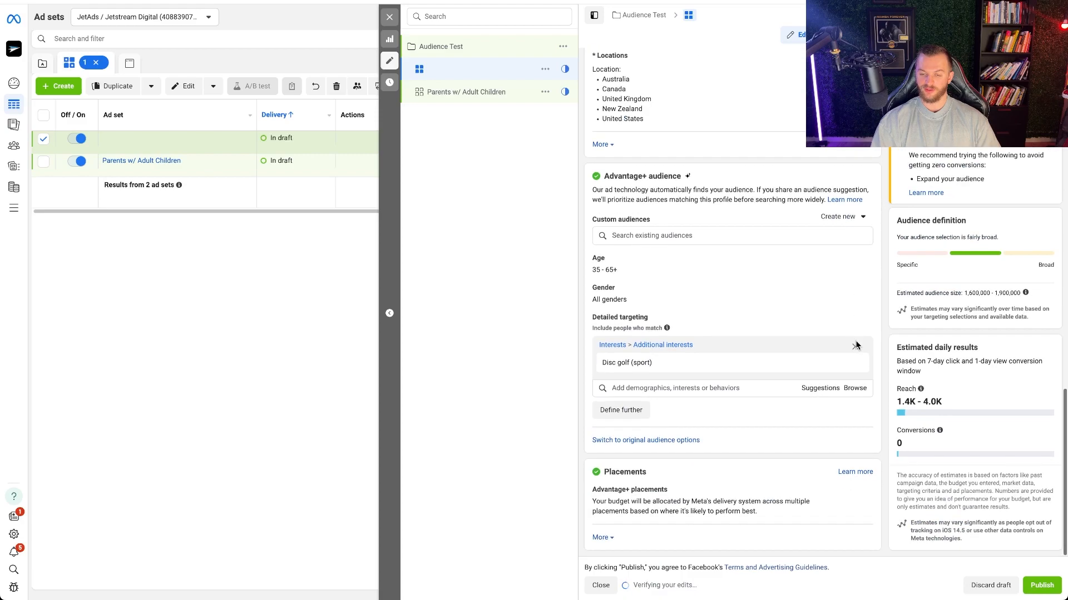
Step: Examine the suggested interests related to Disc golf (sport) and their audience sizes without adding any
click(819, 388)
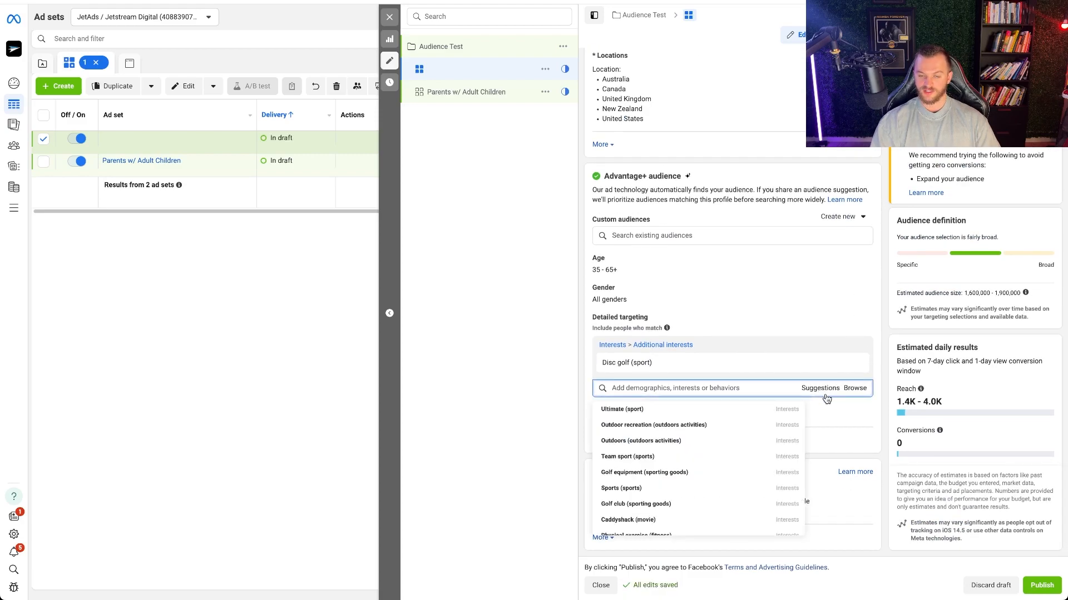
mouse_move(634, 414)
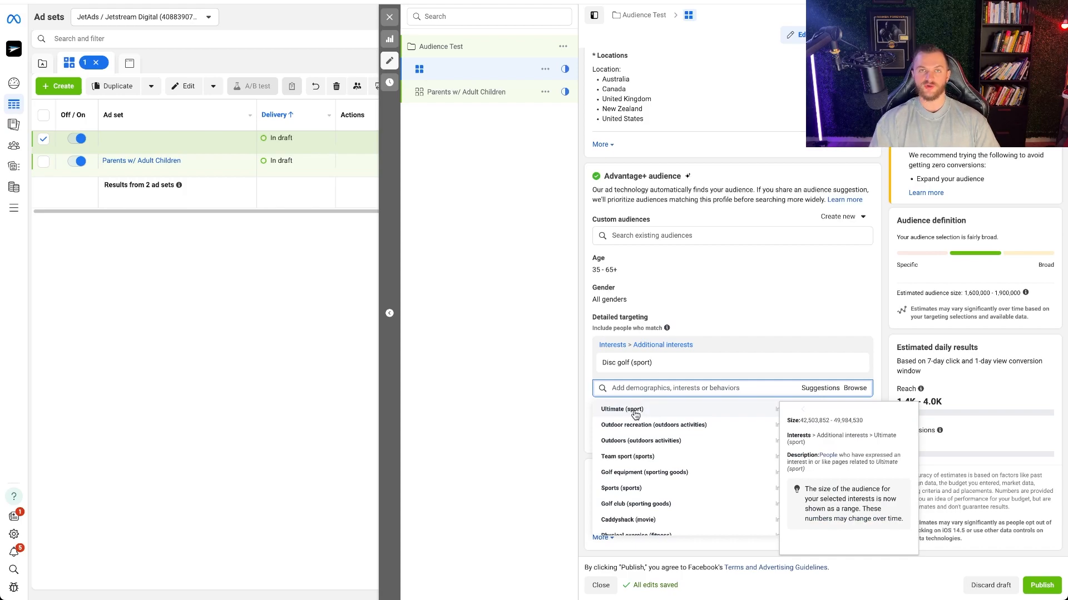
mouse_move(639, 362)
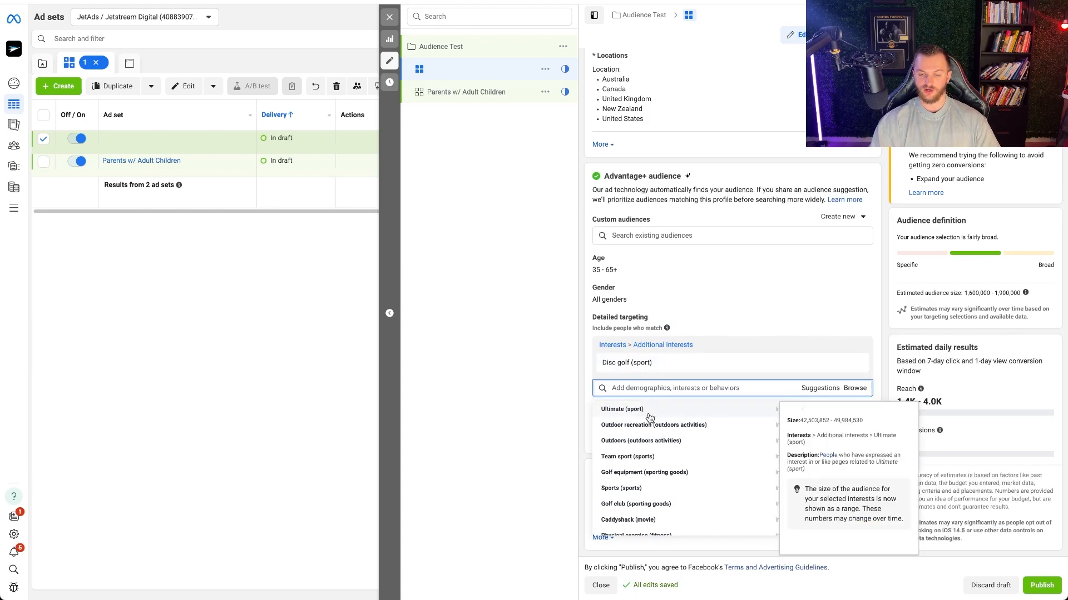
mouse_move(677, 442)
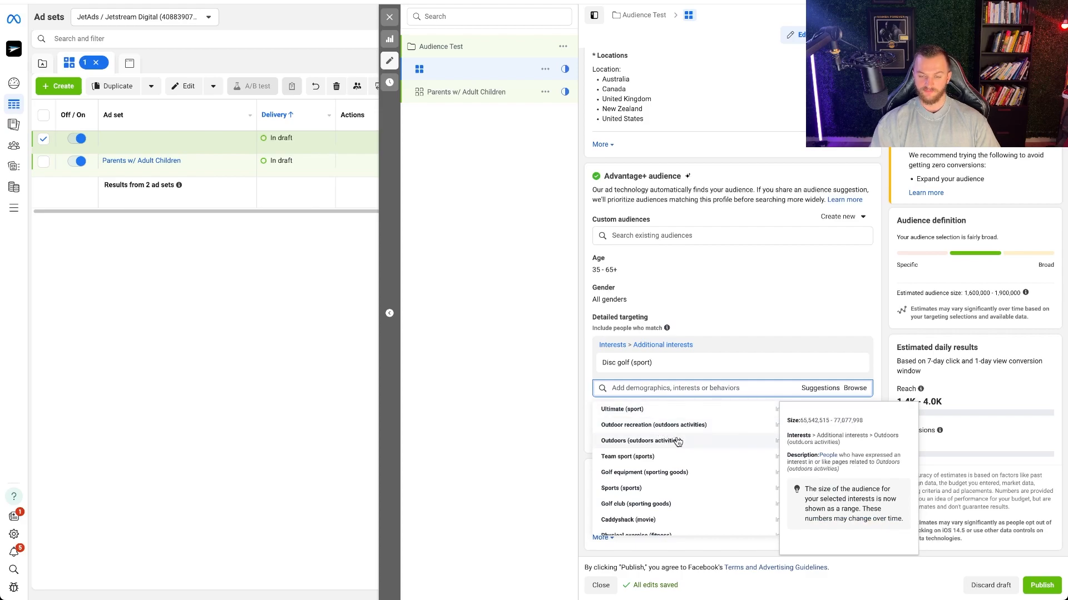
mouse_move(642, 490)
mouse_move(745, 416)
click(884, 318)
mouse_move(767, 356)
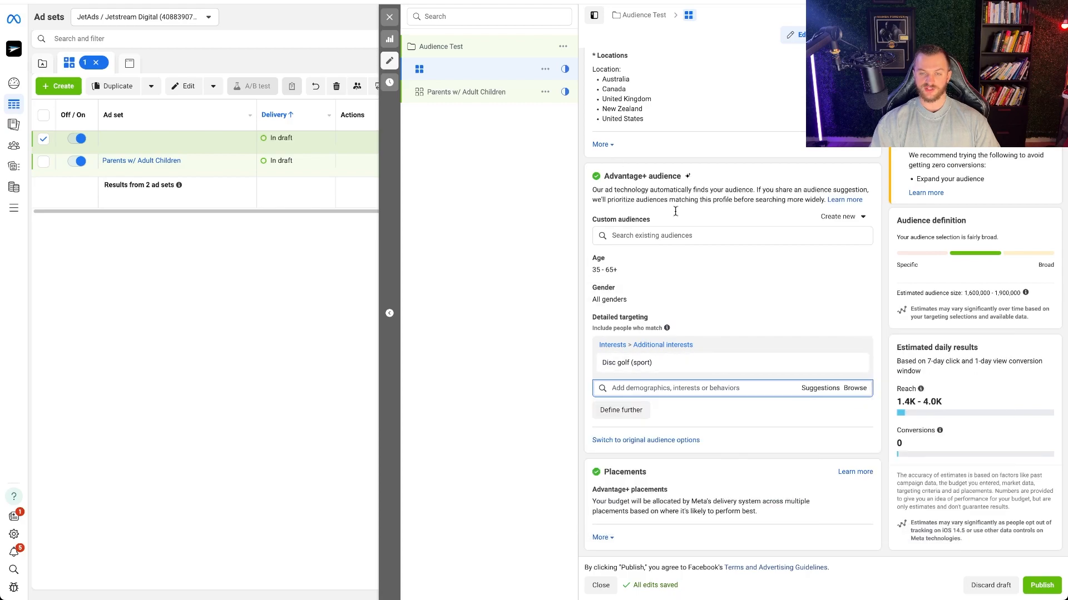
Step: Name the ad set "Golf Golf"
scroll(692, 222, up, 15)
click(645, 88)
text(Gol)
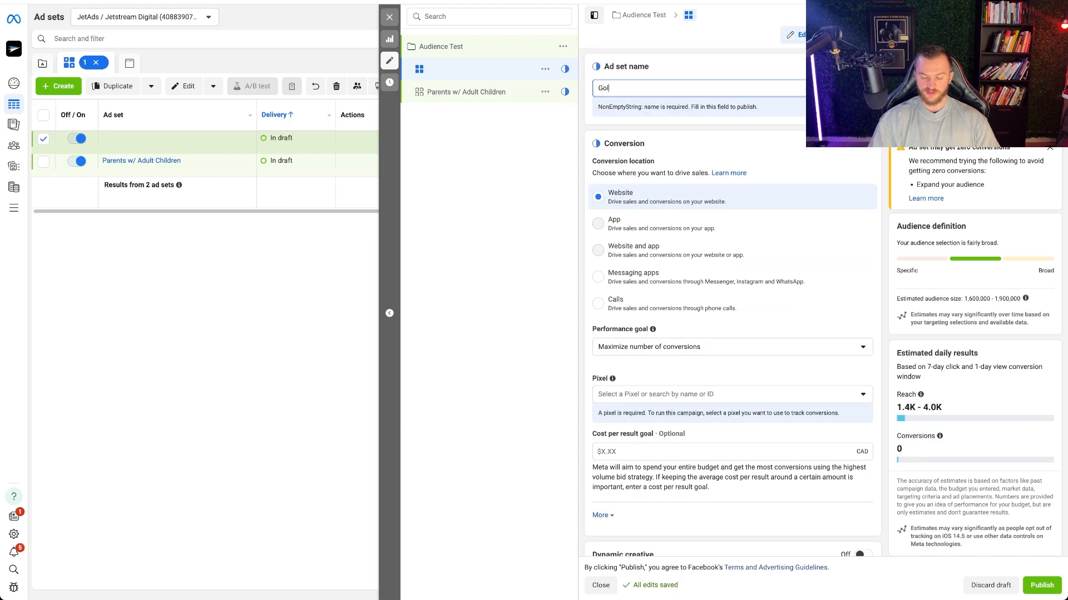
text(f Golf)
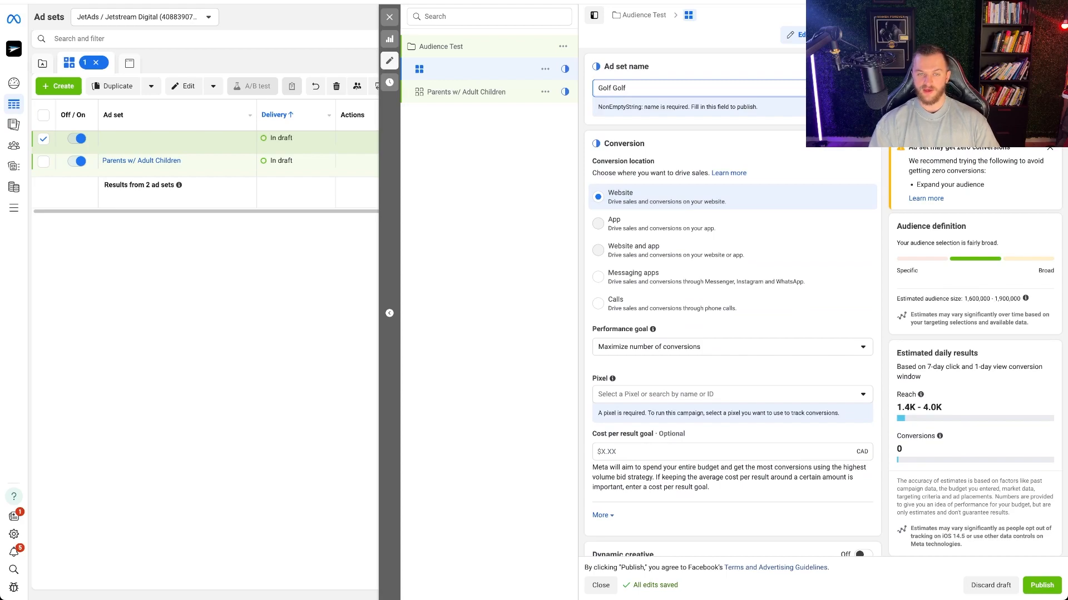
Step: Duplicate the "Golf Golf" ad set and clear the copy's name
click(545, 69)
click(564, 102)
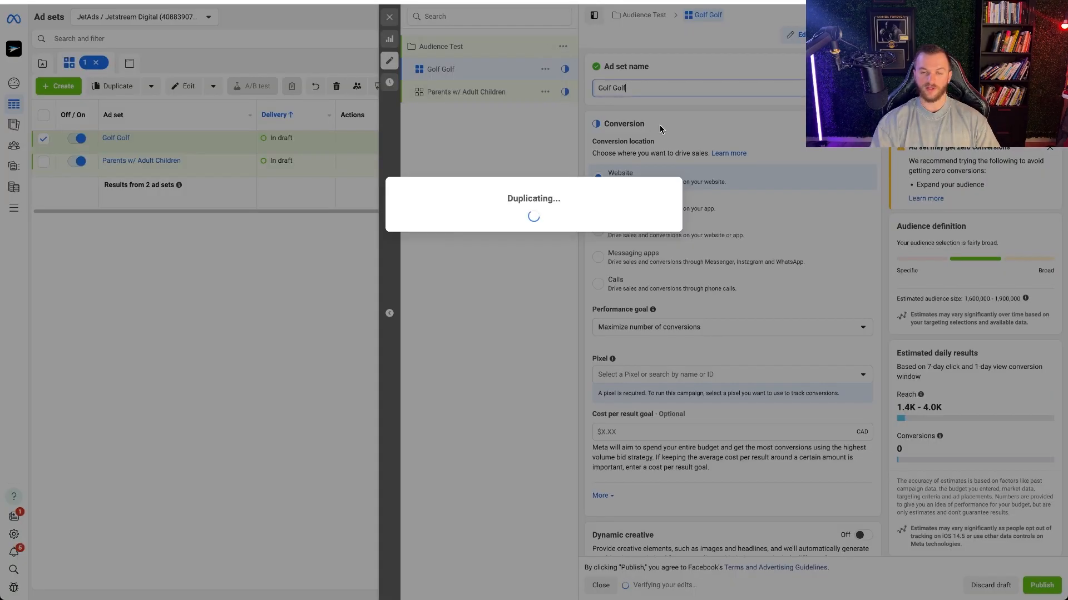
triple_click(660, 85)
key(BackSpace)
Step: Replace Disc golf (sport) in the copy's detailed targeting with Coffee (food & drink), Coffeehouses (coffee), Tea (nonalcoholic beverage), Espresso (coffee) and Cappuccino (coffee)
scroll(750, 303, down, 15)
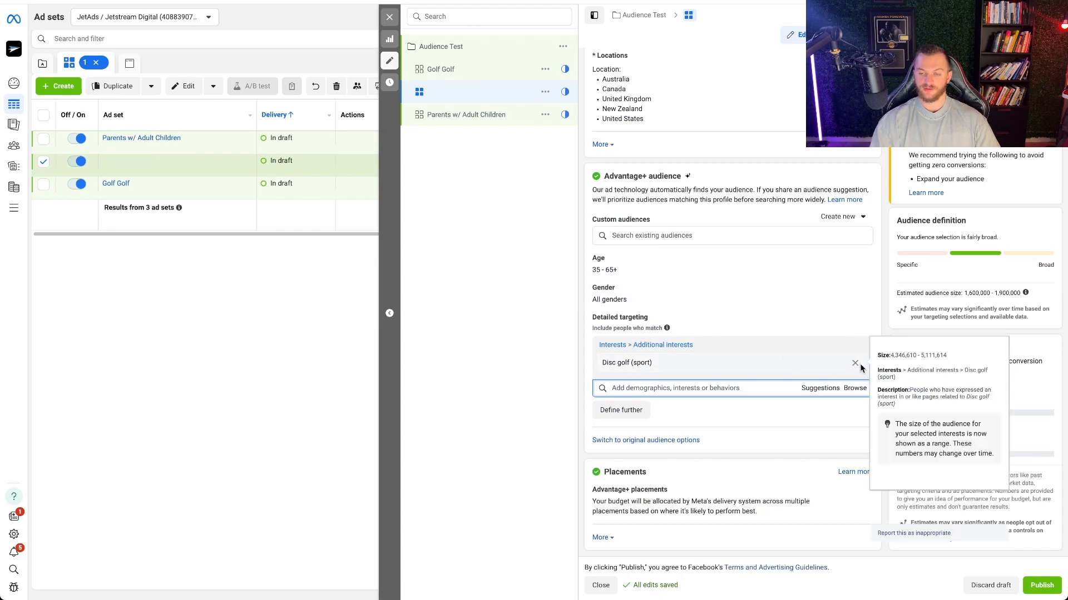
click(856, 365)
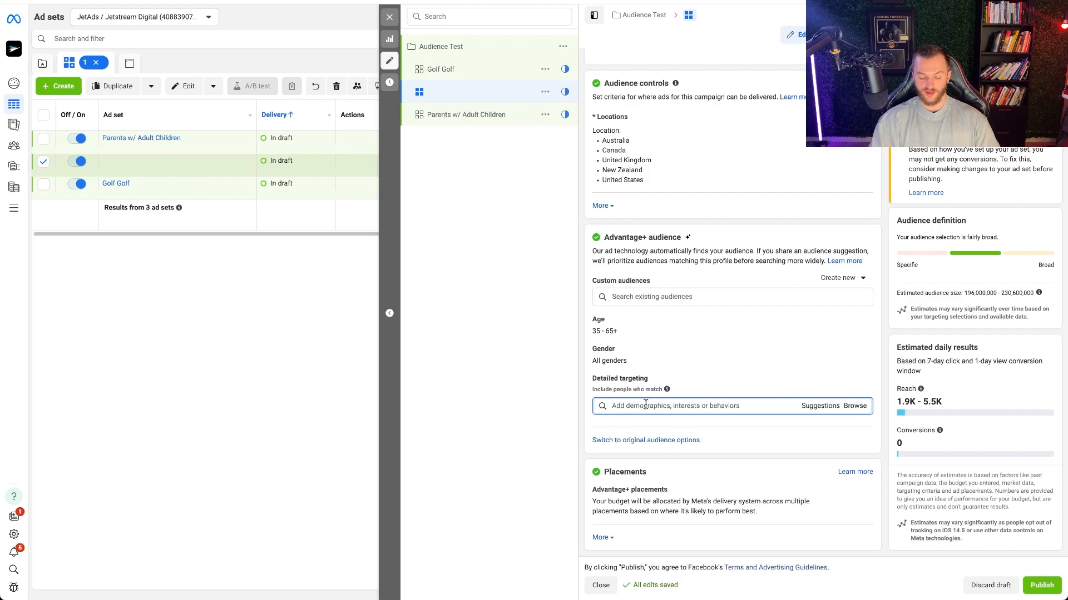
text(coffee)
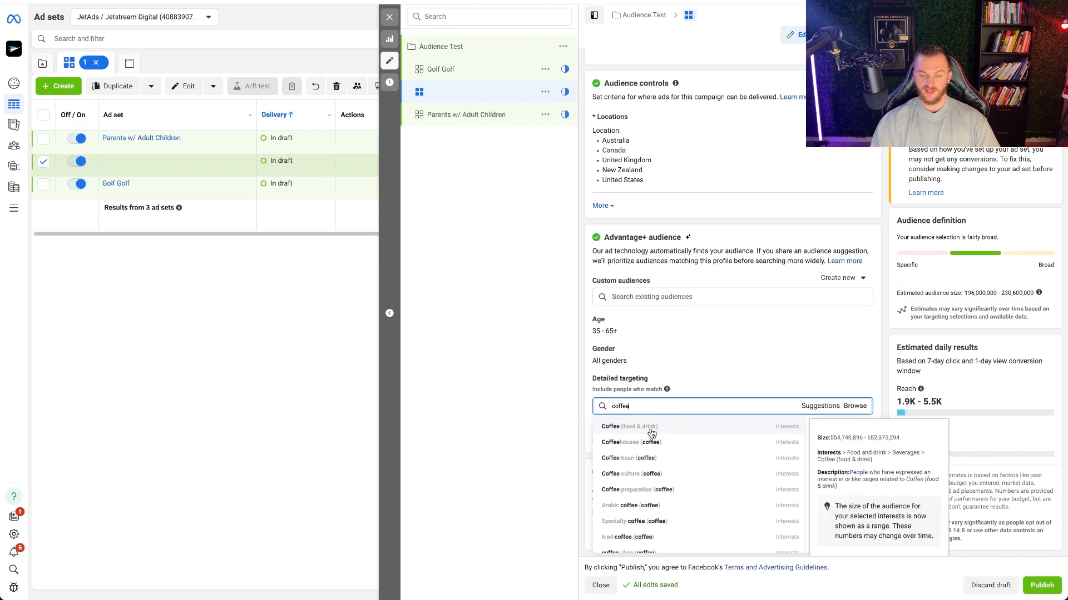
click(651, 433)
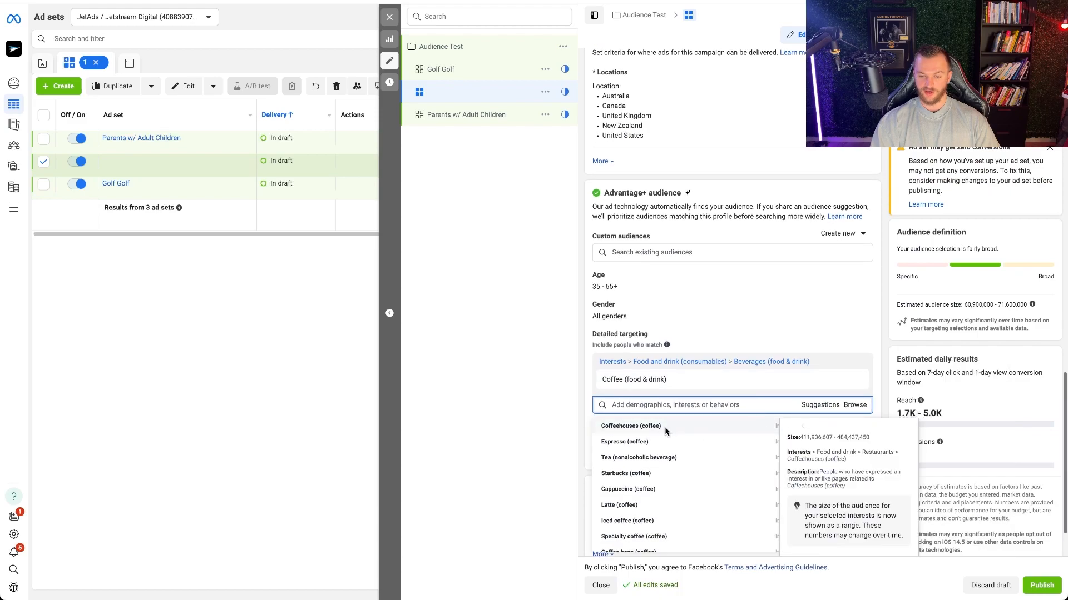
click(662, 427)
click(639, 462)
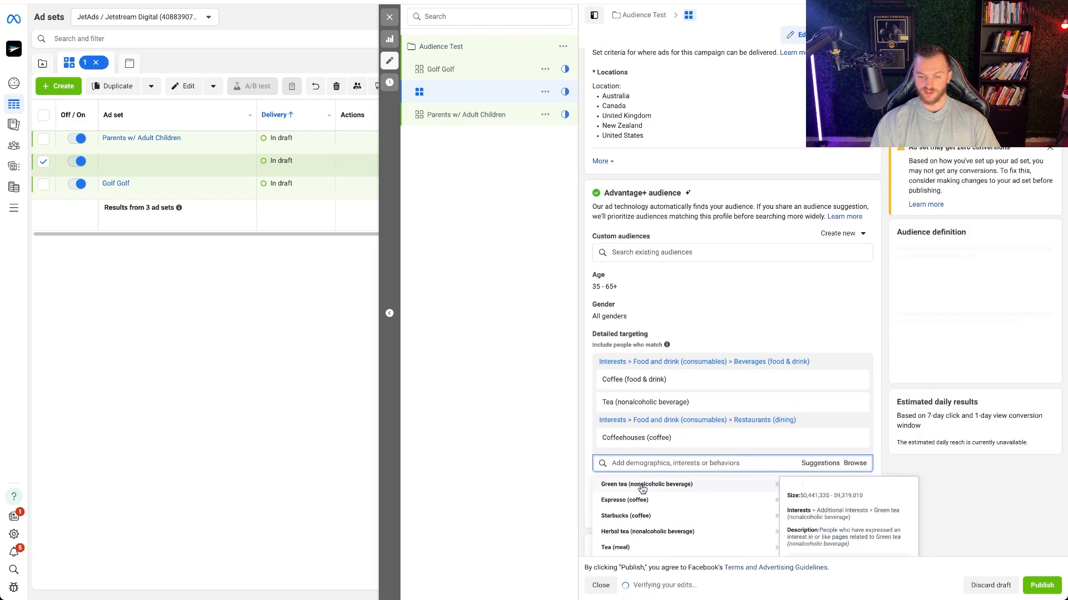
click(639, 484)
click(628, 535)
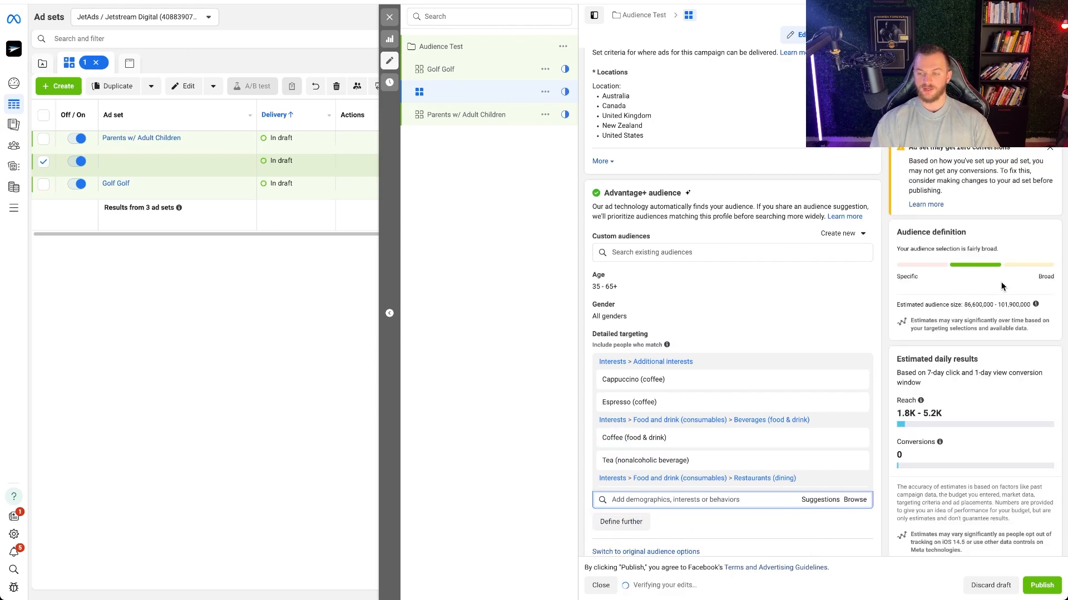
drag(963, 305, 1029, 303)
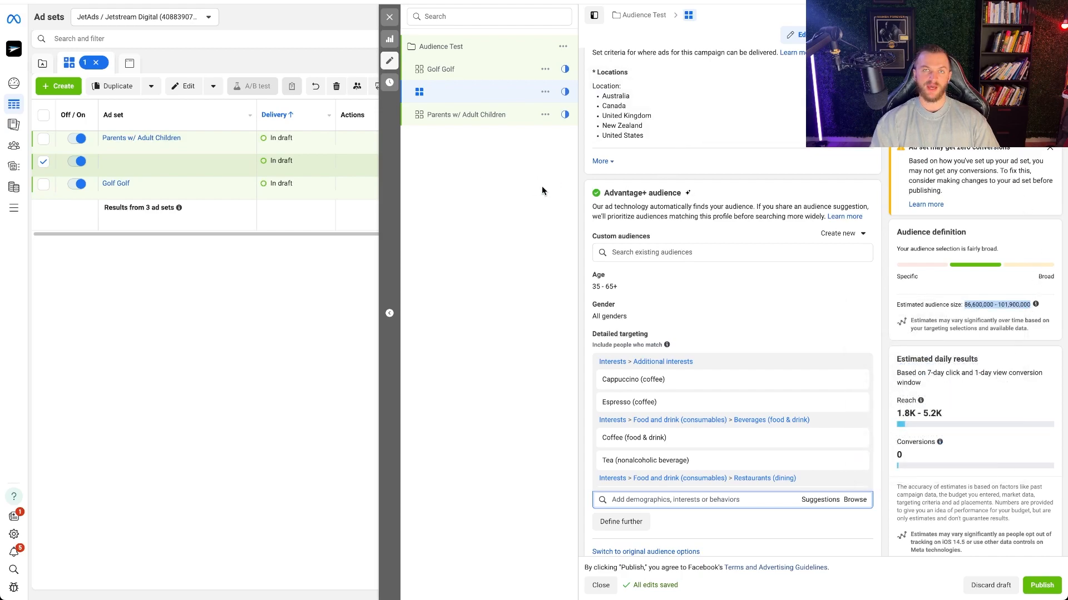
Step: Name the duplicated ad set "Coffee"
scroll(863, 312, up, 15)
click(633, 88)
text(Coffee)
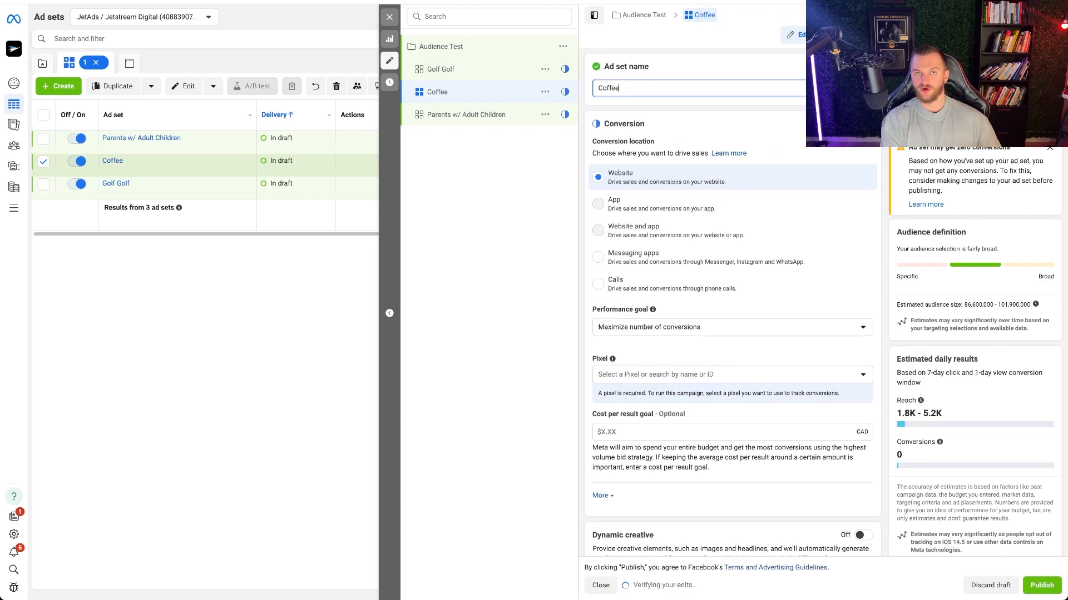
Step: Duplicate the "Coffee" ad set and bring up the copy's detailed targeting
click(545, 92)
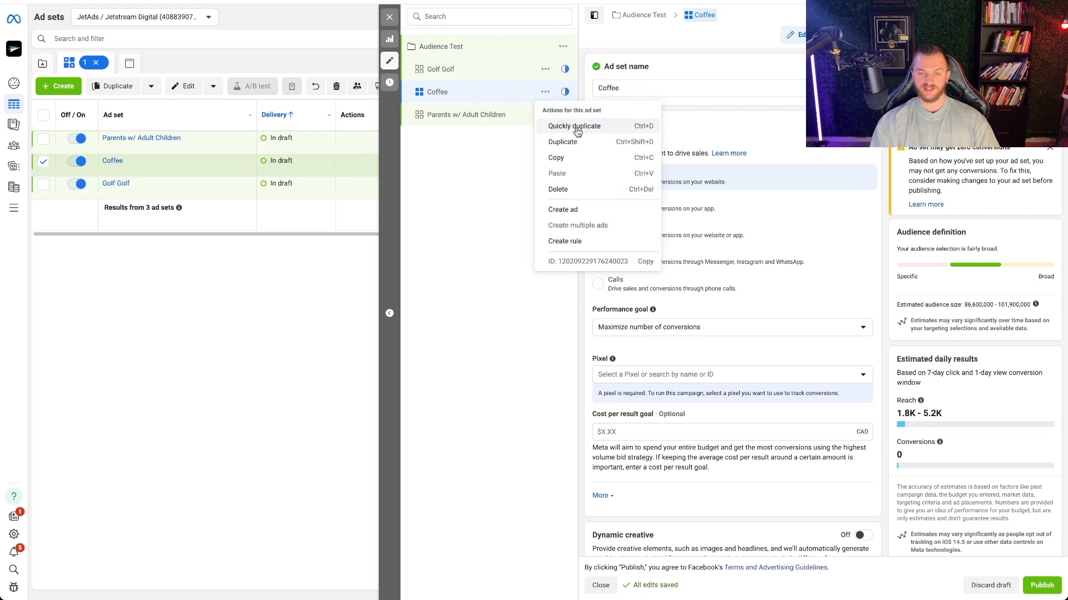
click(577, 127)
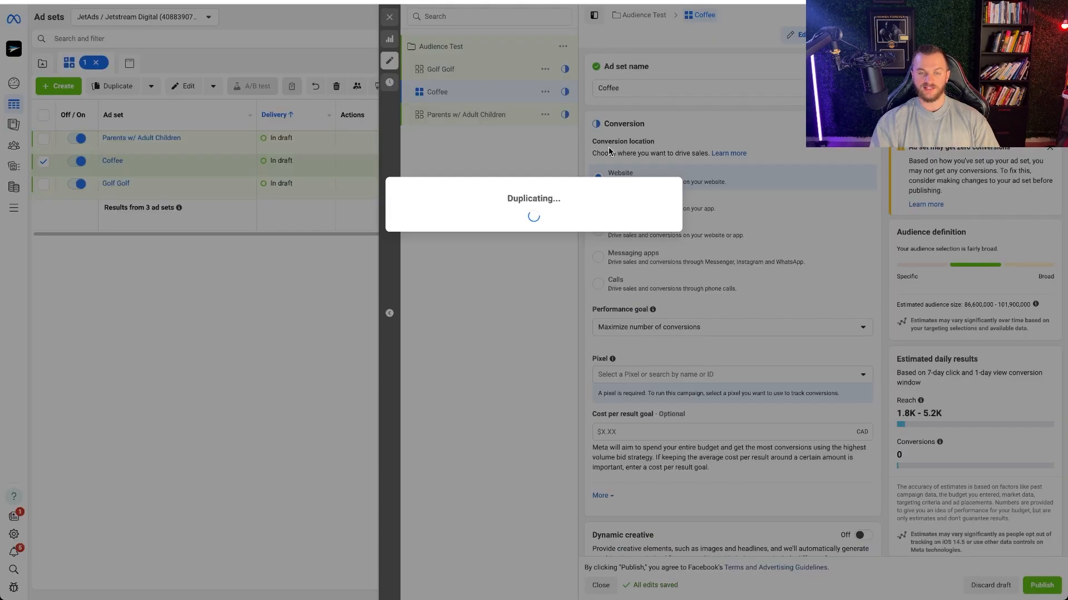
scroll(675, 202, down, 5)
scroll(675, 201, down, 10)
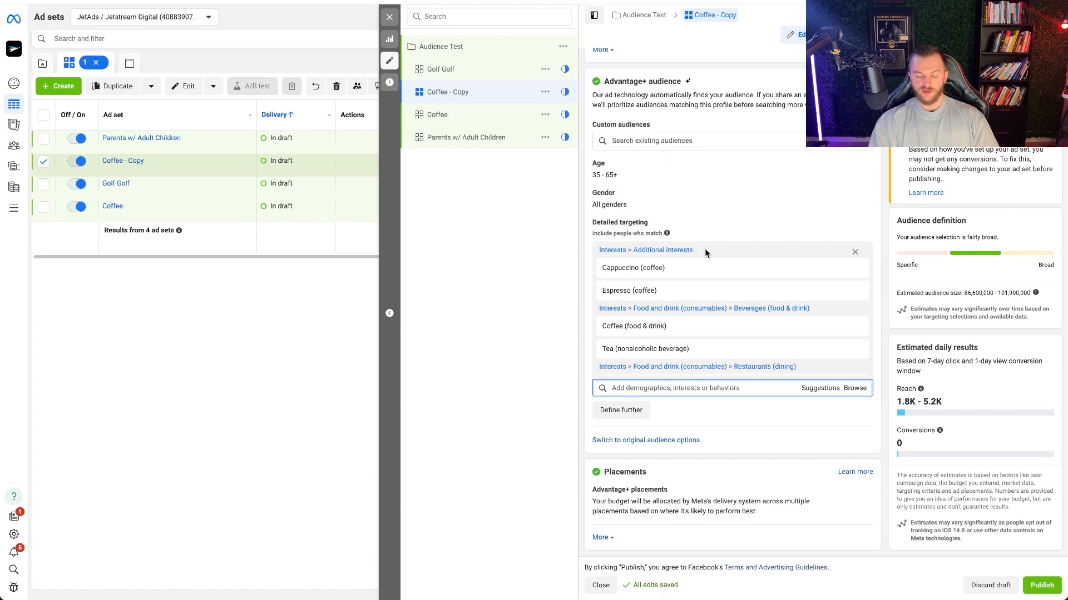
mouse_move(830, 337)
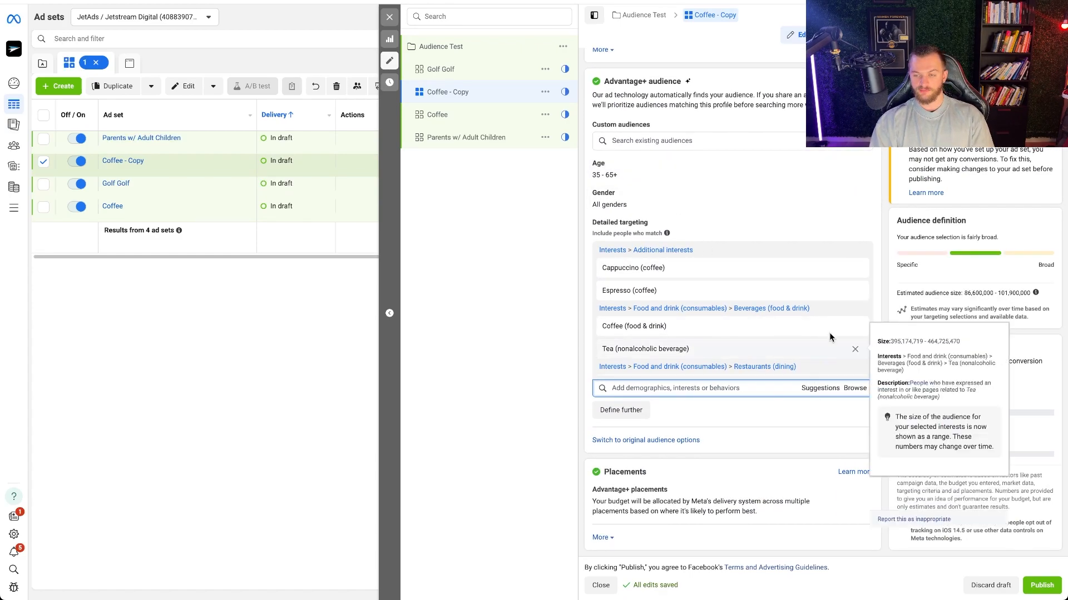
Step: Remove all the coffee, tea and coffeehouse interests from the "Coffee - Copy" ad set's detailed targeting
click(855, 269)
click(857, 270)
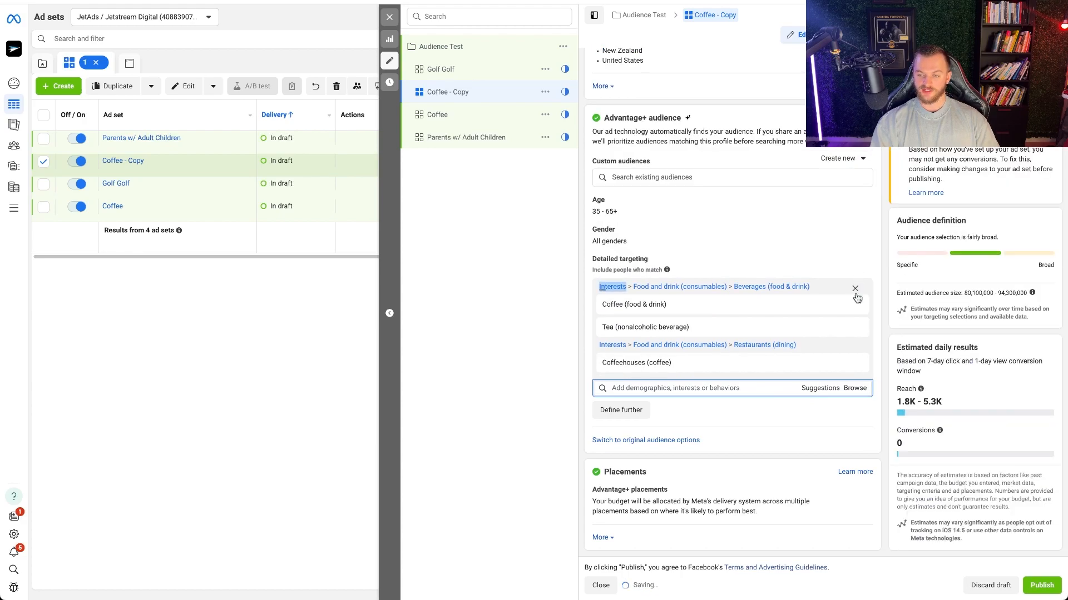
click(855, 308)
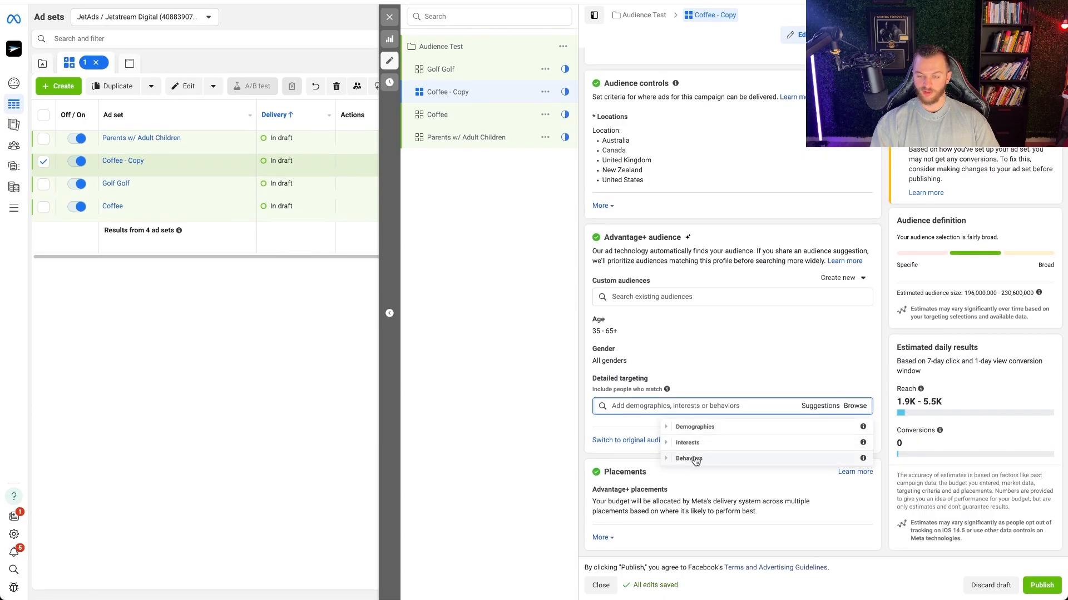
Step: Browse the Behaviors targeting categories, looking inside Anniversary and Mobile Device User with its Facebook access (mobile) options
click(671, 460)
scroll(674, 439, down, 2)
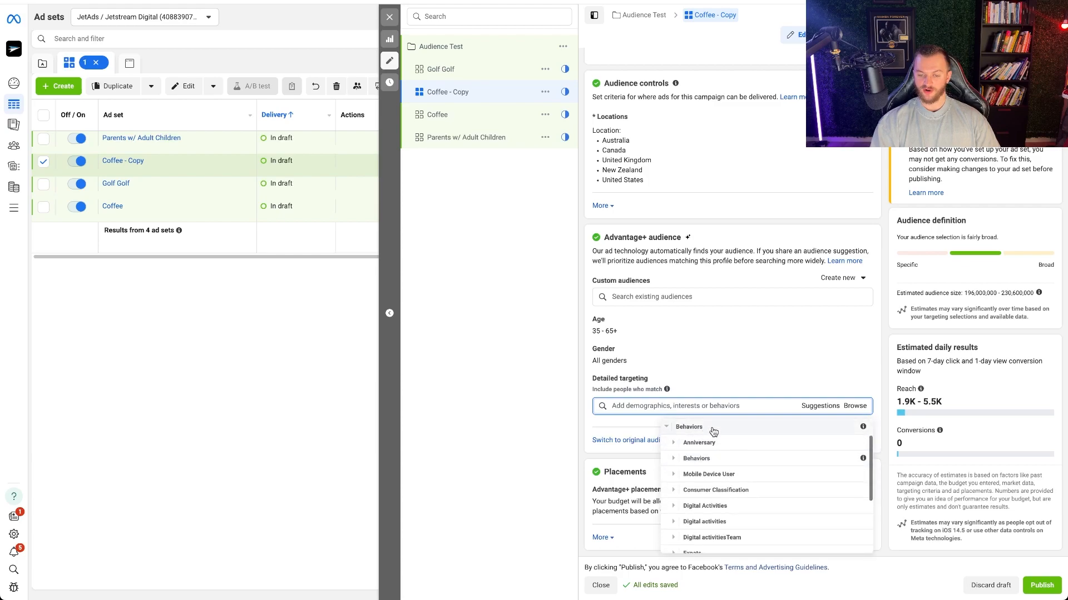
click(674, 438)
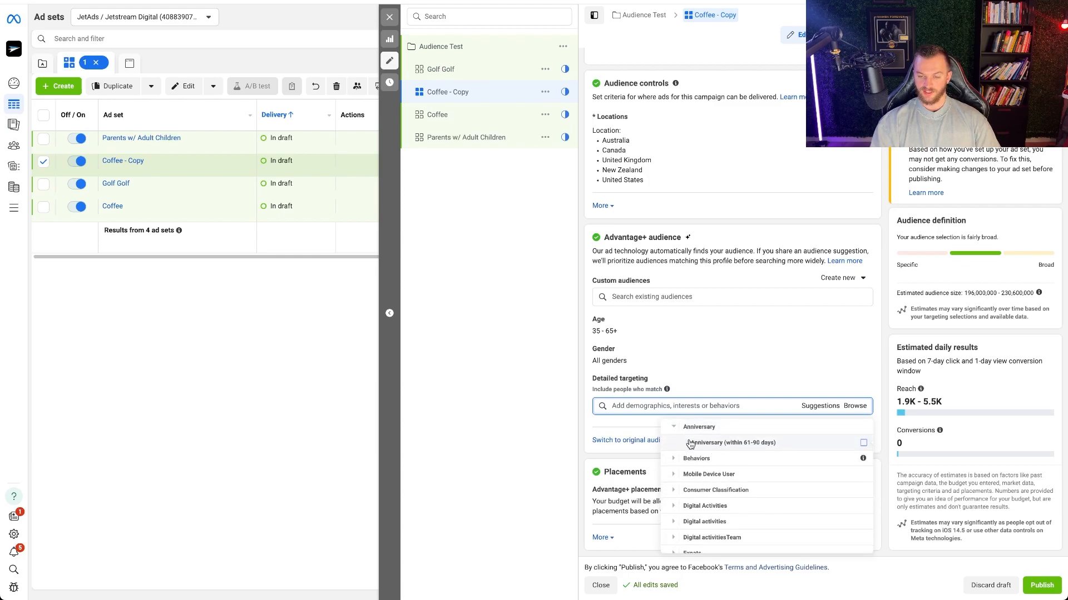
scroll(685, 468, down, 2)
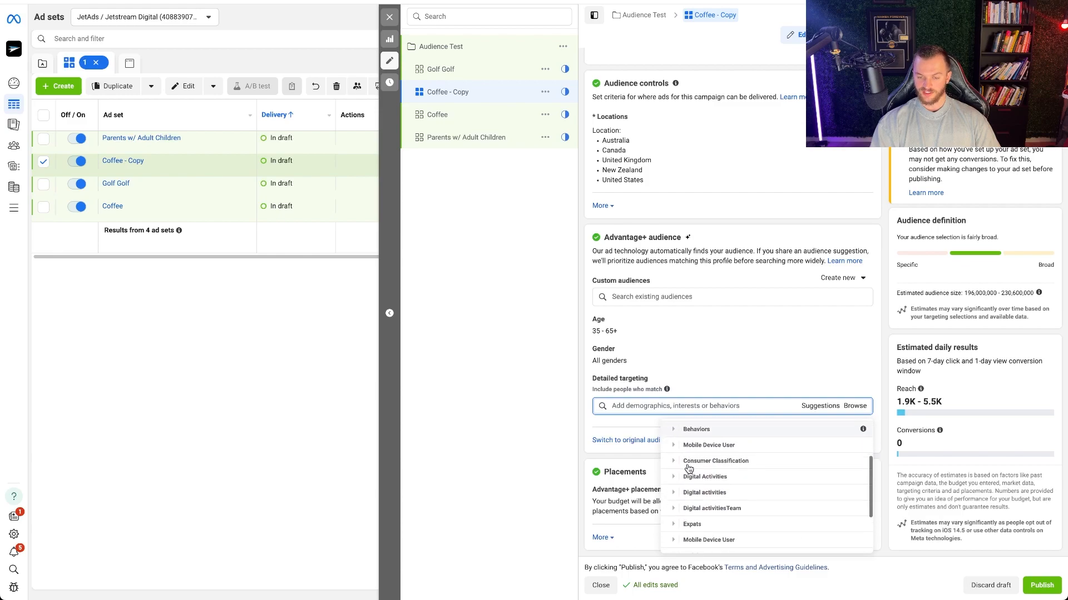
click(675, 448)
click(681, 443)
click(689, 444)
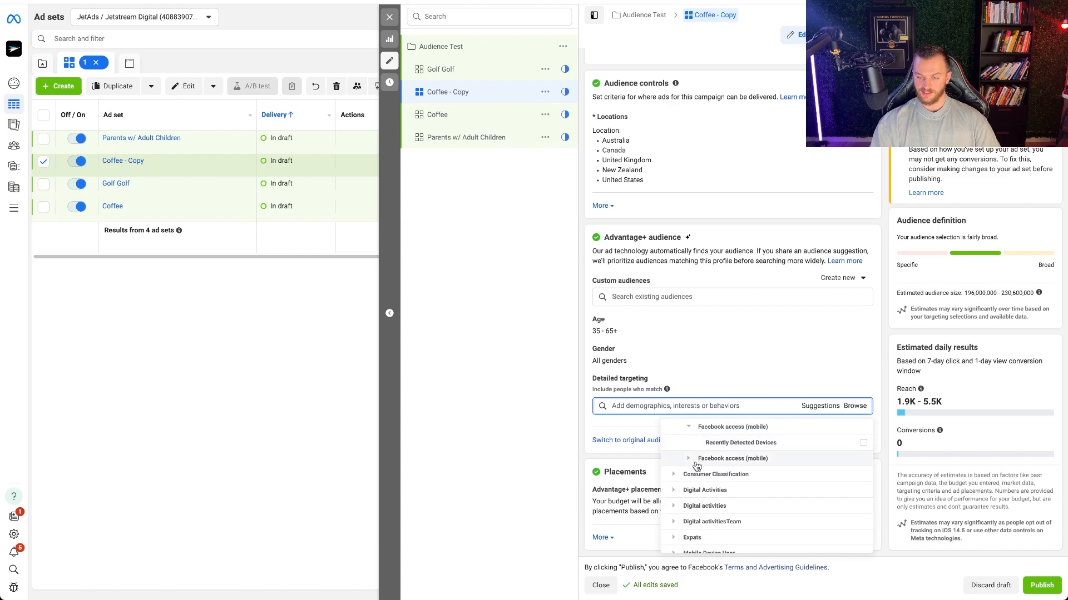
Step: Examine the Consumer Classification behaviors by country, including the high-value goods options for Argentina and the UAE
scroll(696, 466, down, 1)
click(674, 460)
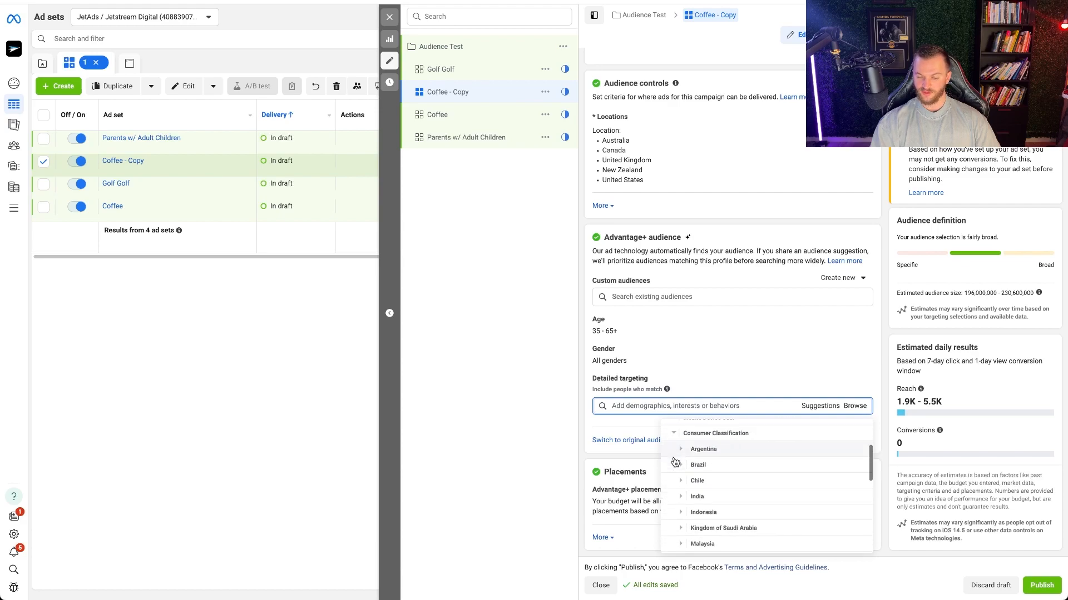
click(680, 442)
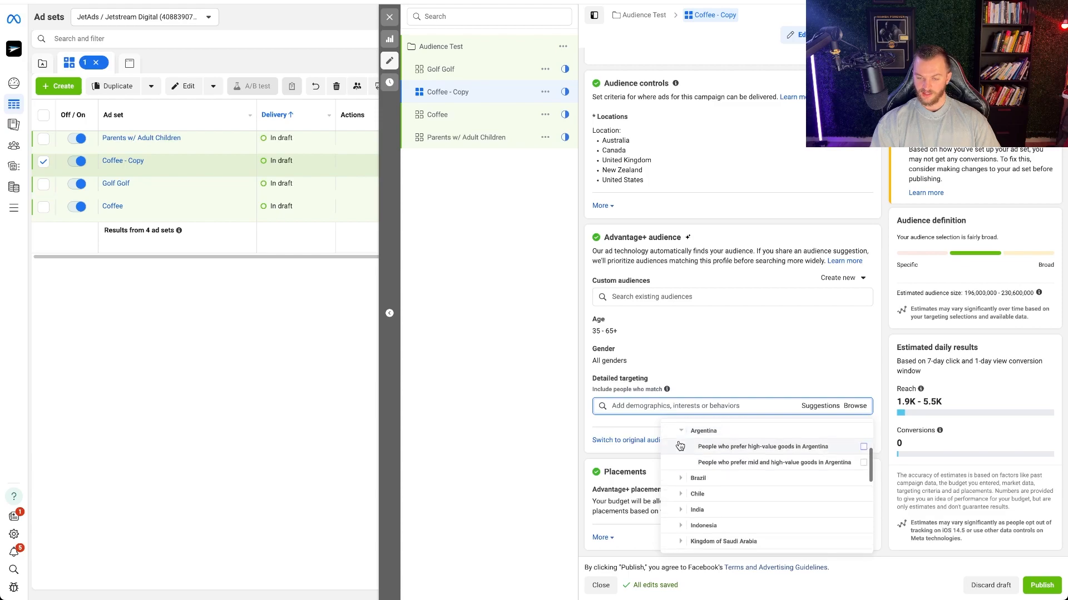
click(683, 429)
scroll(700, 476, down, 1)
scroll(702, 478, down, 3)
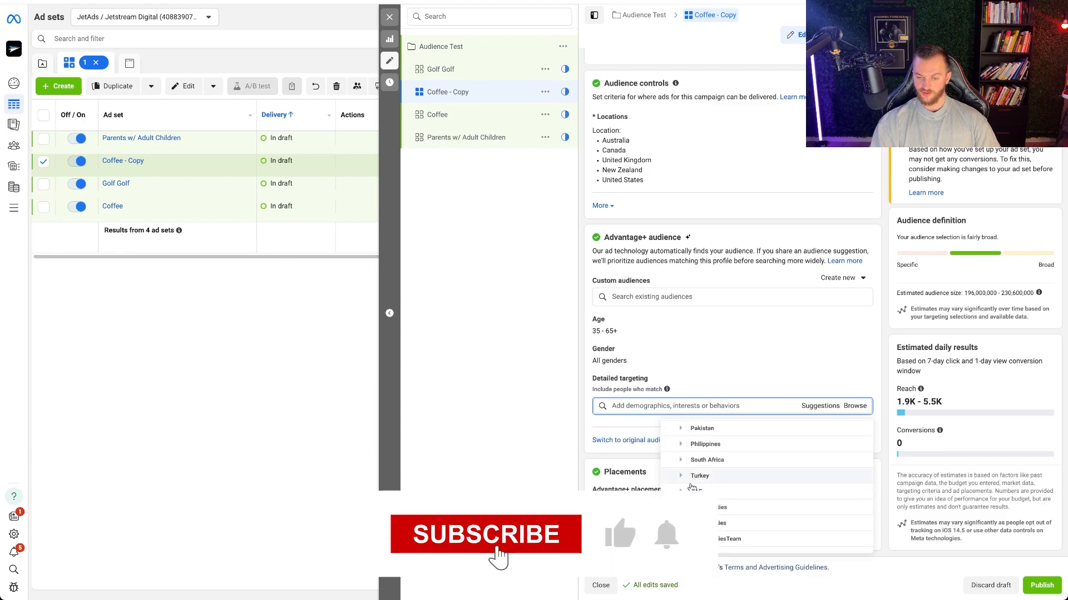
scroll(695, 484, down, 3)
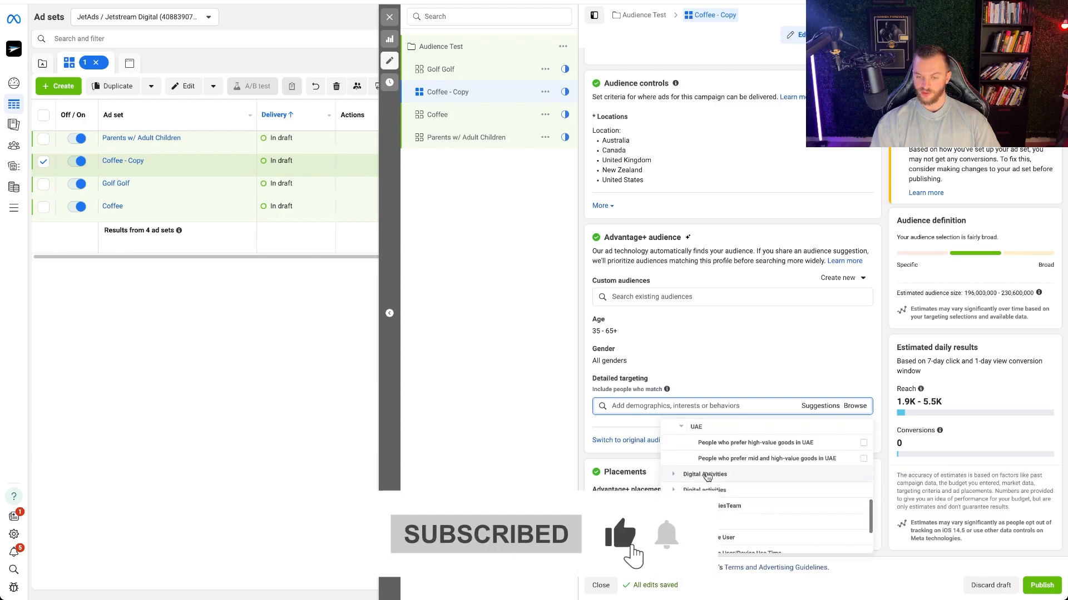
mouse_move(751, 452)
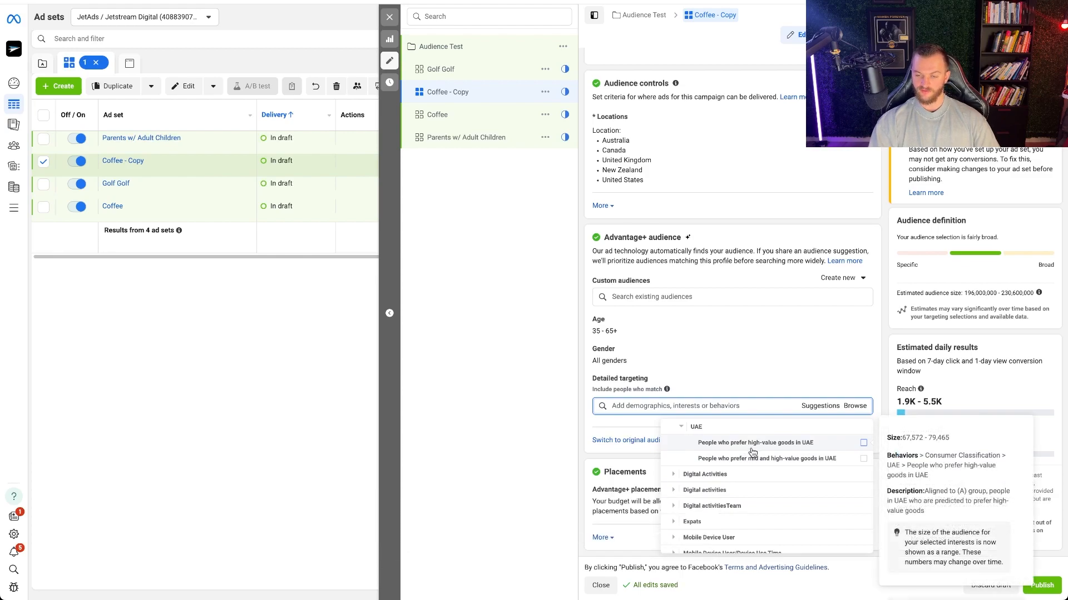
mouse_move(711, 461)
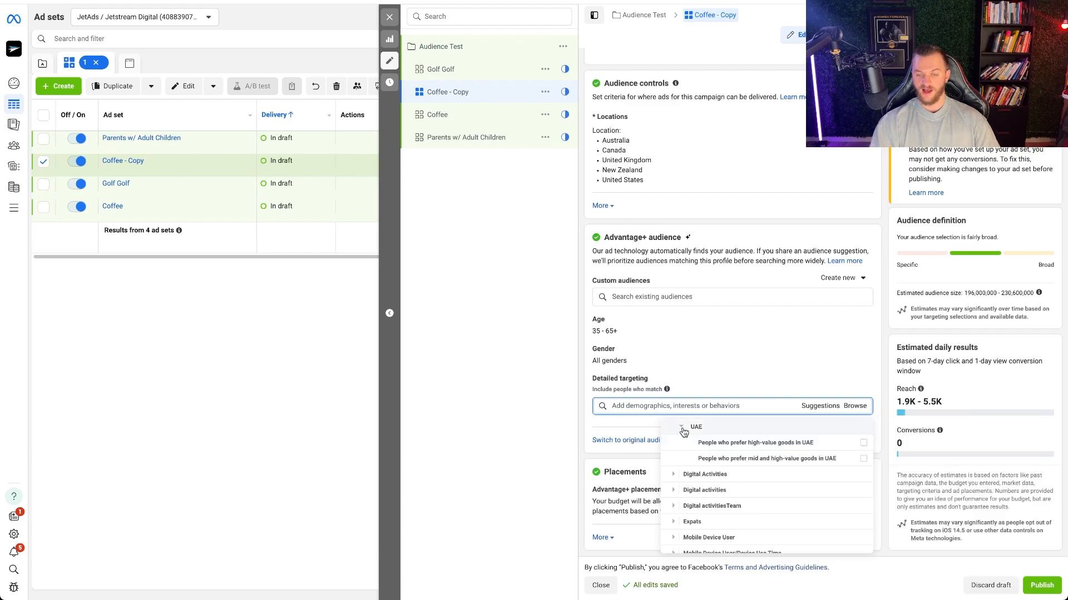
scroll(682, 432, up, 5)
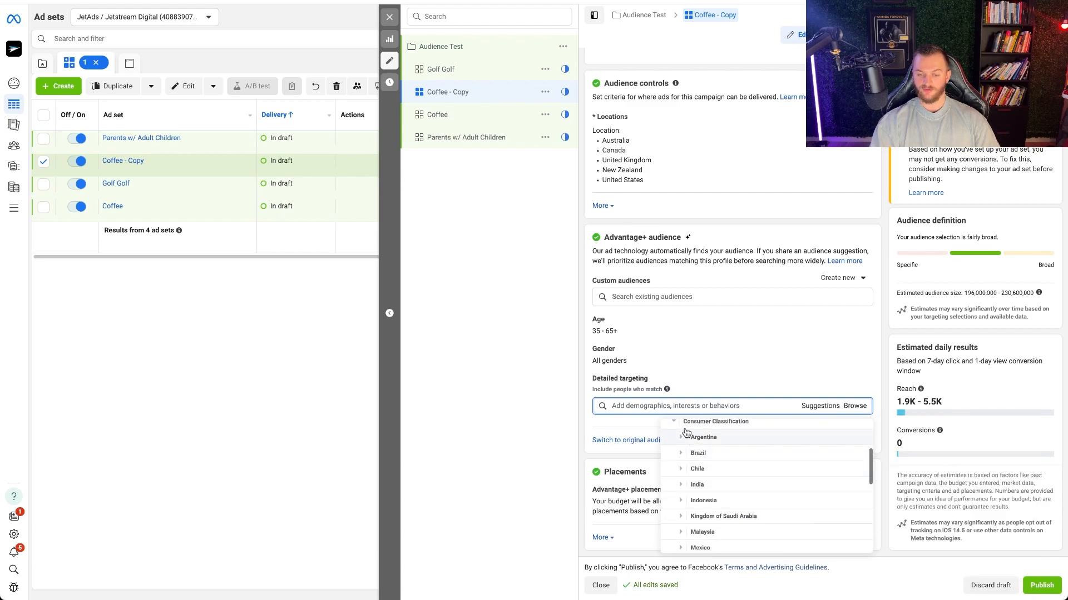
click(674, 423)
Step: Check the New Active Business and Shops admins options in the Digital Activities behaviors category
scroll(681, 448, up, 1)
scroll(680, 454, down, 1)
click(675, 480)
scroll(675, 482, down, 1)
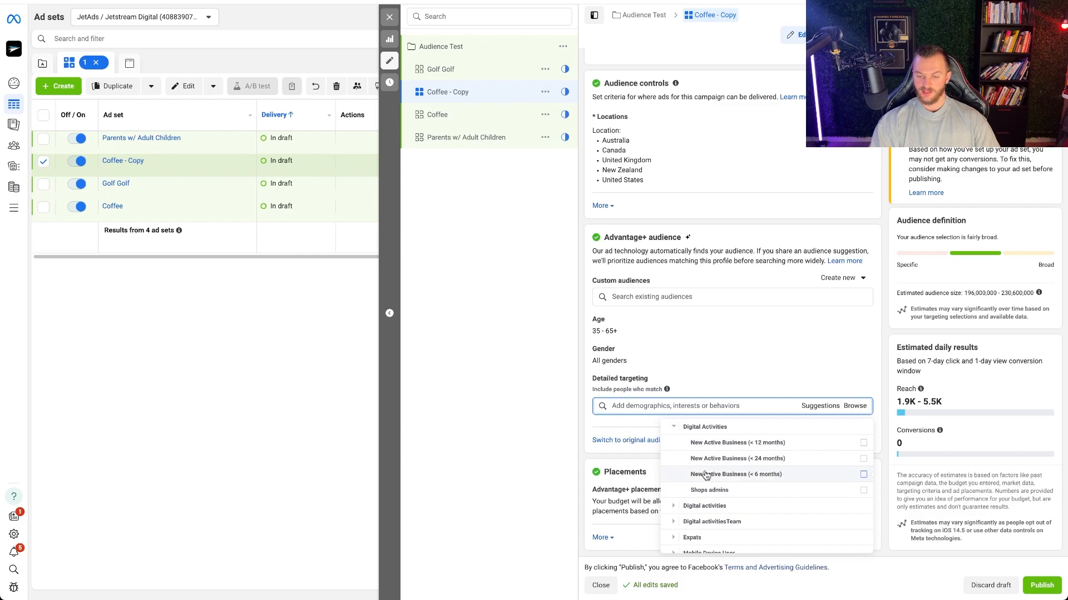
mouse_move(721, 478)
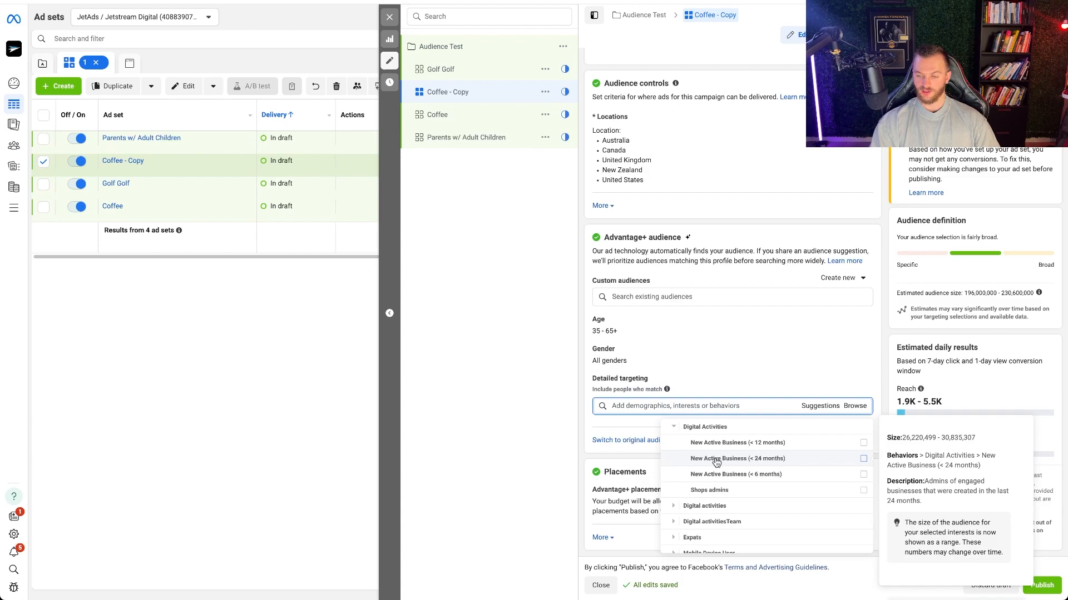
Step: Look through the second Digital activities behaviors category, from Operating System Used and Facebook Lite app users to Travel and outdoors creators
scroll(715, 463, down, 1)
click(674, 487)
scroll(690, 483, down, 1)
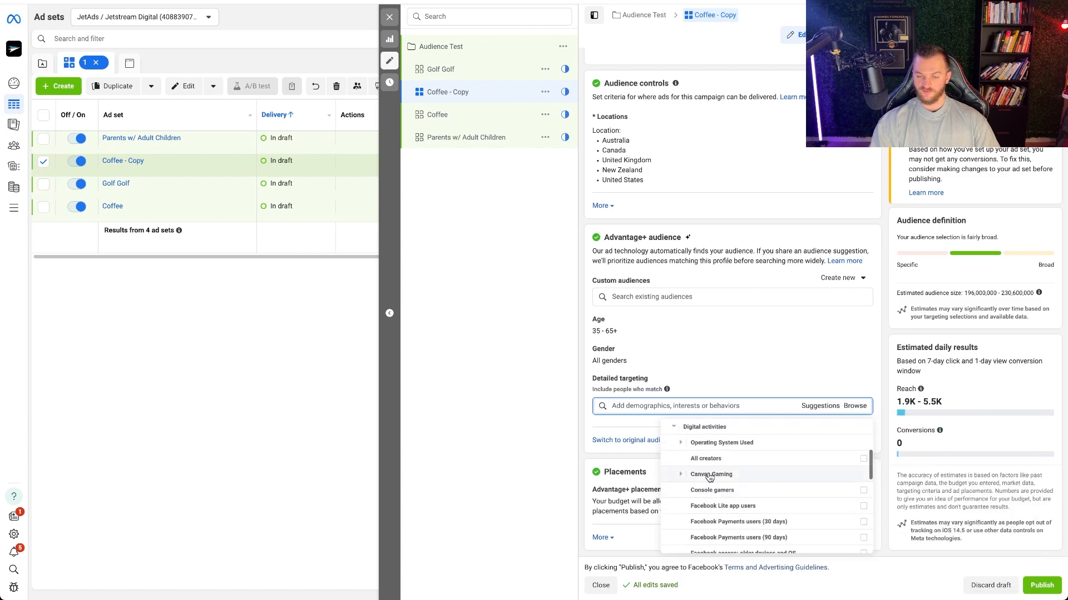
scroll(709, 477, down, 2)
mouse_move(730, 489)
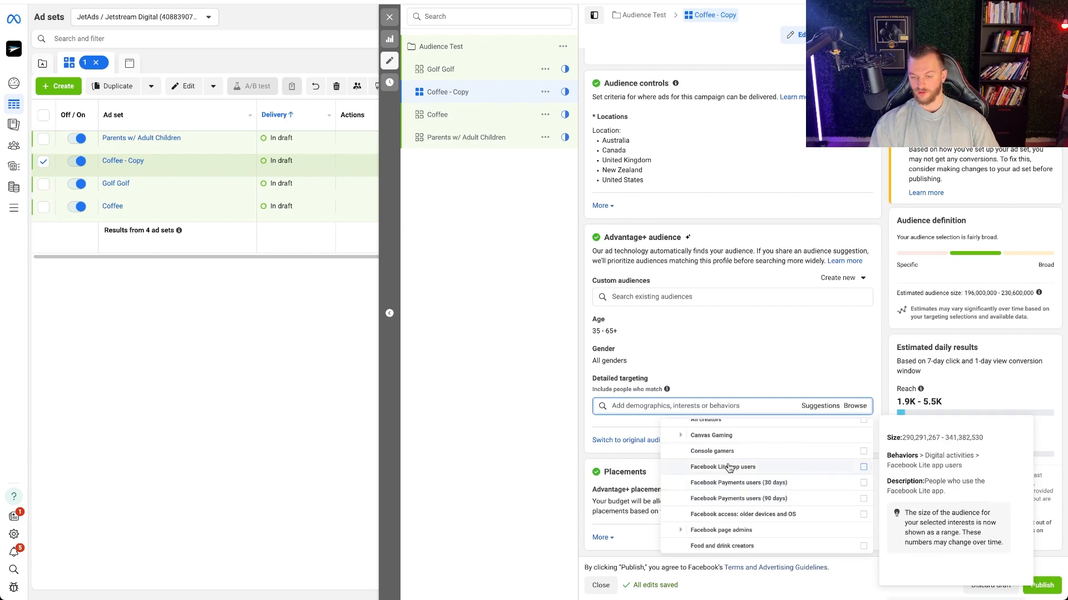
scroll(723, 473, down, 2)
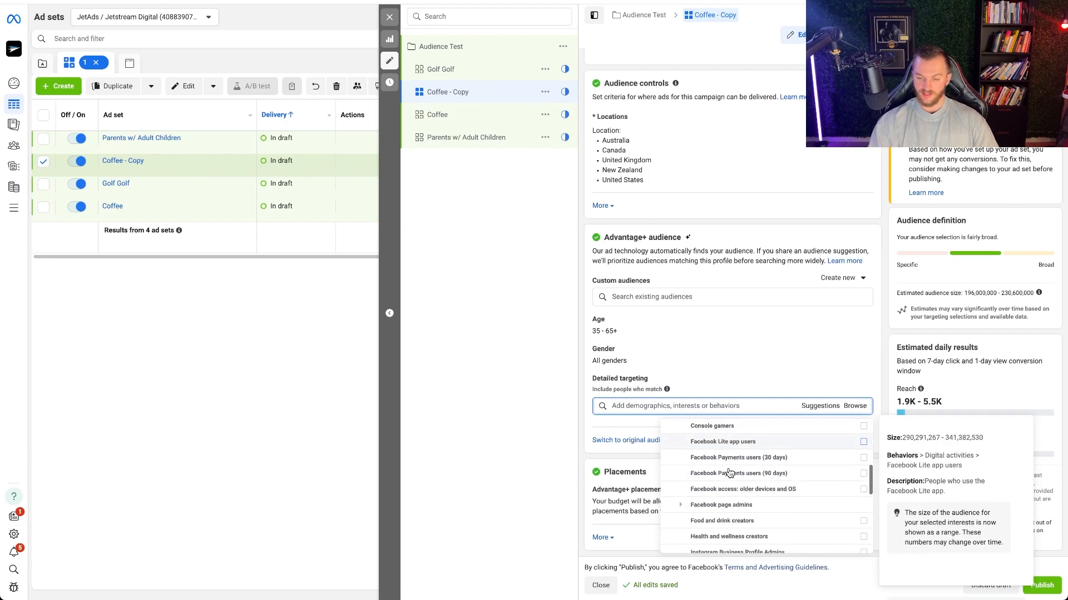
scroll(712, 484, down, 1)
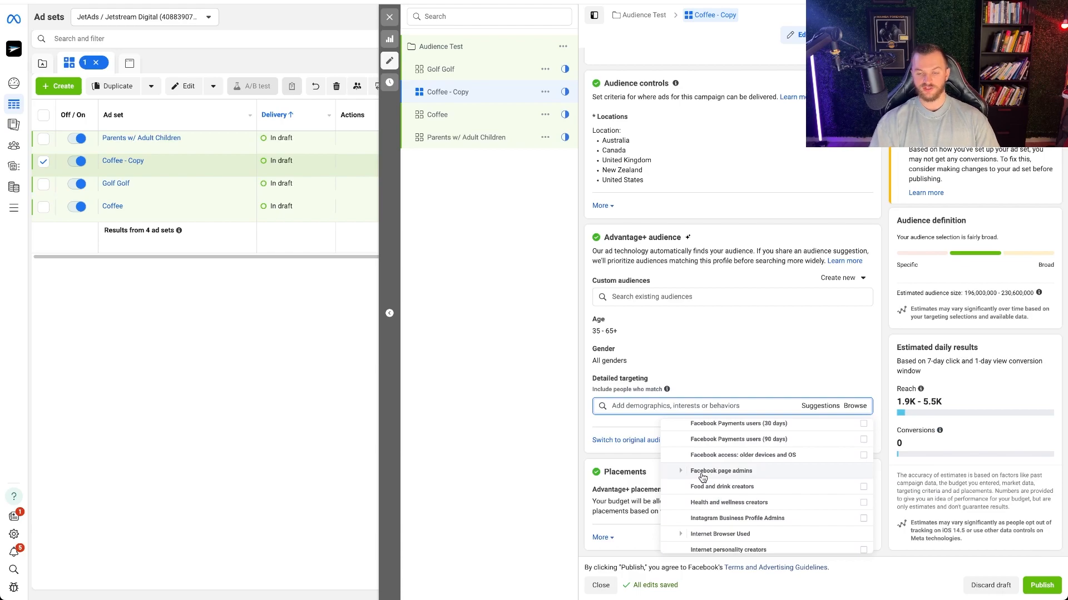
scroll(703, 478, down, 1)
scroll(703, 489, down, 3)
scroll(708, 507, down, 1)
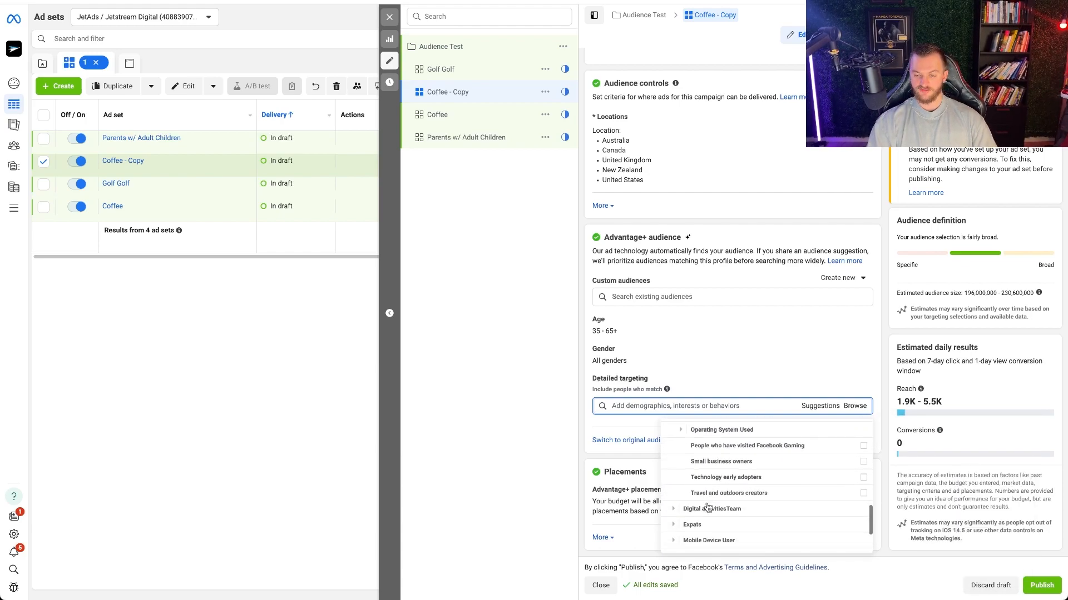
scroll(746, 470, down, 3)
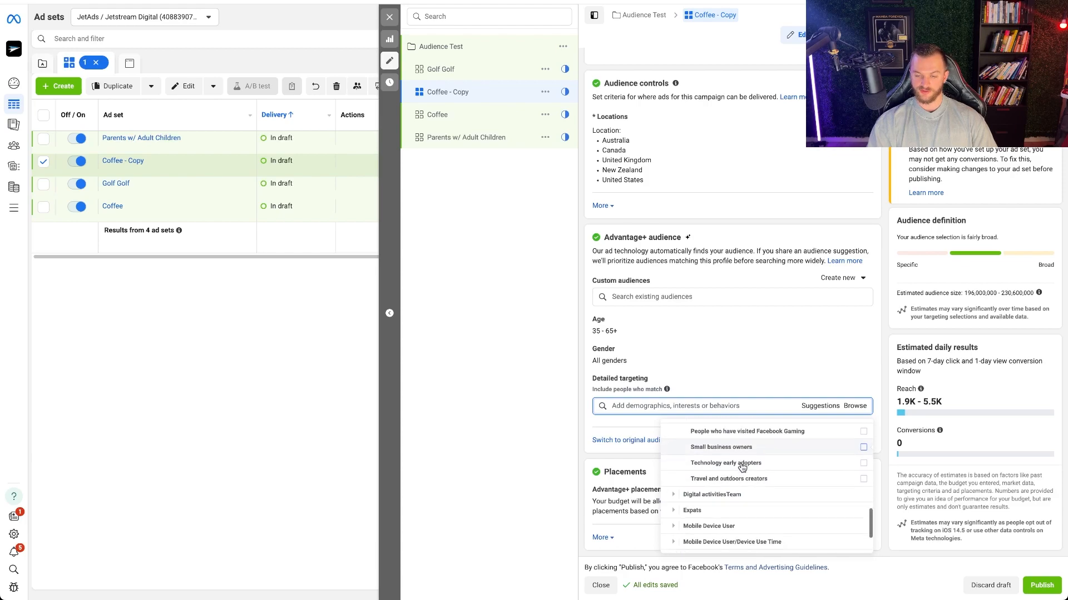
Step: Check the Purchase behavior category for Engaged Shoppers, then collapse the Behaviors list and return to the detailed targeting search
click(718, 512)
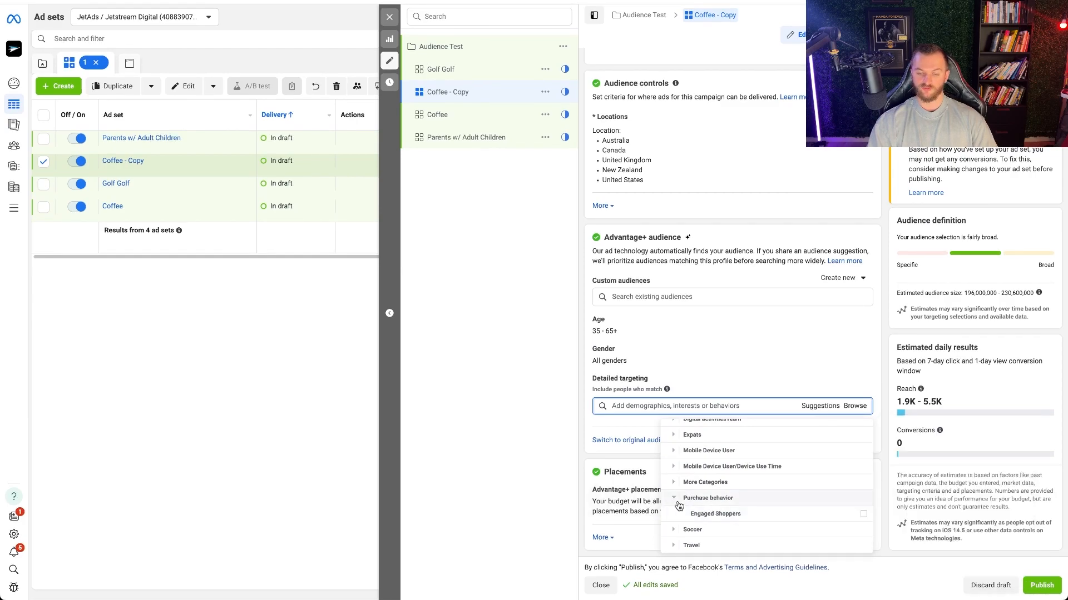
scroll(676, 489, up, 5)
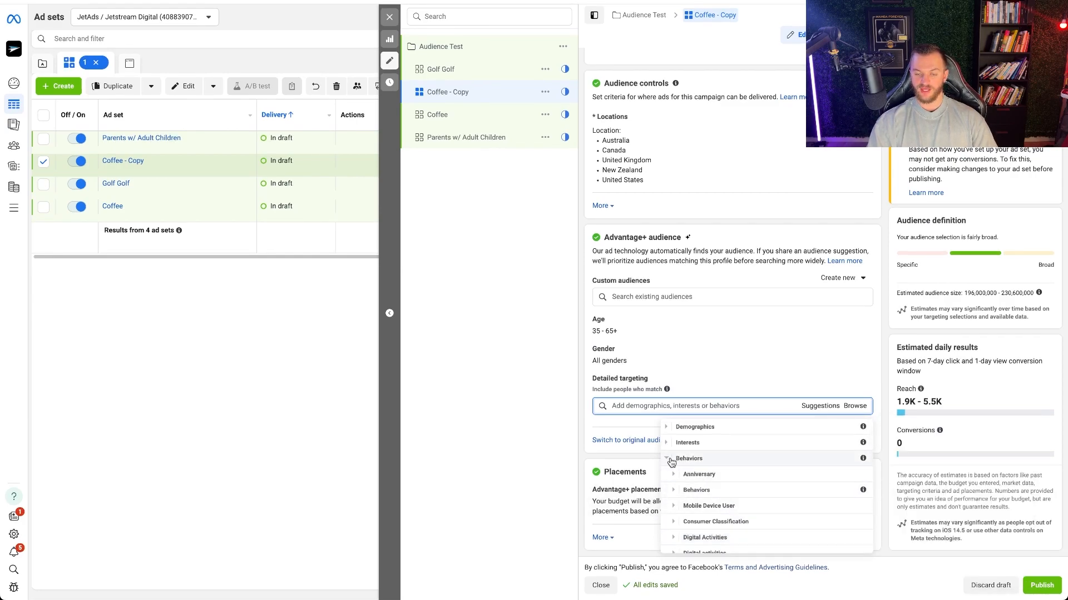
click(668, 460)
click(618, 407)
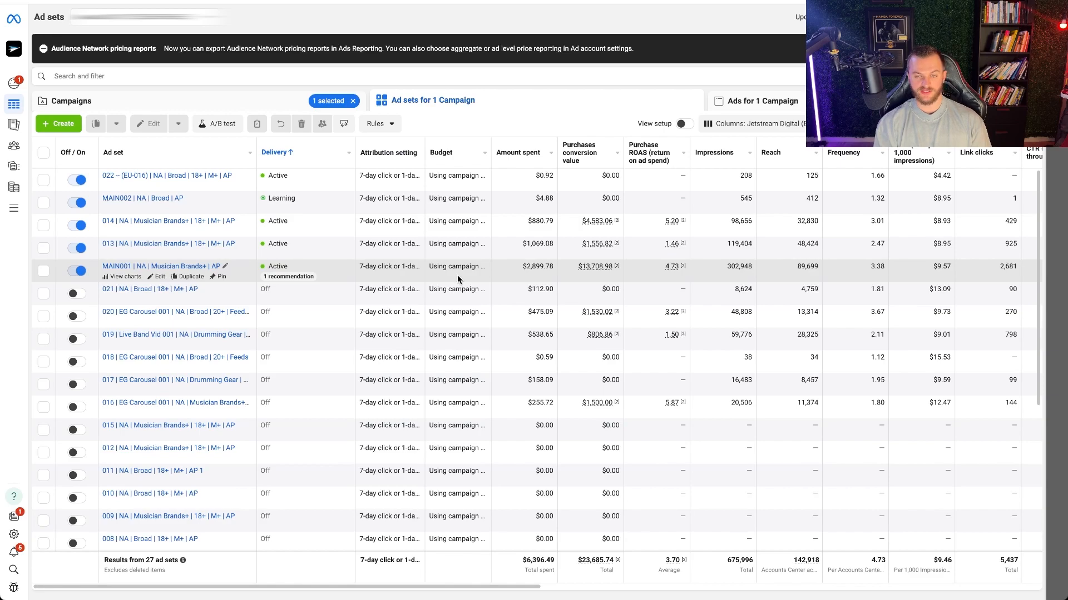
Step: Look through the live campaign's full list of ad sets, comparing the Broad and Musician Brands+ audiences
scroll(352, 280, down, 5)
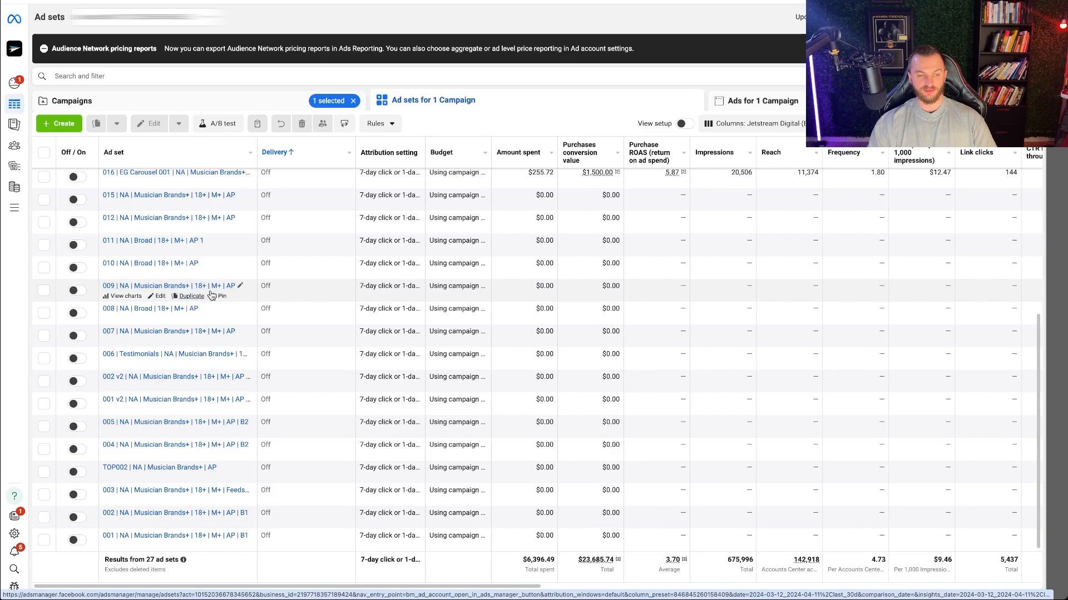
scroll(236, 284, up, 4)
scroll(236, 284, up, 1)
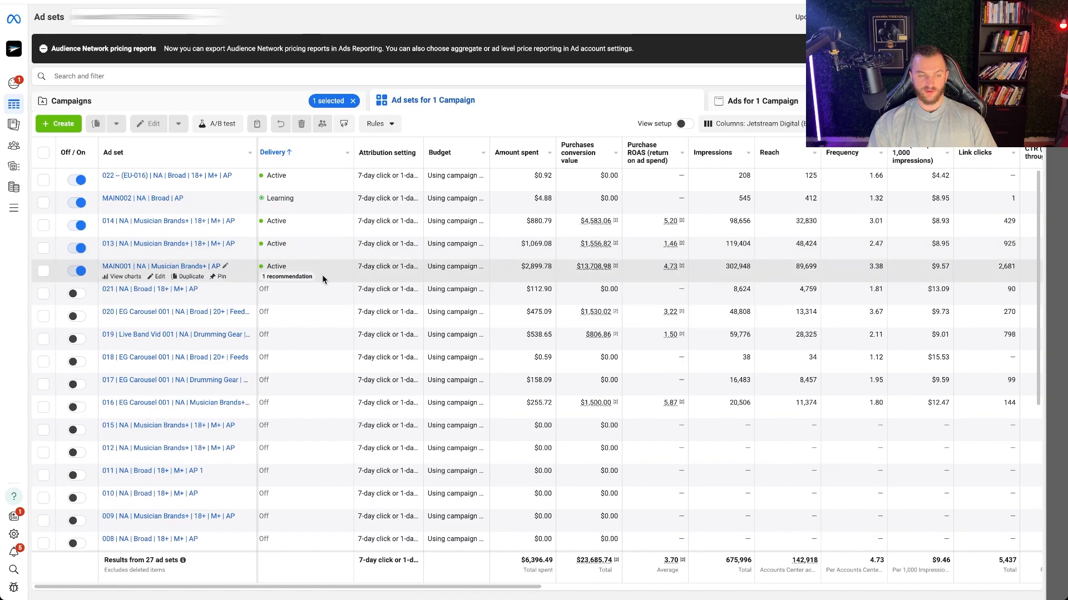
Step: Open the "MAIN001 | NA | Musician Brands+ | AP" ad set for editing and review its custom audience exclusion, locations, age and gender
click(161, 278)
scroll(701, 290, down, 15)
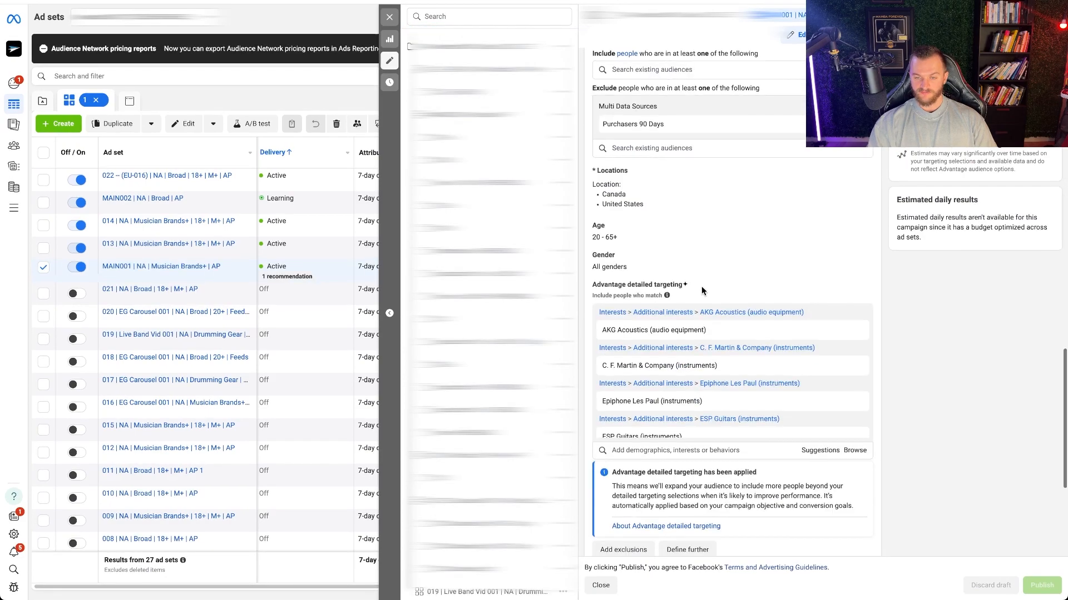
scroll(702, 291, up, 3)
scroll(702, 286, up, 2)
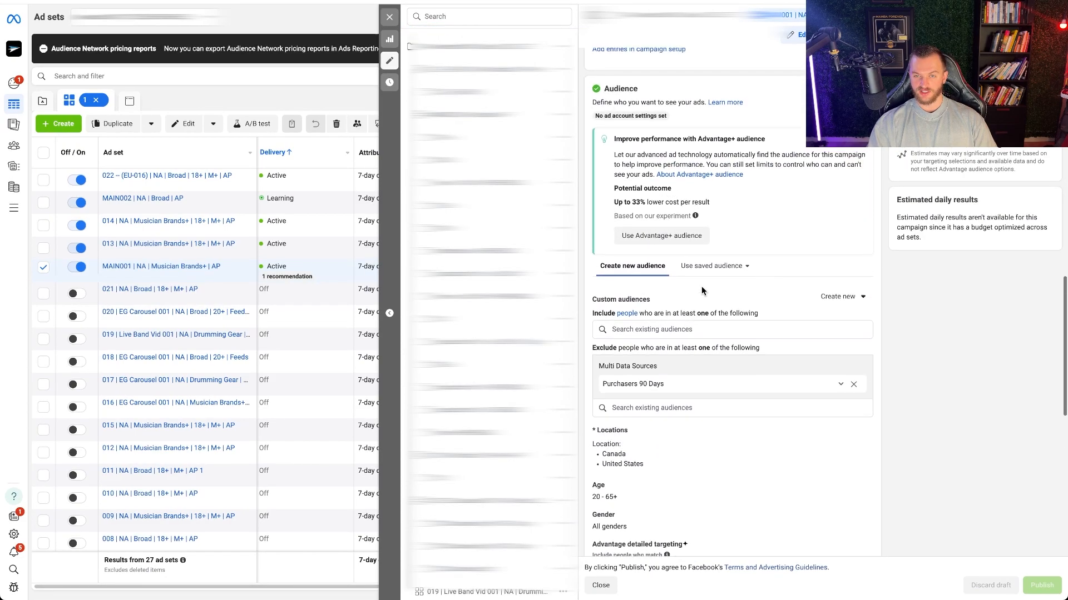
scroll(685, 278, down, 2)
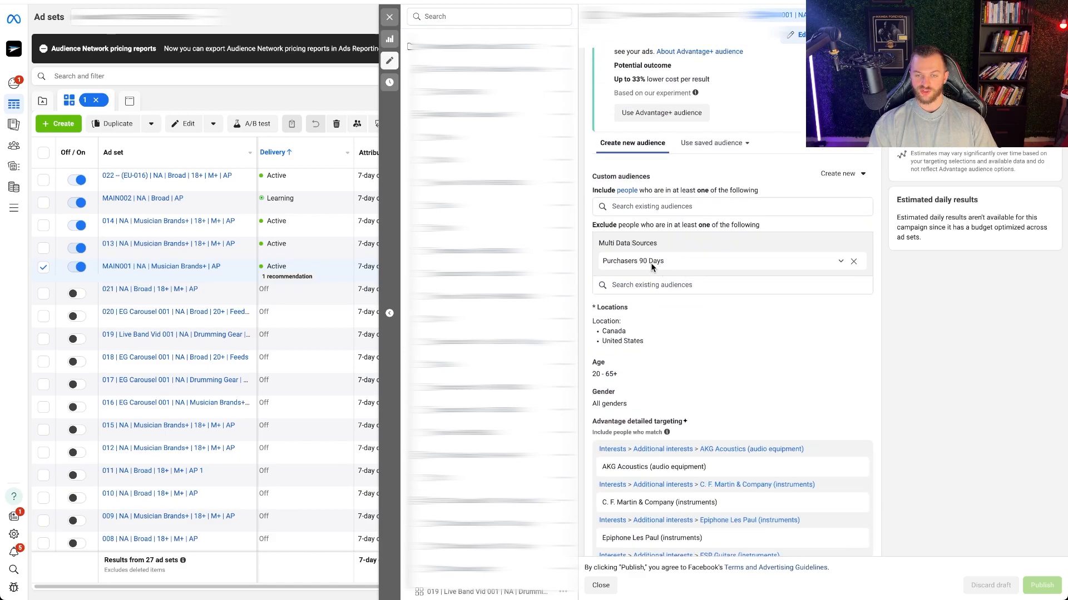
scroll(692, 306, down, 2)
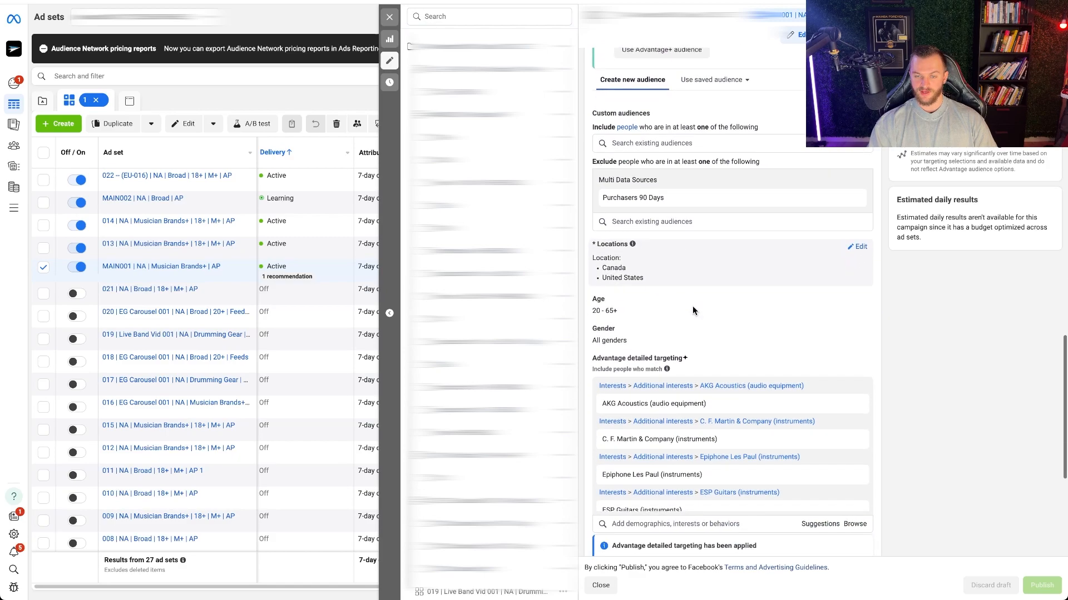
scroll(638, 278, down, 2)
scroll(639, 278, down, 2)
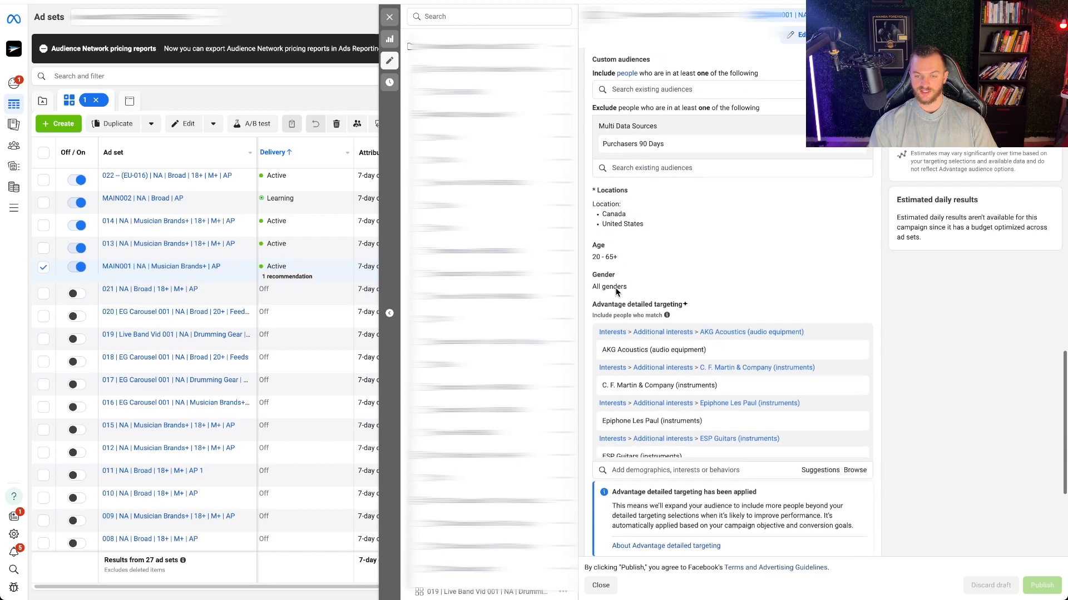
Step: Examine the musical instrument brand interests in the MAIN001 ad set's Advantage detailed targeting
mouse_move(675, 333)
scroll(675, 333, down, 1)
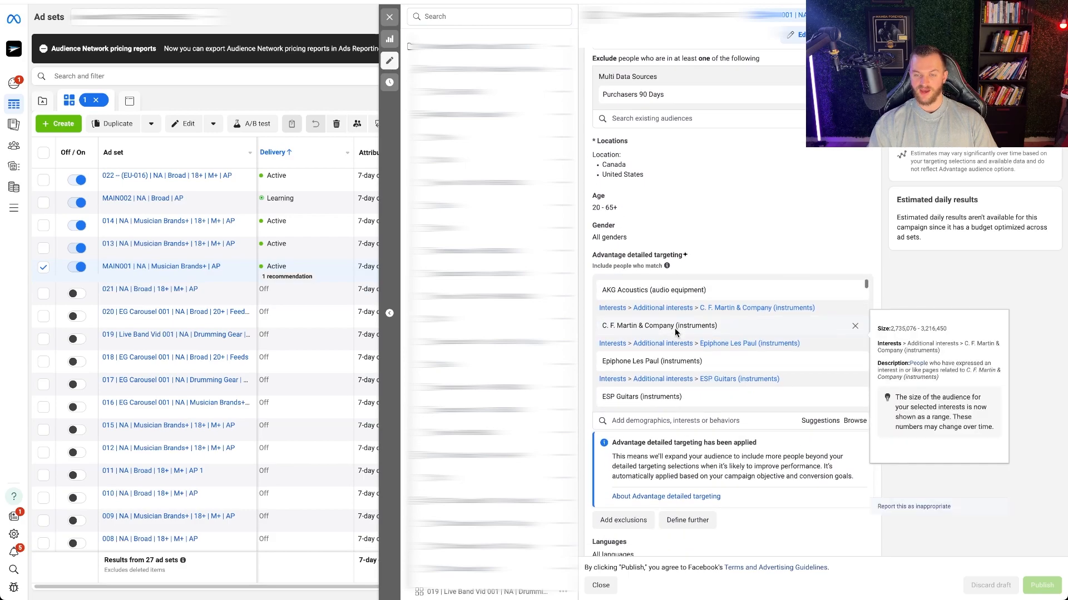
scroll(675, 332, up, 1)
scroll(675, 330, down, 10)
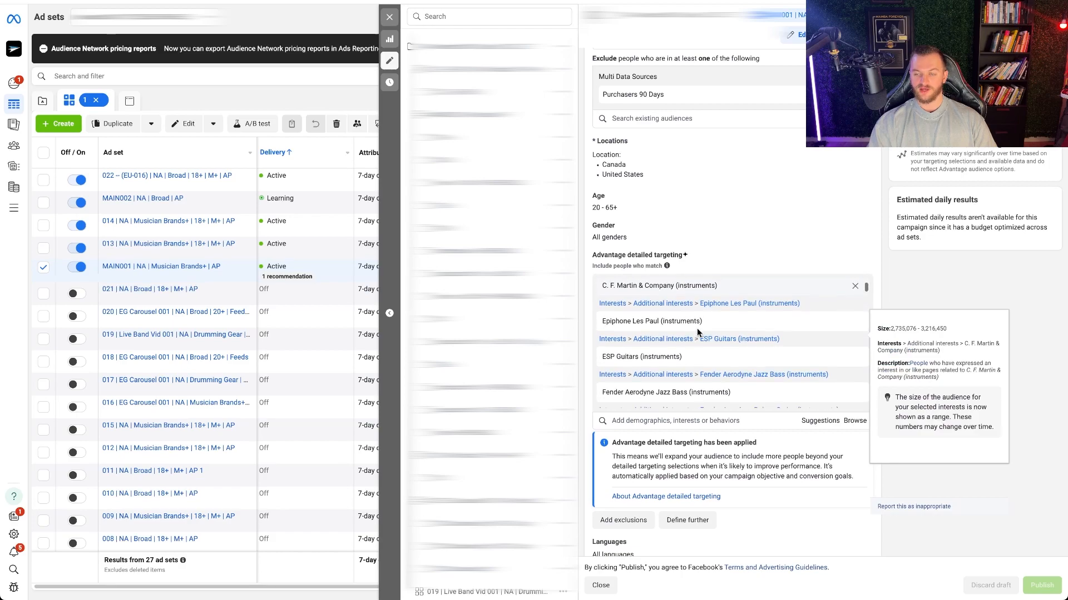
scroll(697, 332, down, 5)
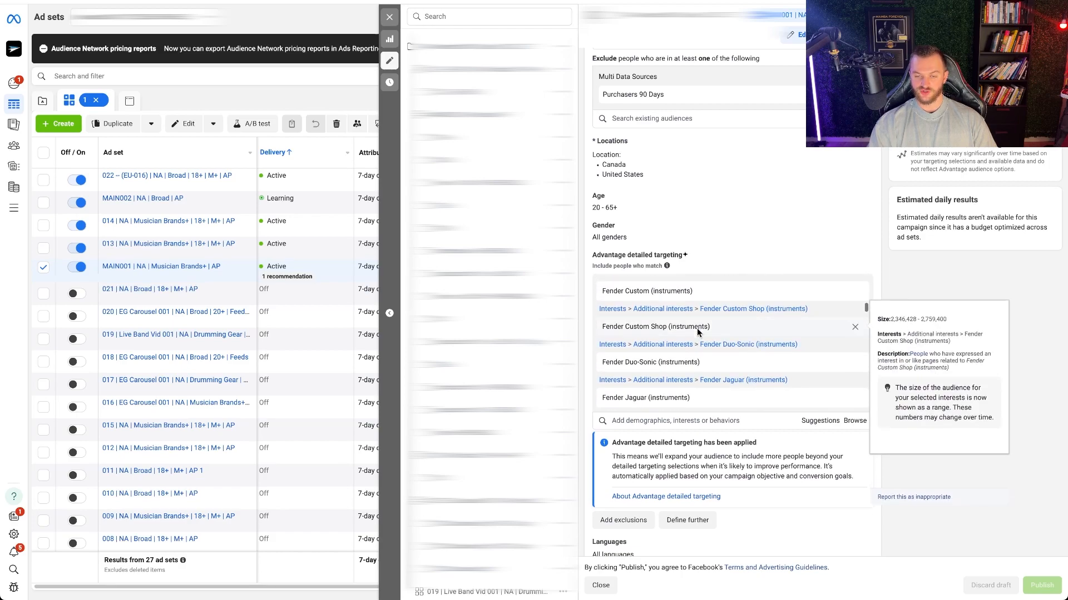
scroll(698, 332, down, 10)
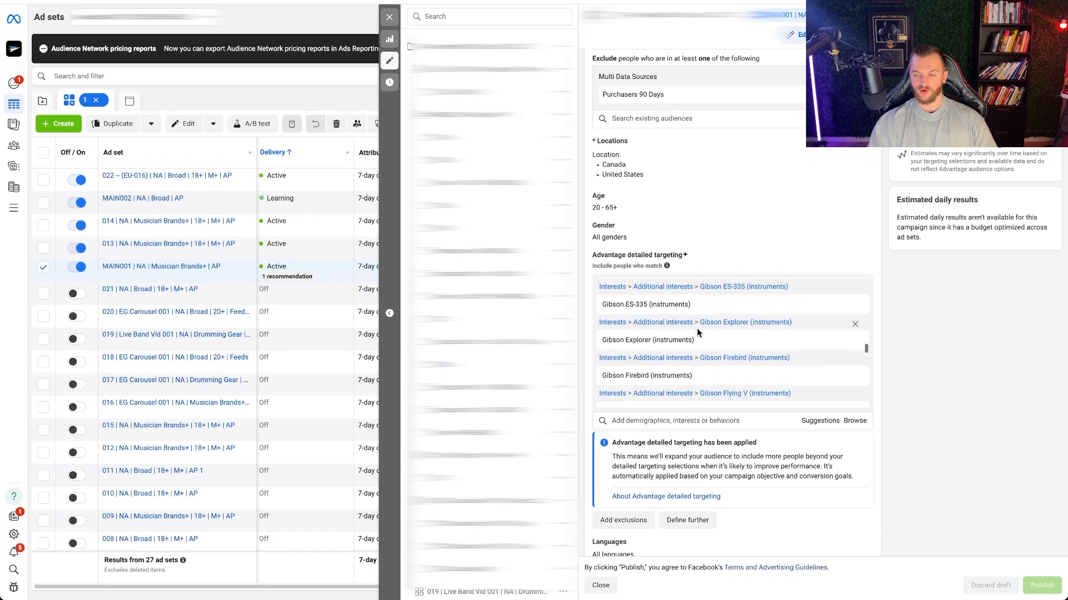
Step: Scan the entire list of included interests, from AKG Acoustics through Yamaha Pro Audio, in the ad set's detailed targeting
scroll(698, 333, down, 5)
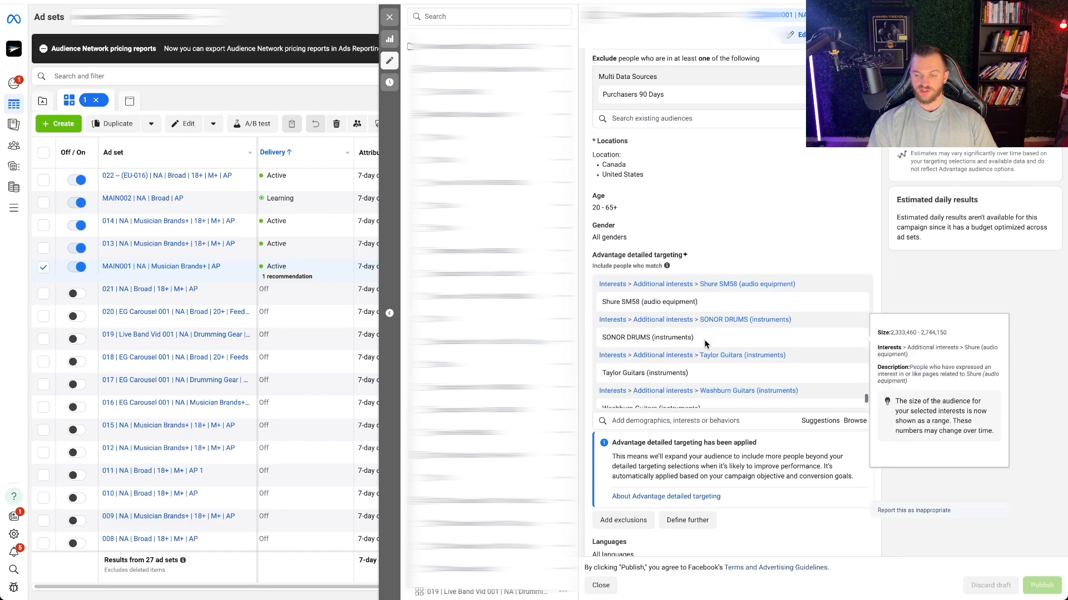
scroll(708, 365, down, 1)
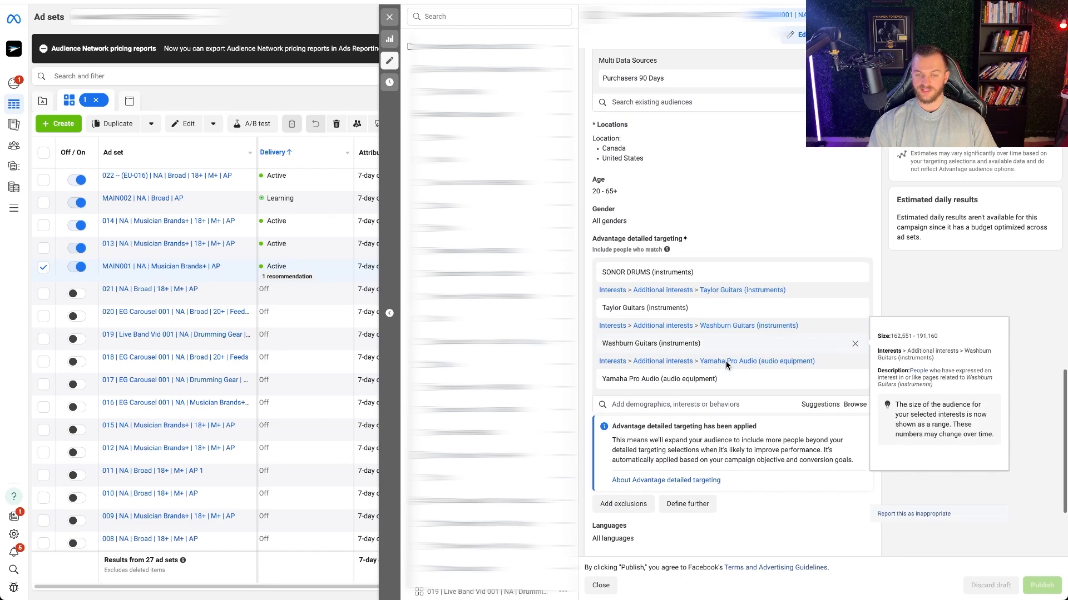
scroll(728, 367, up, 1)
scroll(728, 362, up, 15)
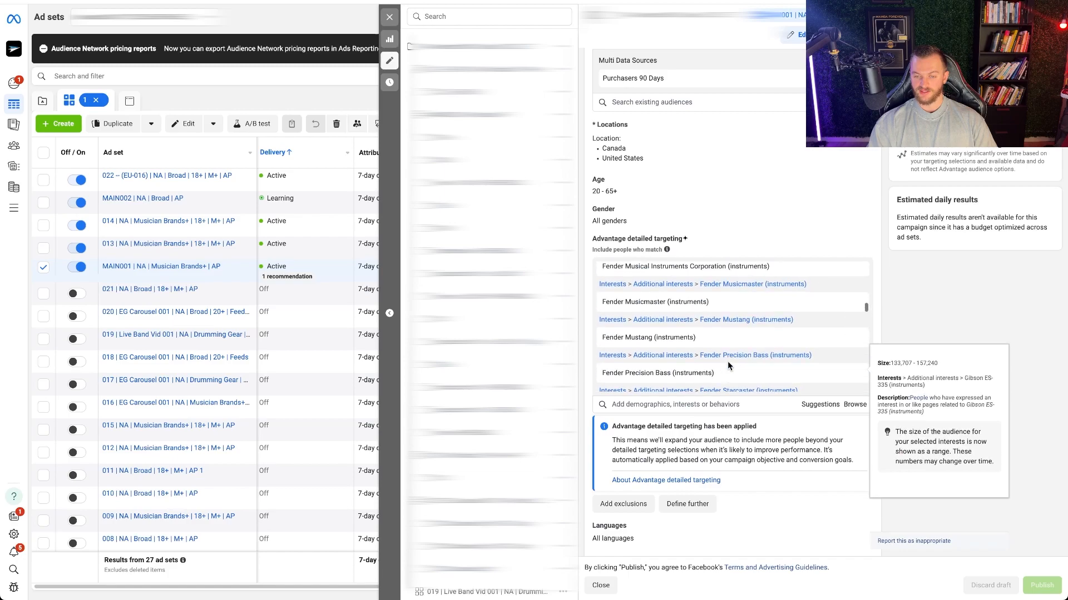
scroll(727, 362, up, 4)
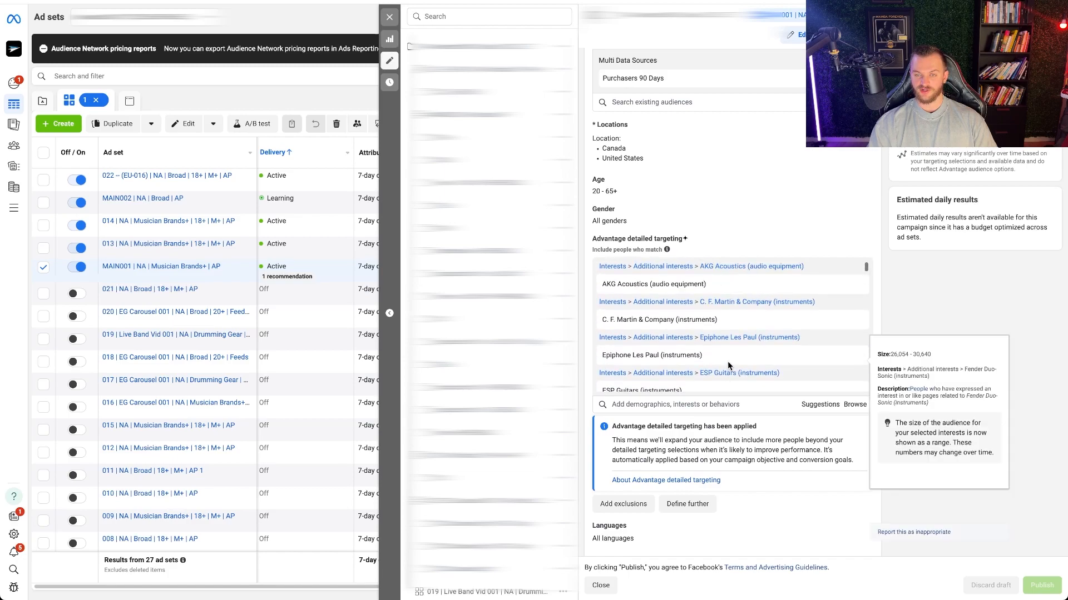
scroll(737, 354, down, 15)
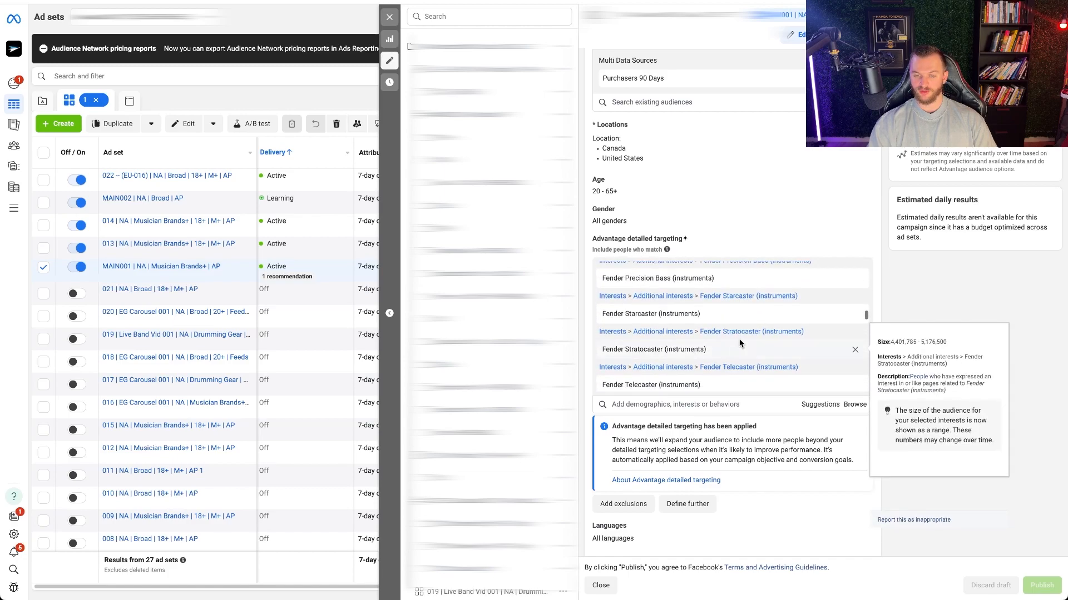
Step: Review the ad set's language setting and its Advantage+ placements below the detailed targeting
scroll(740, 343, down, 3)
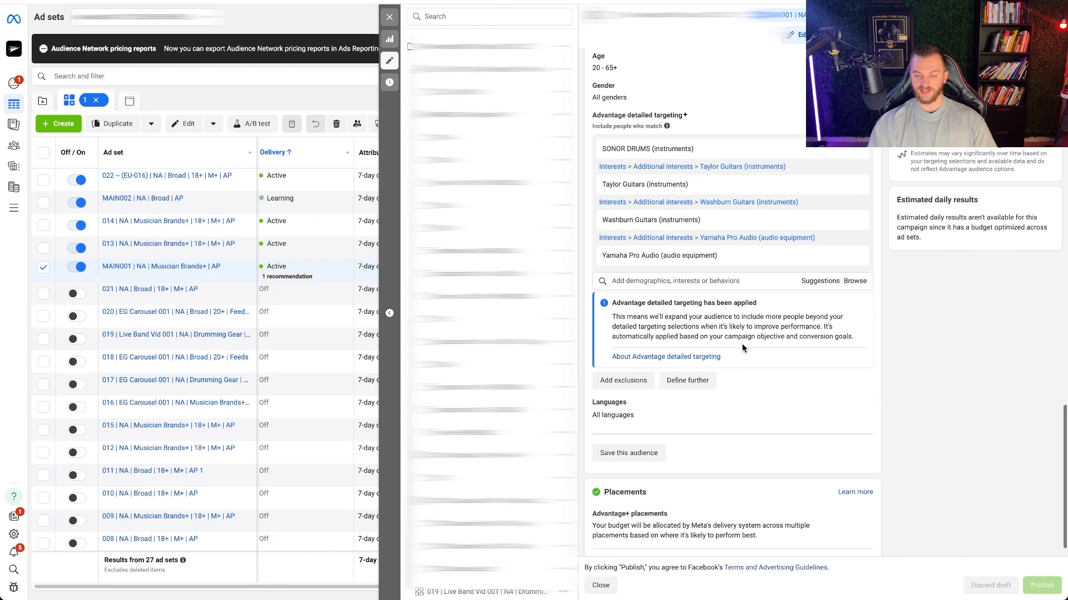
scroll(740, 362, down, 1)
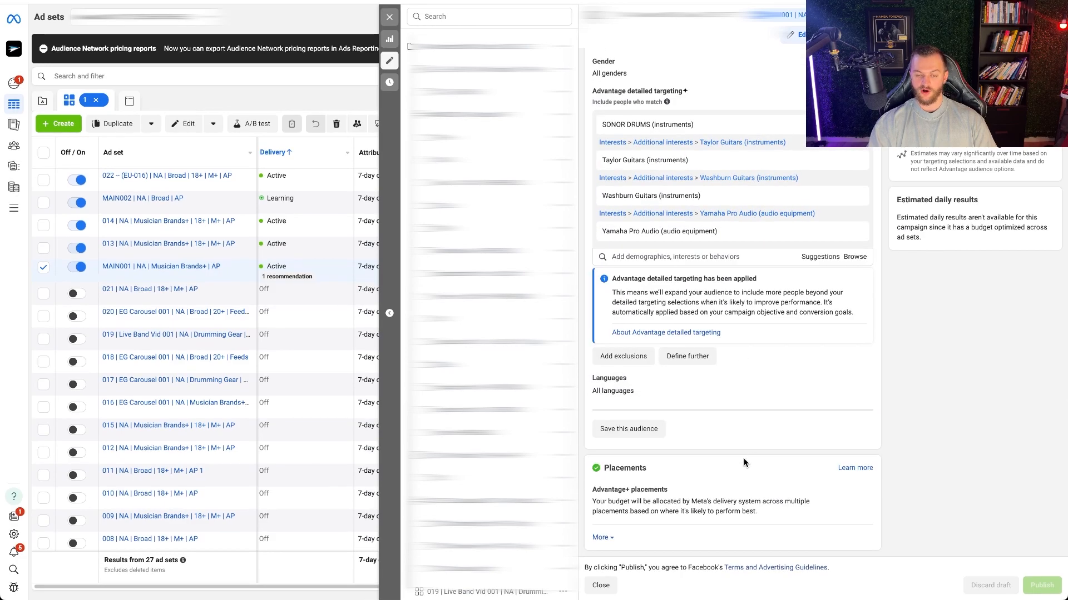
drag(696, 498, 589, 472)
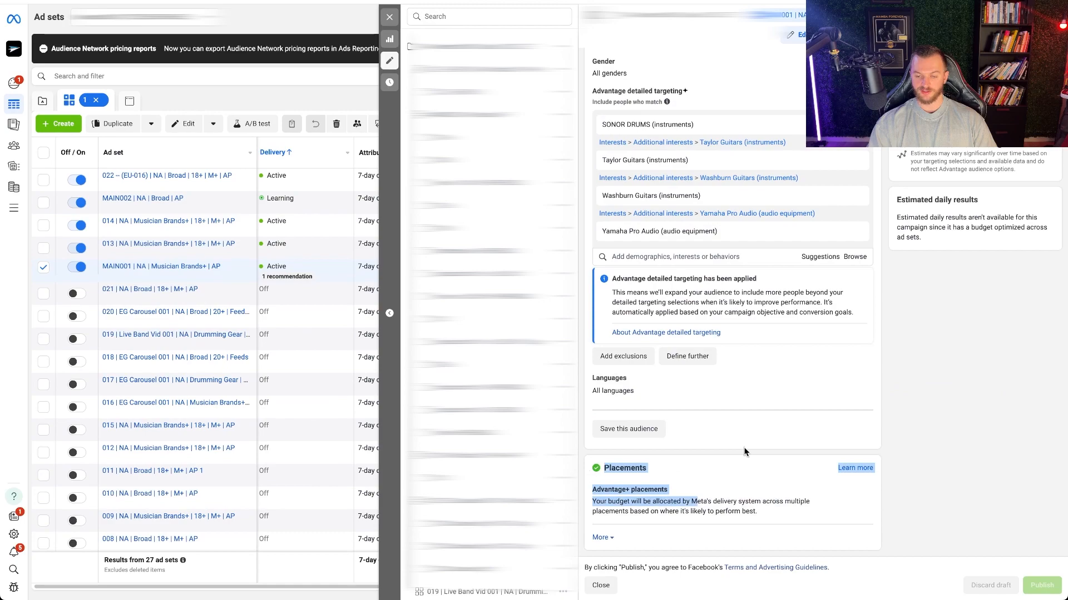
click(972, 395)
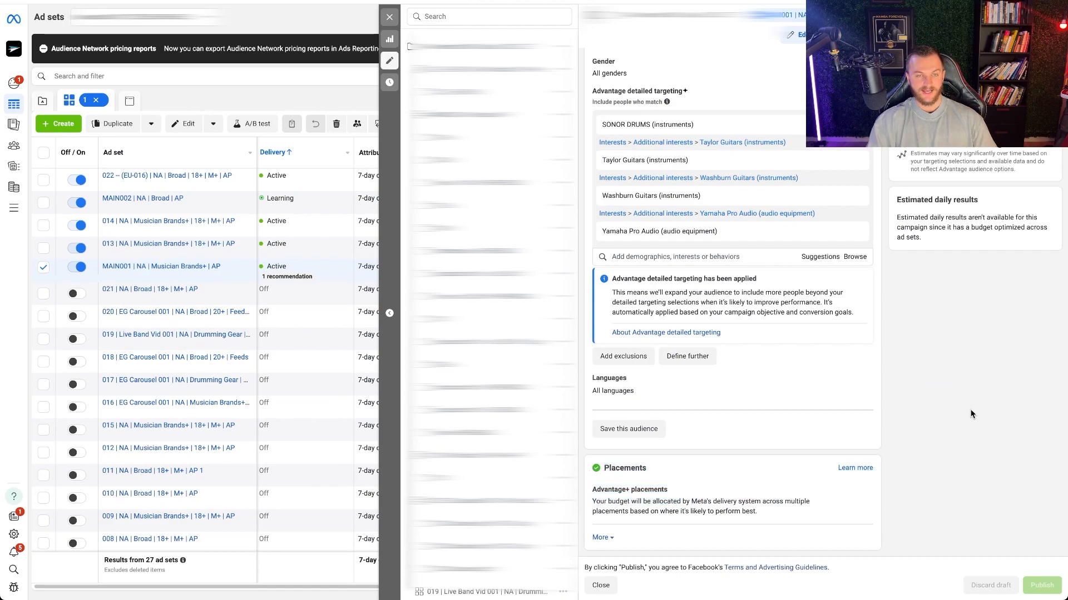
click(388, 19)
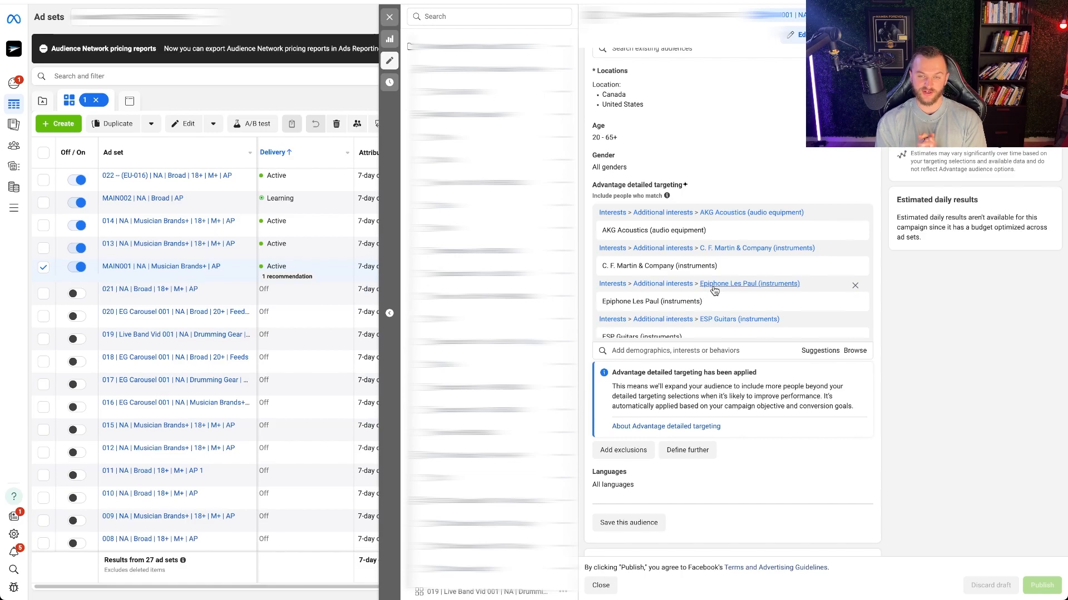
Step: Open the suggested interests for the ad set's detailed targeting and look through them for further related audiences
scroll(745, 244, down, 5)
scroll(746, 253, up, 5)
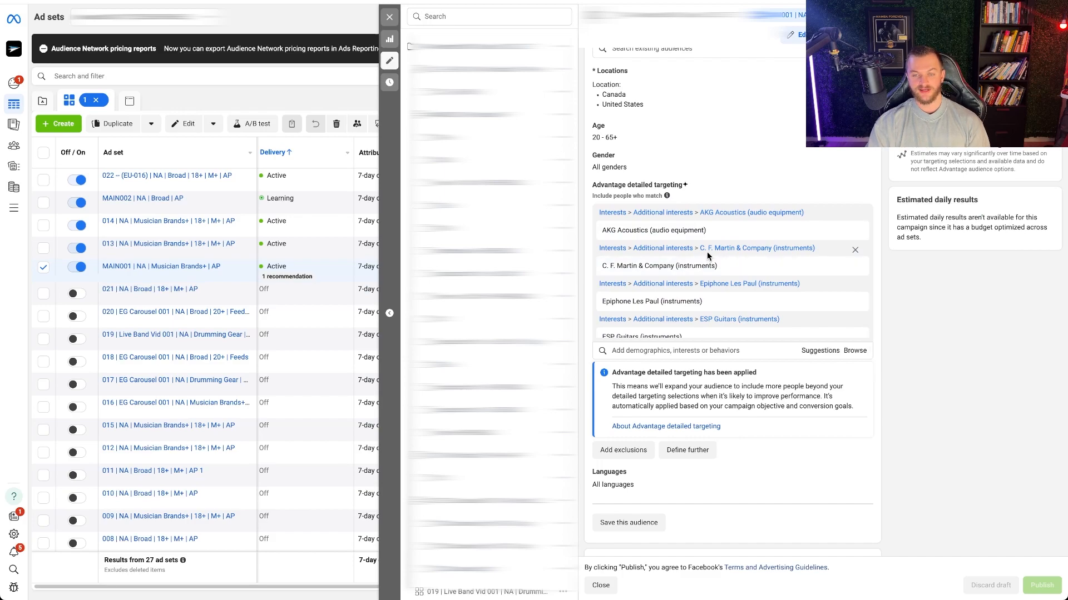
click(812, 356)
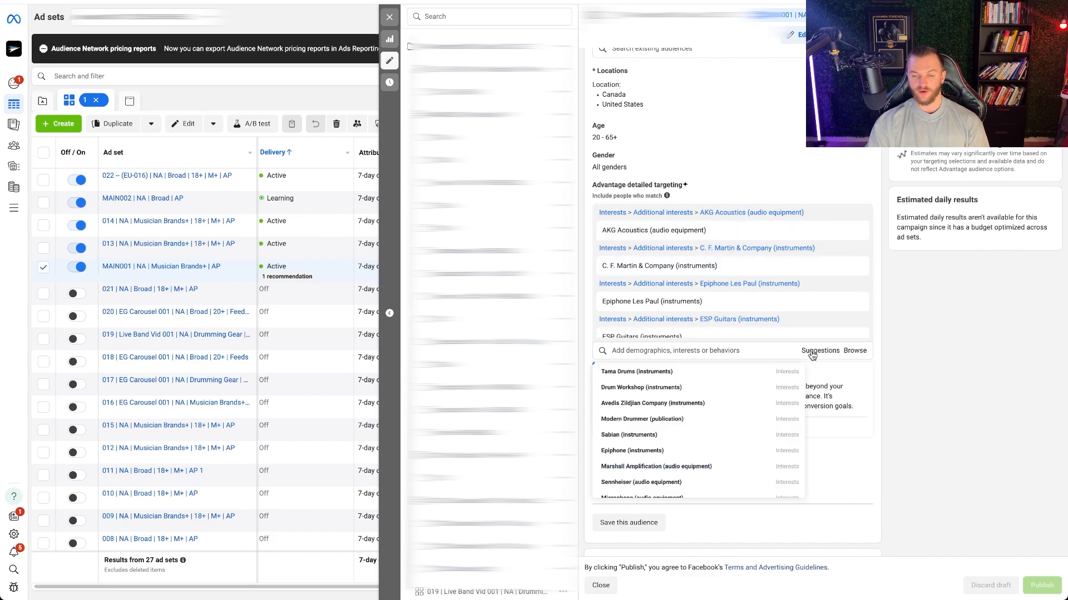
scroll(666, 378, down, 3)
scroll(666, 386, down, 3)
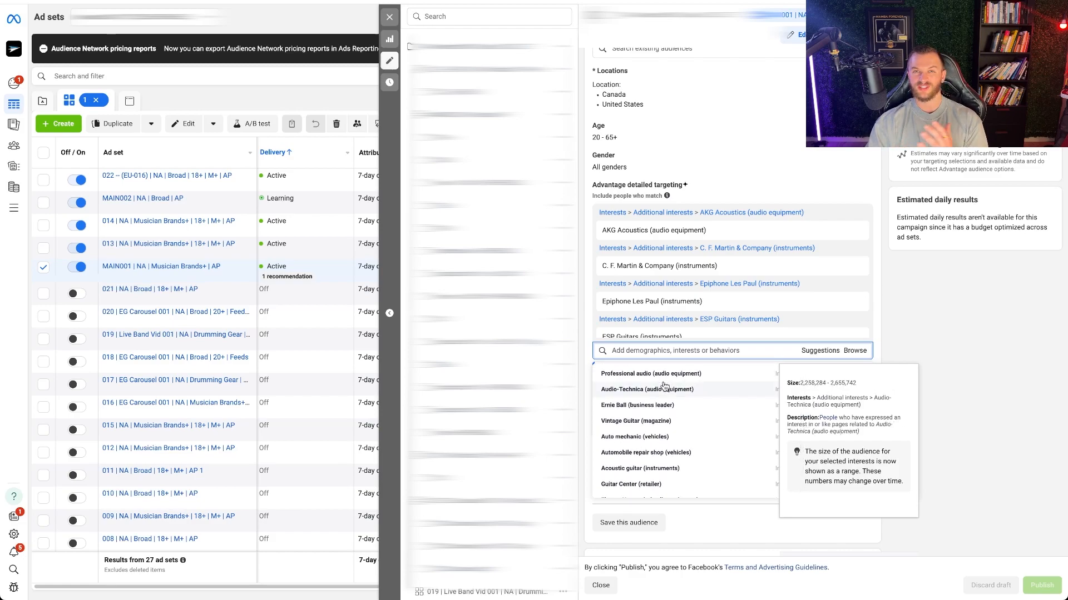
scroll(657, 442, up, 1)
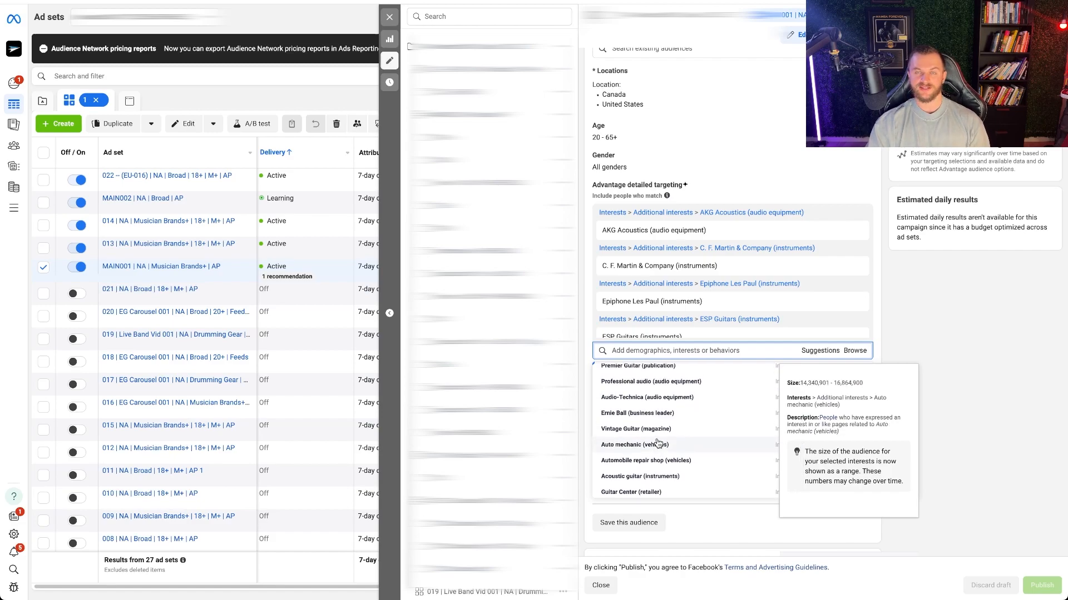
scroll(658, 443, down, 2)
scroll(657, 443, up, 2)
scroll(658, 443, up, 3)
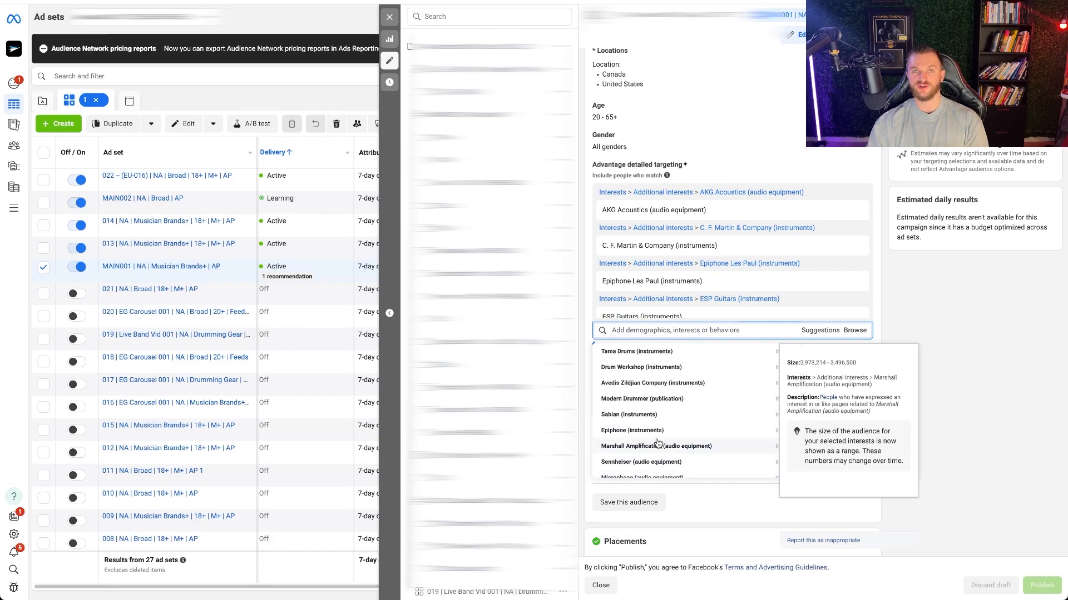